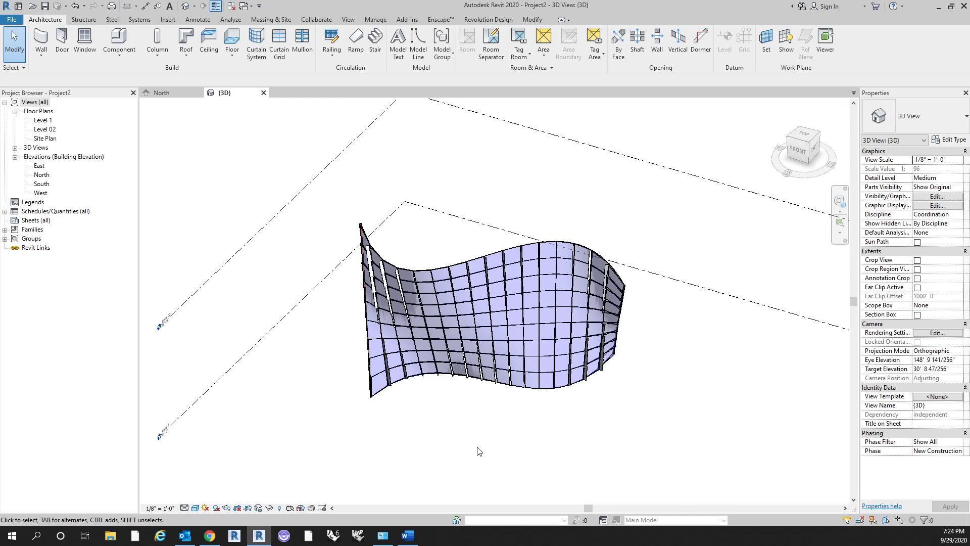
Delete the curtain system, with its grids and mullions, from the curved mass surface
middle_click_drag(660, 417, 539, 410, "shift")
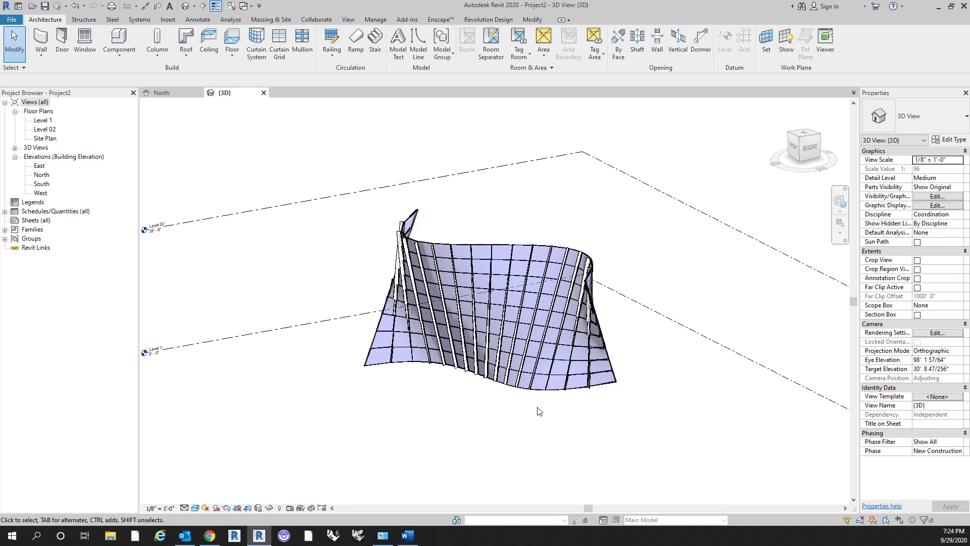
middle_click_drag(454, 420, 544, 429, "shift")
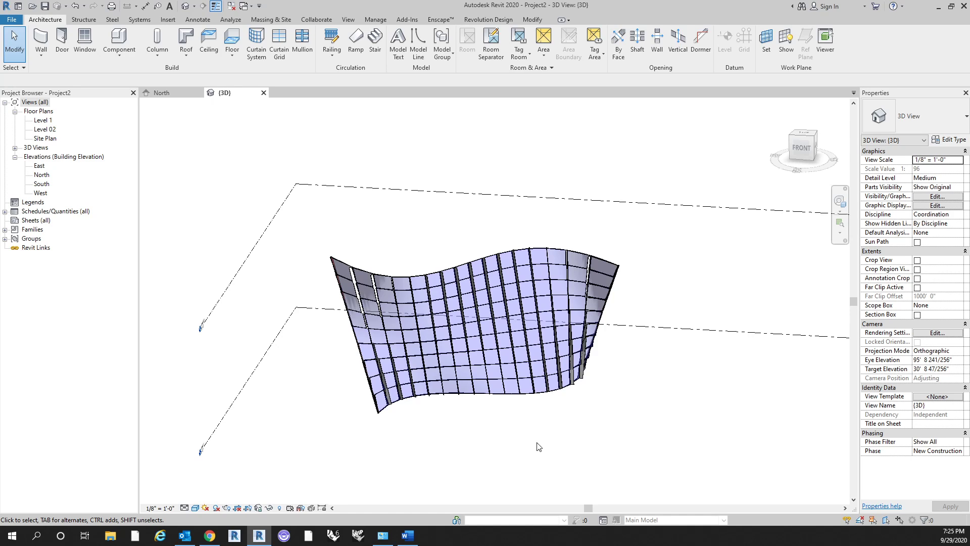
middle_click_drag(590, 423, 561, 402, "shift")
left_click_drag(623, 427, 458, 319)
left_click(579, 418)
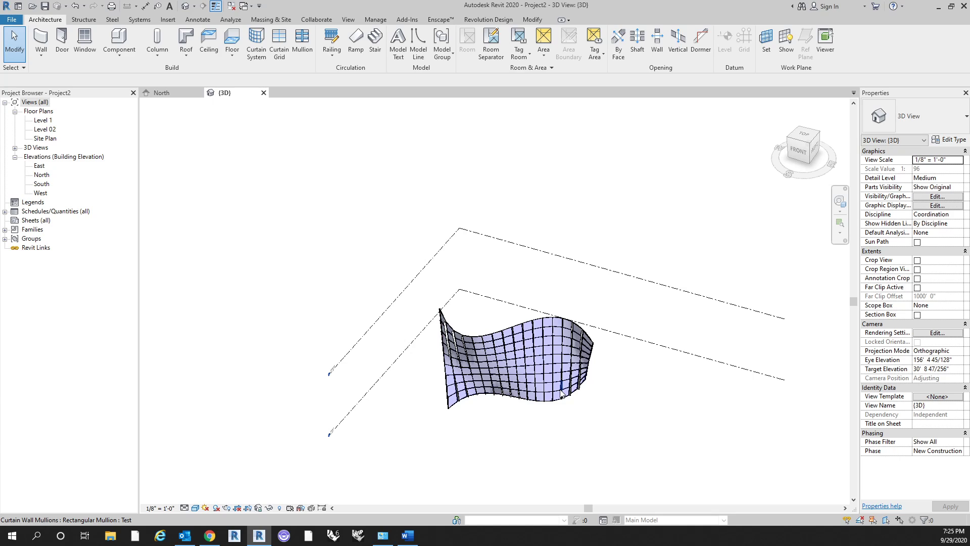
key("Tab")
left_click(562, 393)
key("Delete")
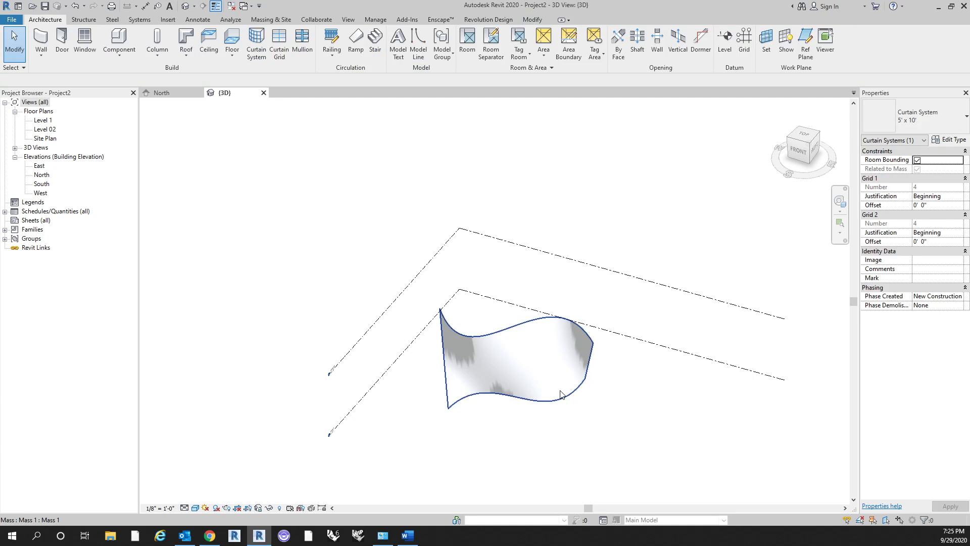
Open the curved mass for in-place editing
left_click(558, 396)
middle_click_drag(556, 415, 520, 242, "shift")
left_click(414, 51)
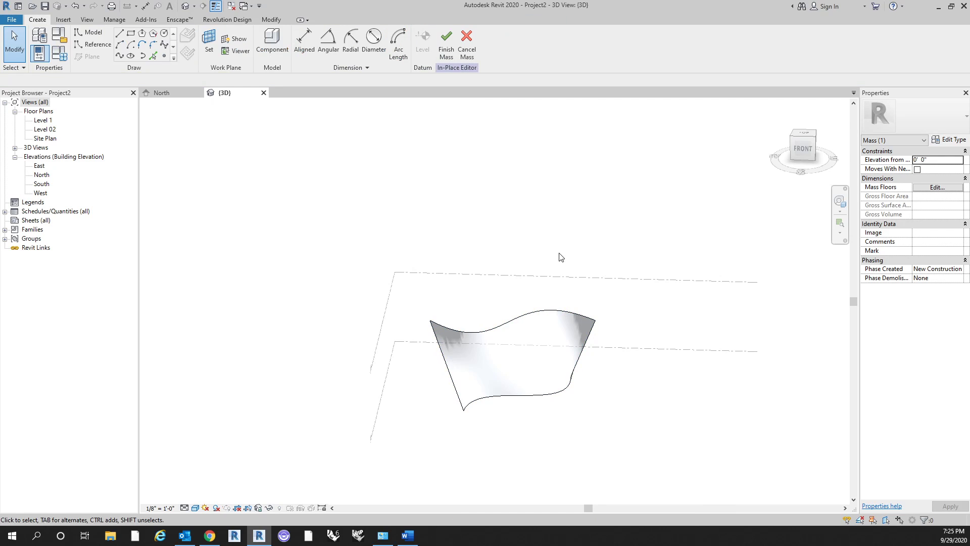
Select the curved surface form and divide its surface into a UV grid
middle_click_drag(646, 347, 556, 364, "shift")
left_click(578, 370)
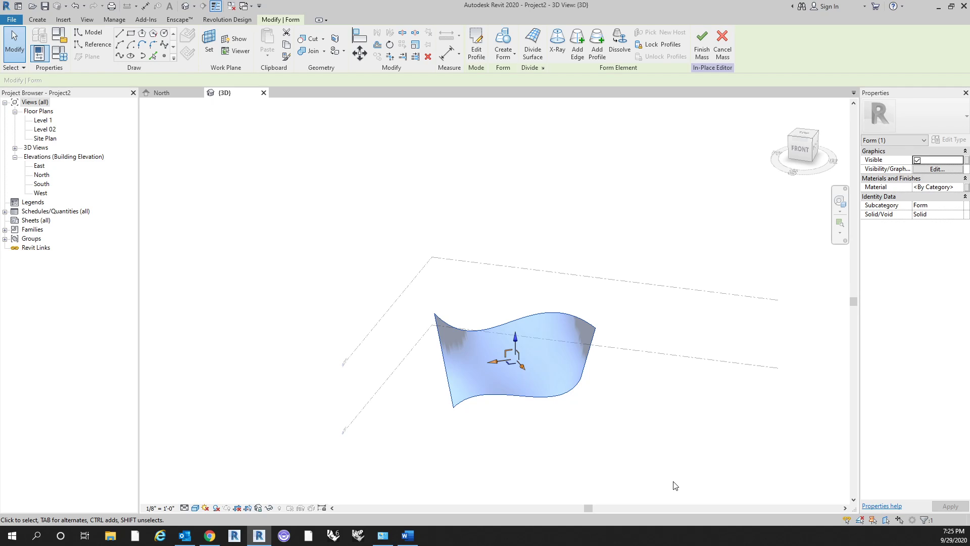
left_click(648, 459)
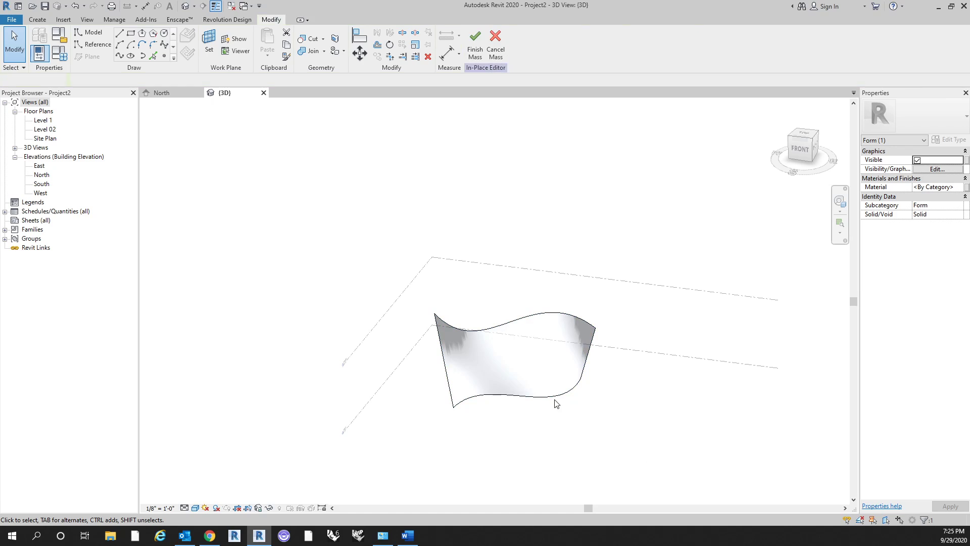
left_click(546, 371)
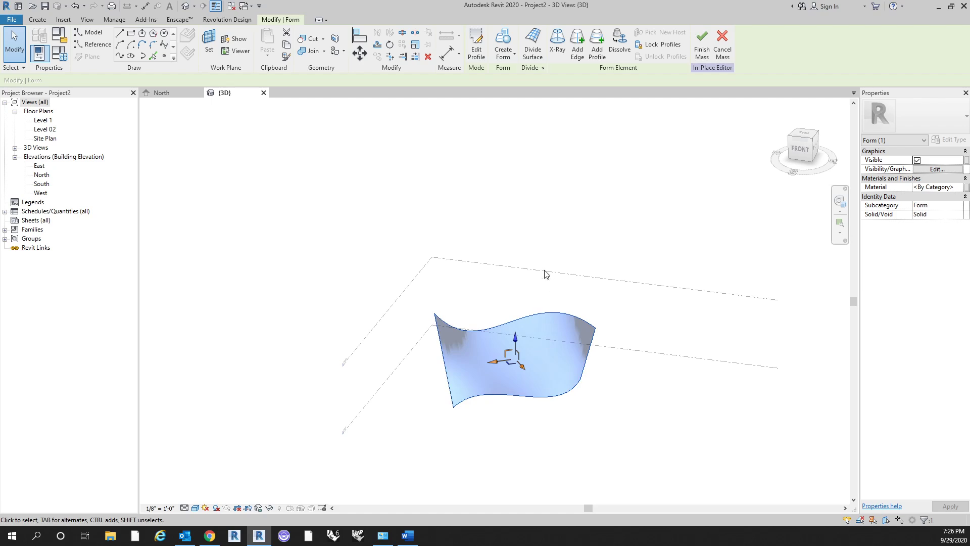
middle_click_drag(546, 275, 505, 262)
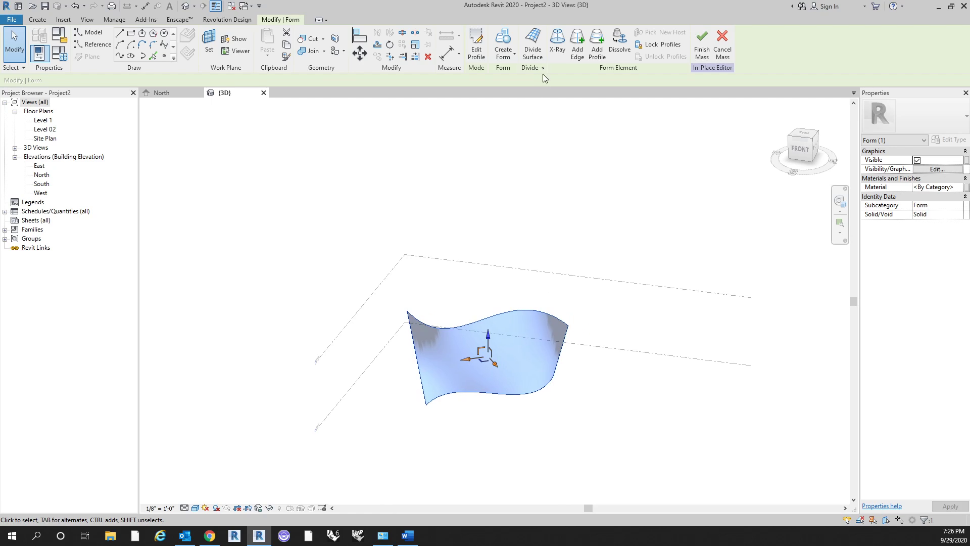
left_click(533, 48)
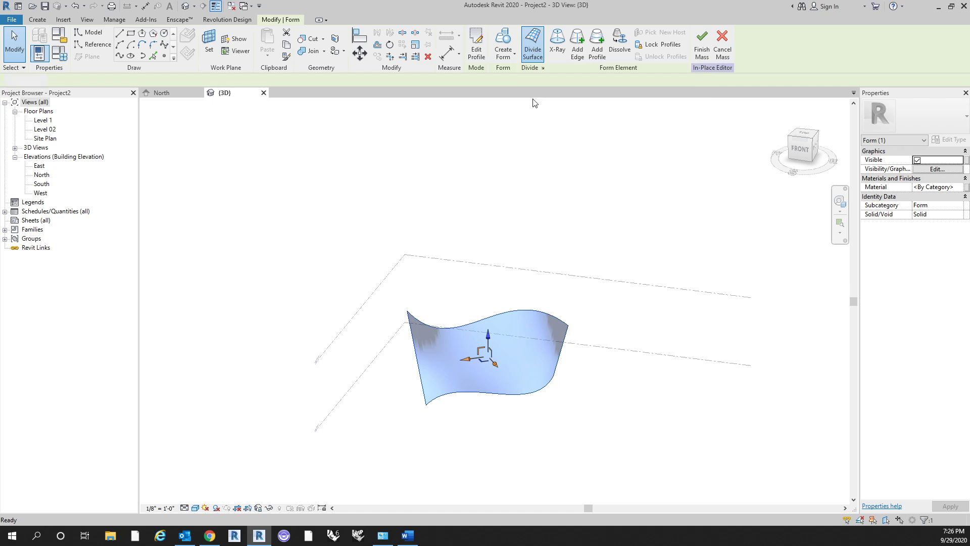
middle_click_drag(562, 347, 554, 457, "shift")
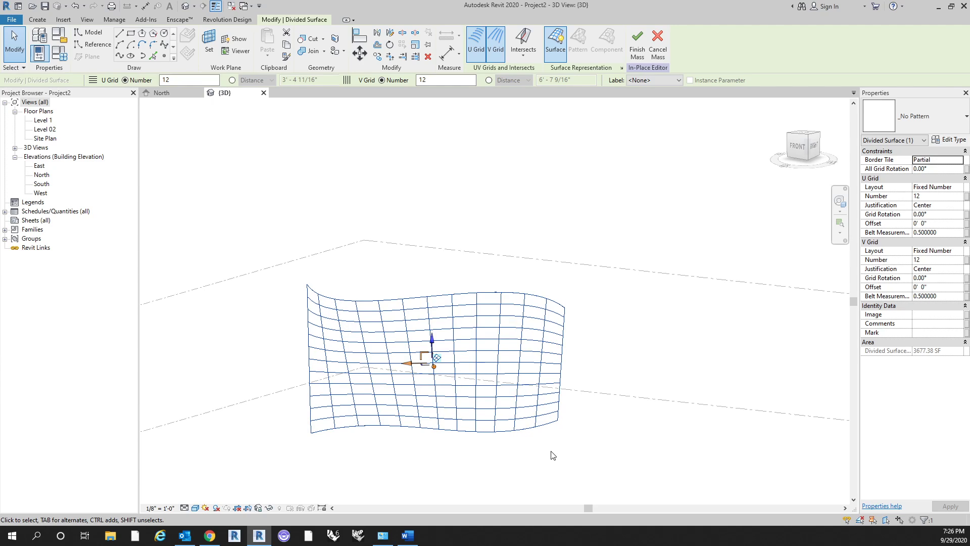
middle_click_drag(558, 385, 536, 394)
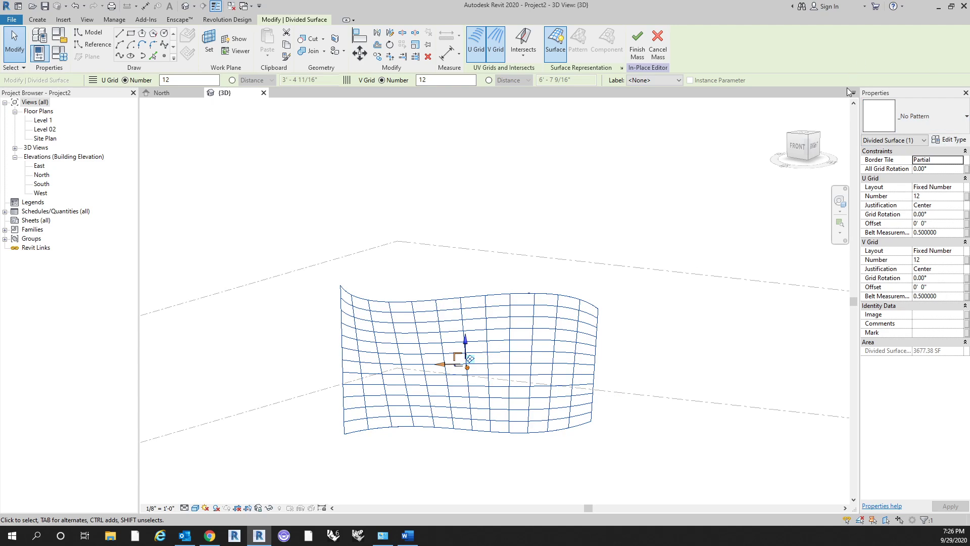
Apply the Triangle (bent) pattern to the divided surface
left_click(938, 120)
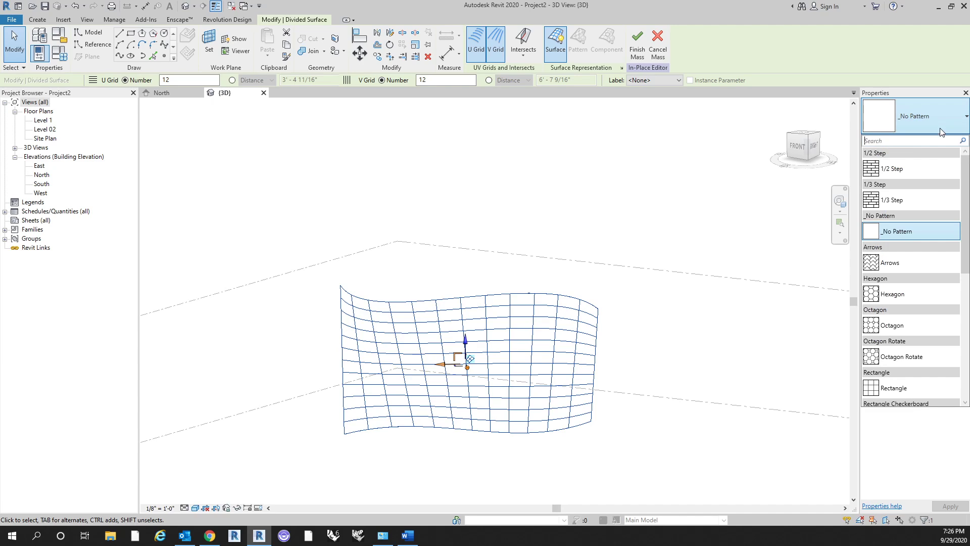
left_click_drag(966, 170, 938, 301)
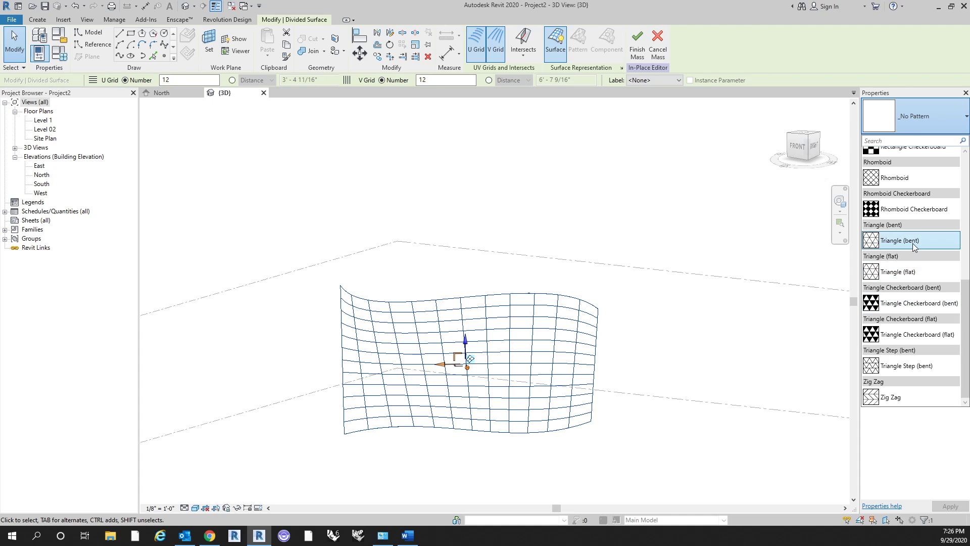
left_click(907, 241)
left_click(607, 357)
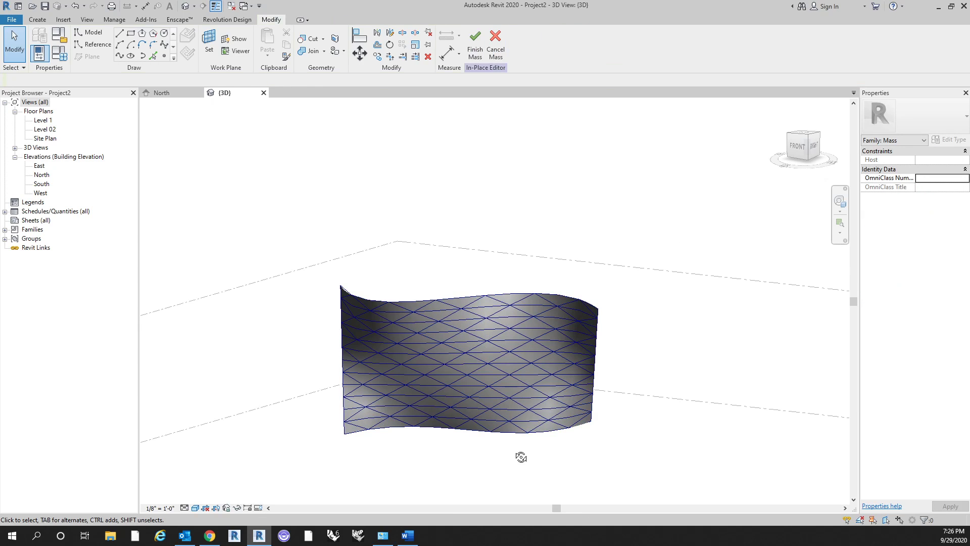
middle_click_drag(522, 457, 667, 405, "shift")
scroll(394, 378, "up", 3)
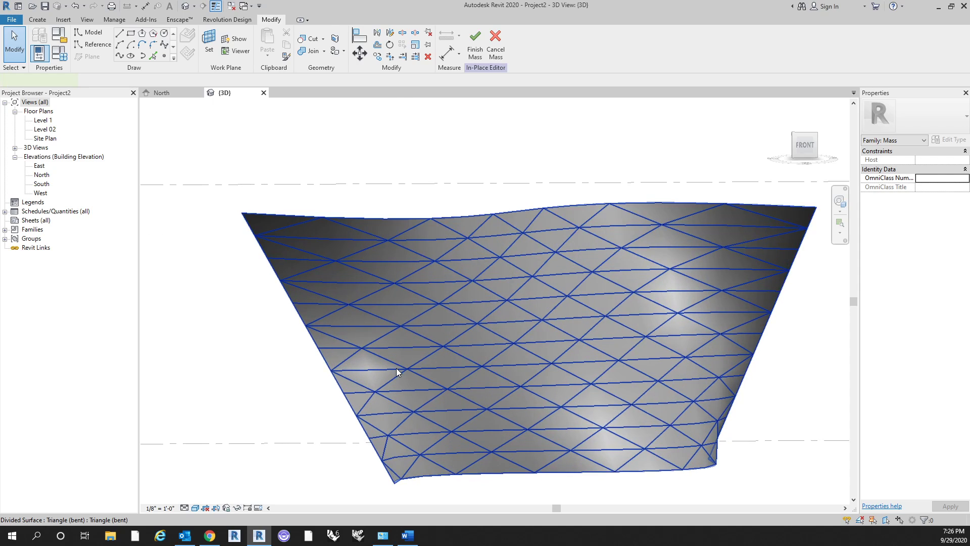
Examine from several angles how the triangular panels follow the curvature of the divided surface
left_click(397, 372)
scroll(397, 372, "down", 3)
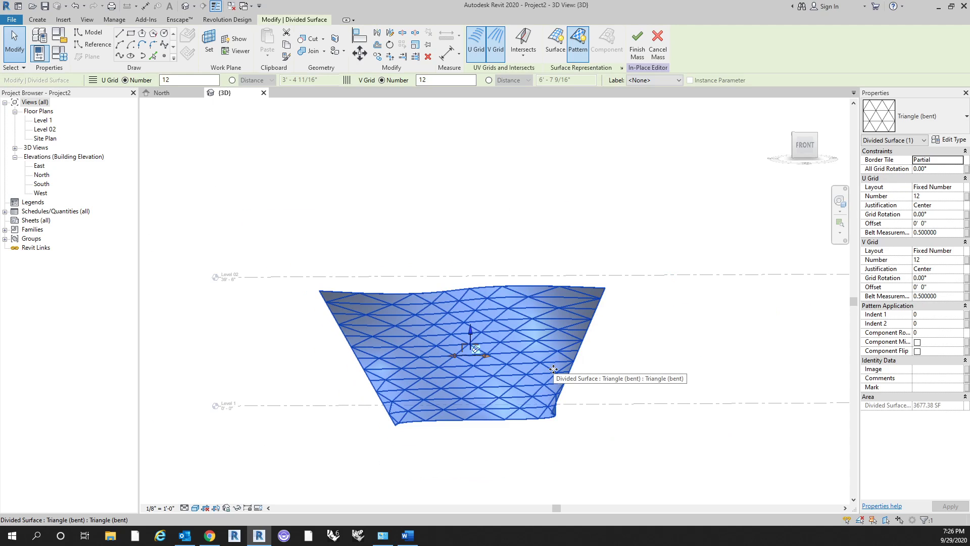
middle_click_drag(587, 379, 505, 461, "shift")
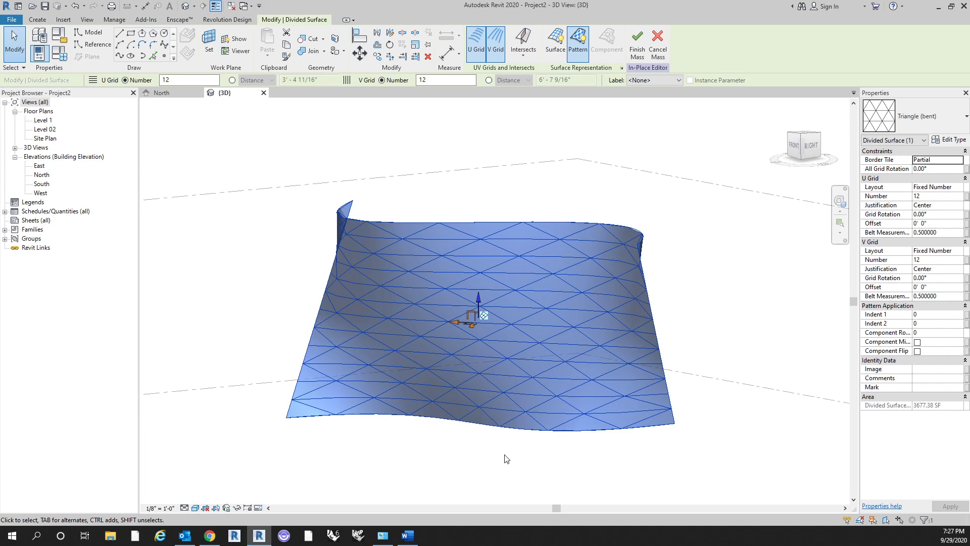
middle_click_drag(645, 423, 643, 404)
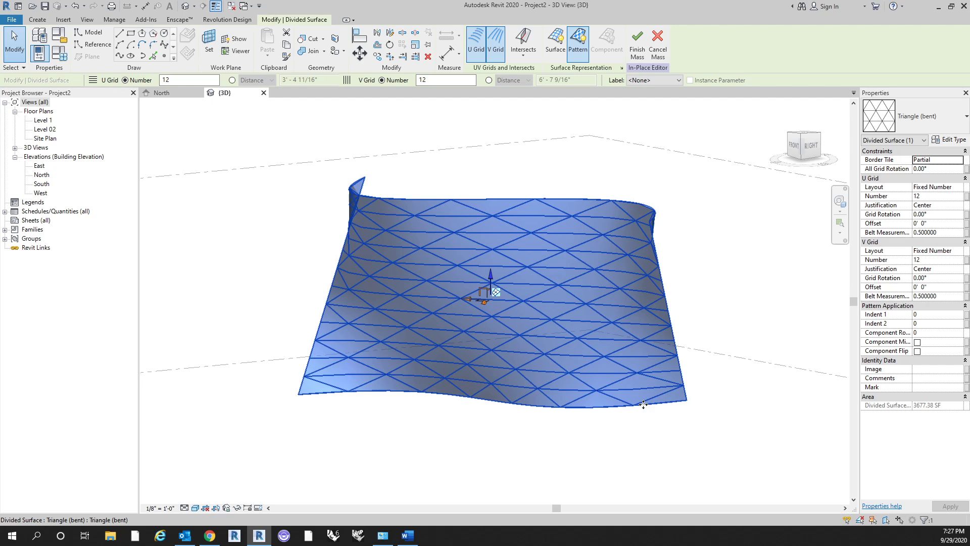
middle_click_drag(717, 418, 603, 312, "shift")
left_click(609, 413)
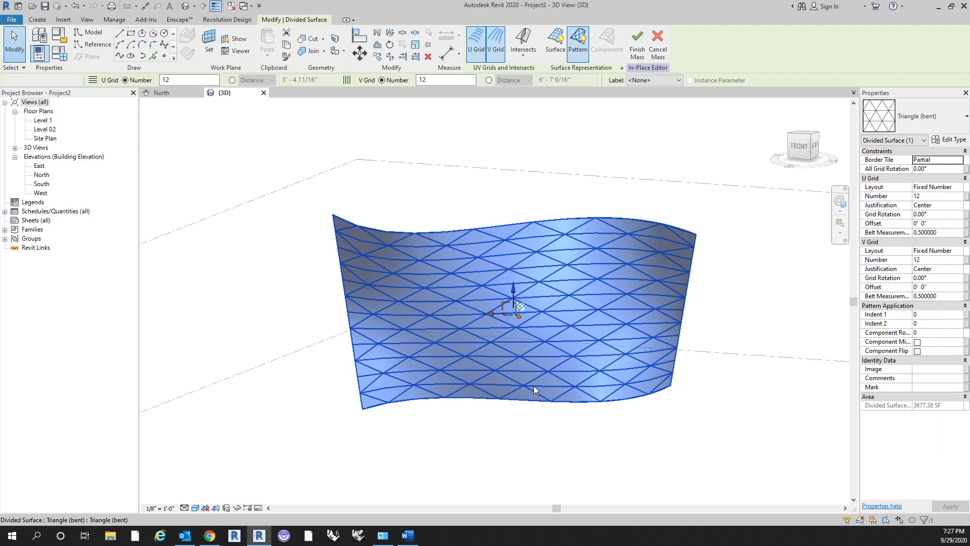
middle_click_drag(610, 413, 573, 308, "shift")
left_click(573, 308)
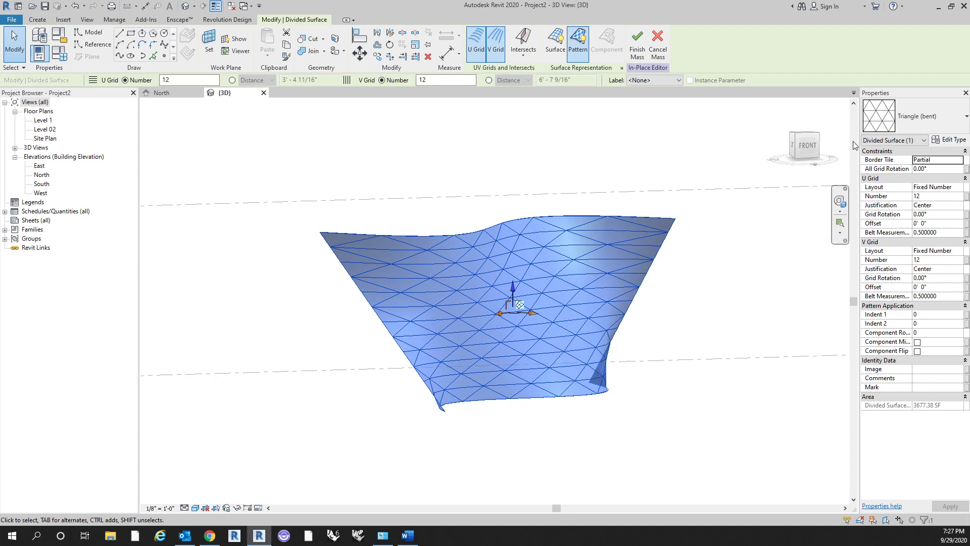
Try the Rhomboid Checkerboard and Rhomboid patterns on the divided surface
left_click(922, 118)
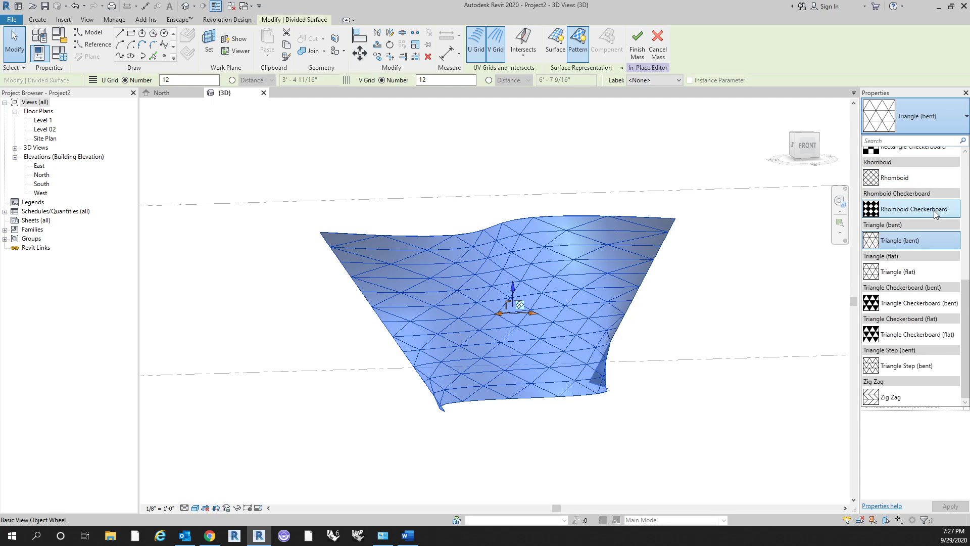
left_click(910, 209)
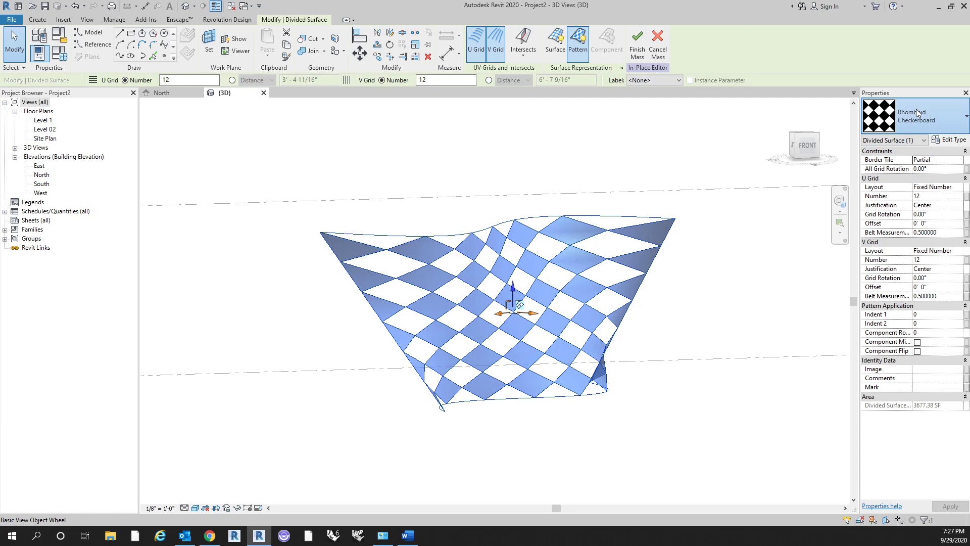
left_click(904, 120)
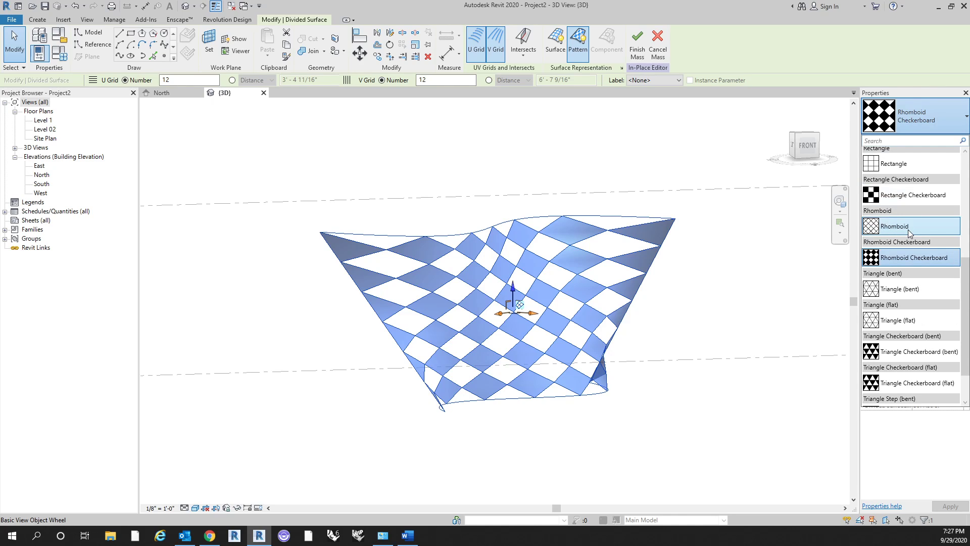
left_click(907, 227)
Apply the Triangle Step (bent) pattern to the divided surface
left_click(922, 118)
scroll(930, 217, "down", 2)
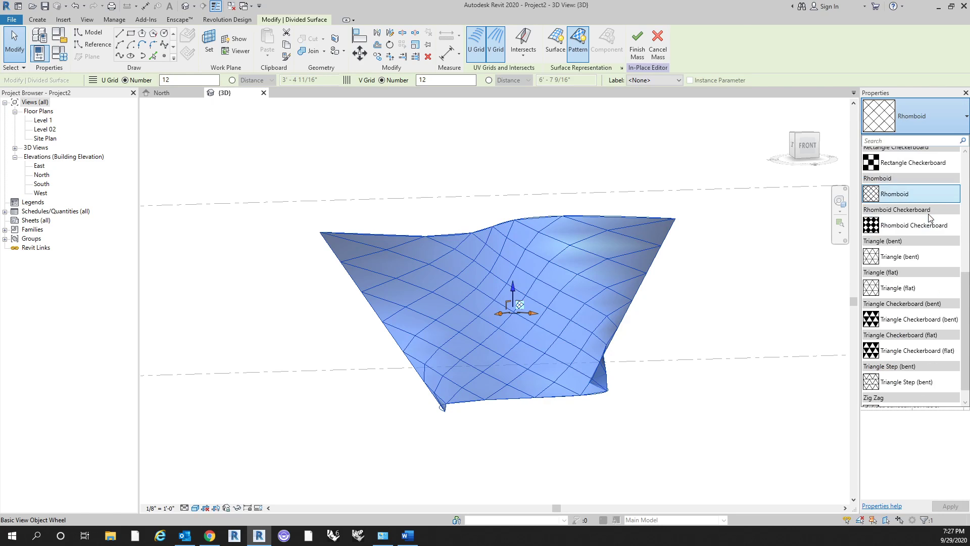
left_click(779, 320)
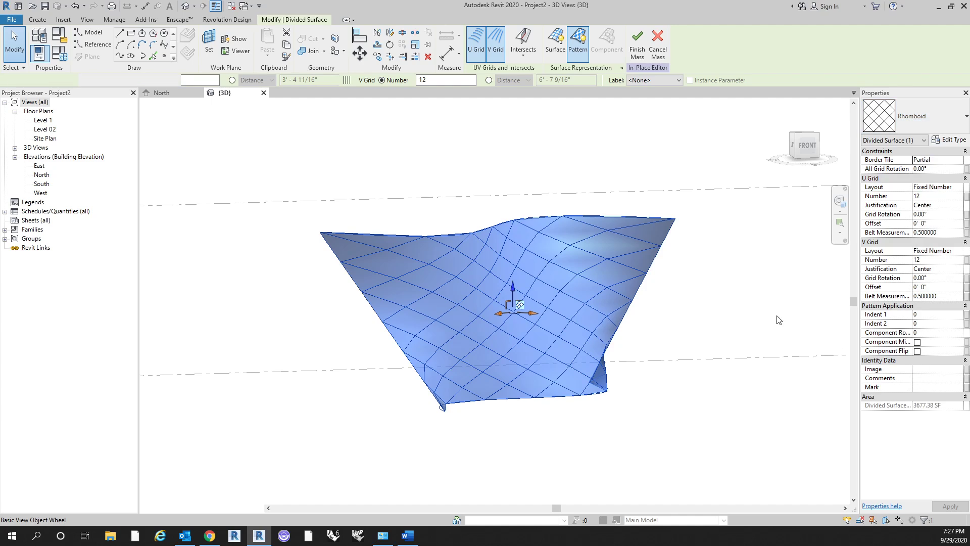
Try the Octagon pattern on the divided surface and view it from both sides
left_click(910, 119)
scroll(899, 213, "up", 3)
scroll(899, 213, "up", 2)
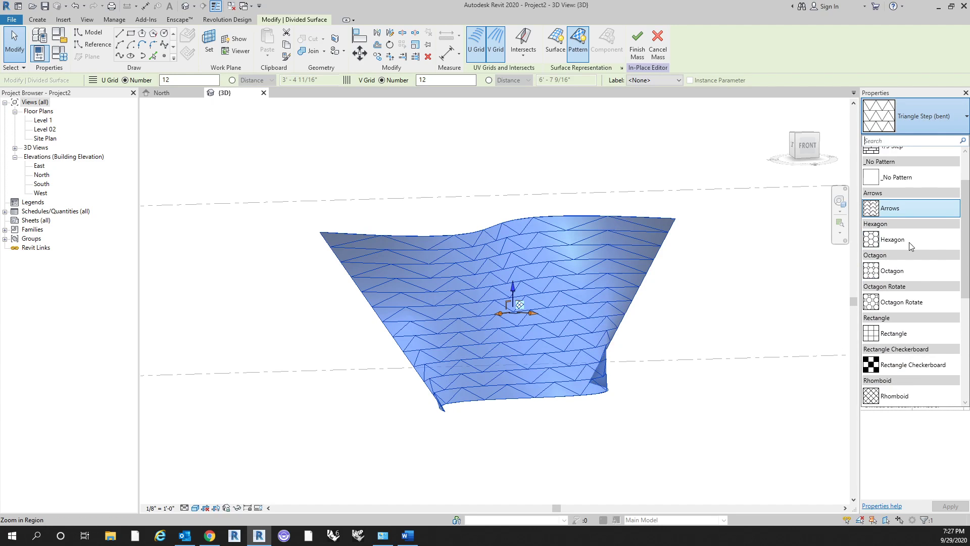
left_click(897, 250)
left_click(704, 329)
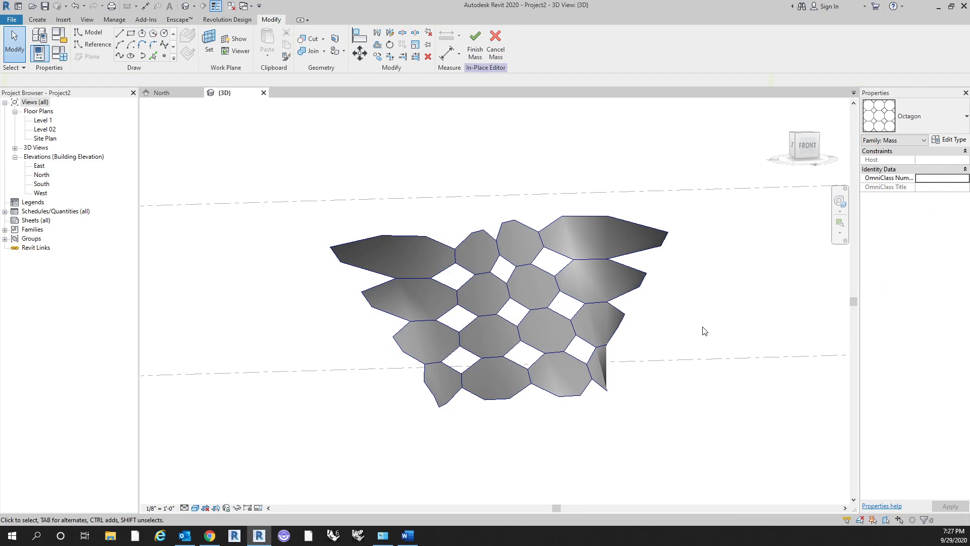
middle_click_drag(678, 320, 558, 338, "shift")
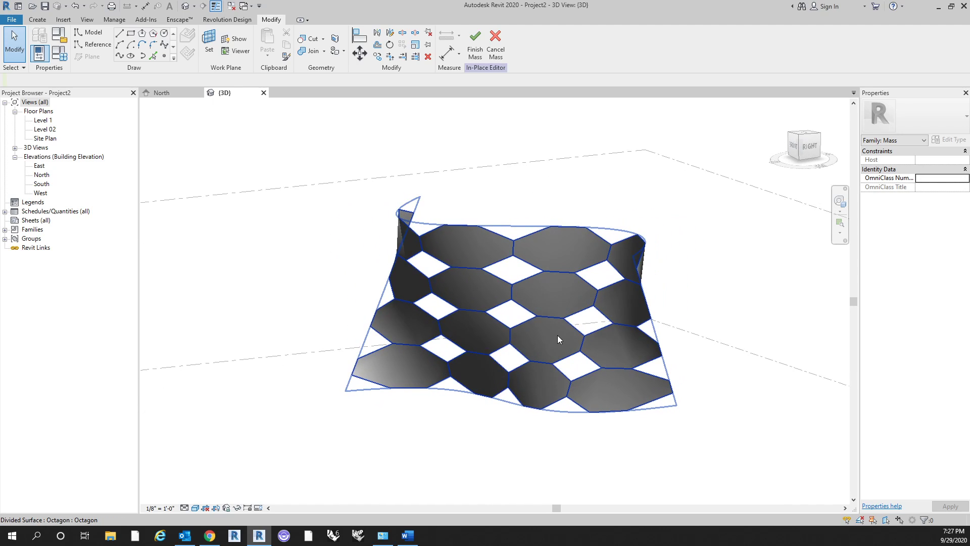
middle_click_drag(460, 395, 626, 420, "shift")
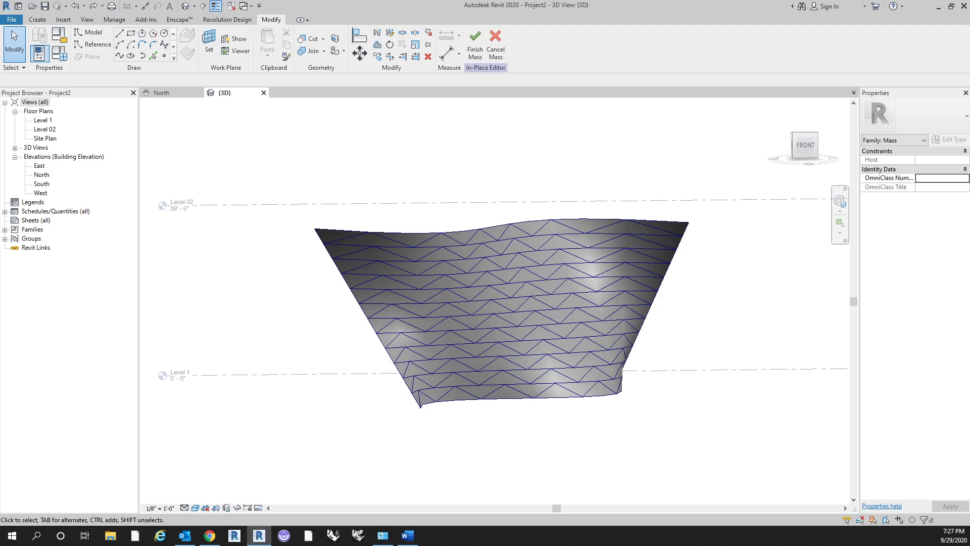
Finish the in-place mass and return to the project
key("alt+Tab")
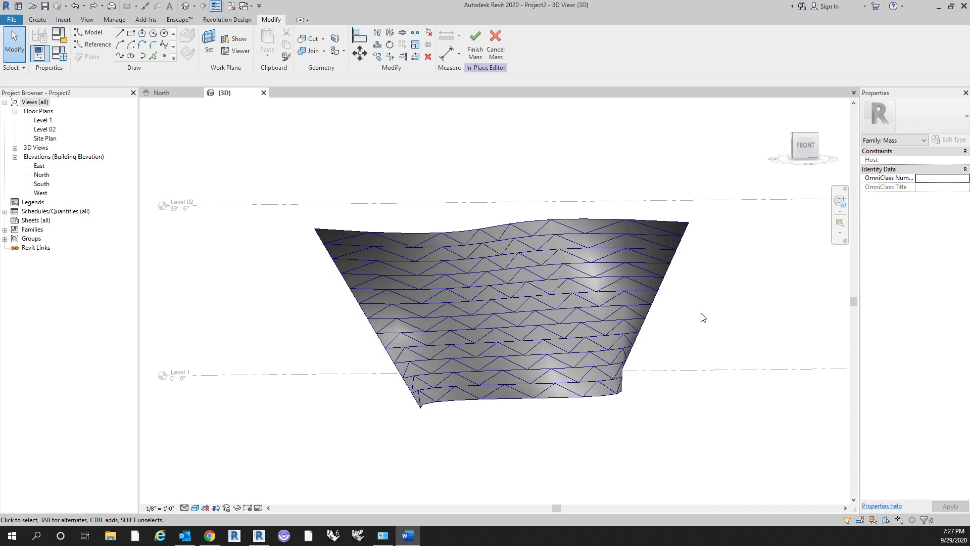
middle_click_drag(687, 319, 673, 347, "shift")
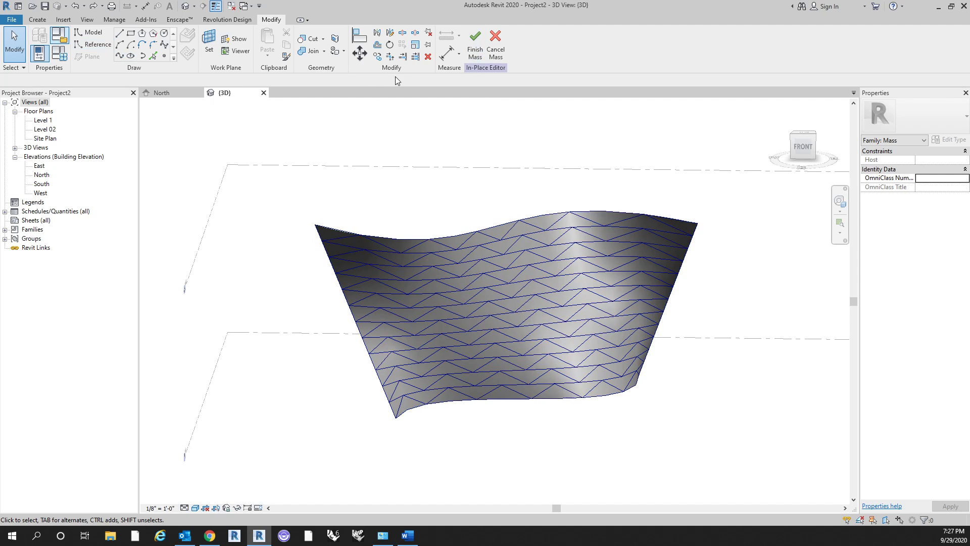
left_click(475, 45)
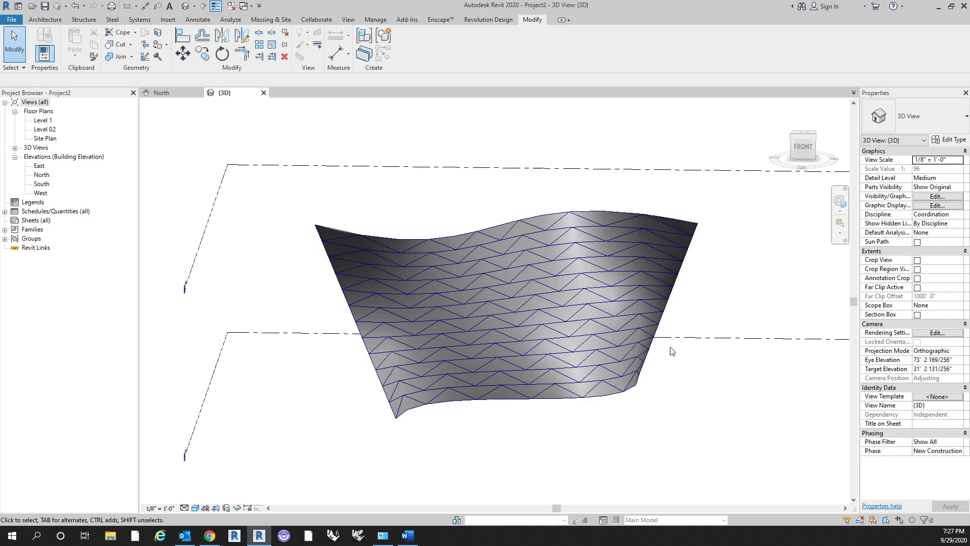
Create a new family from the Curtain Panel Pattern Based.rft template, showing the template files as a detailed list
left_click(10, 20)
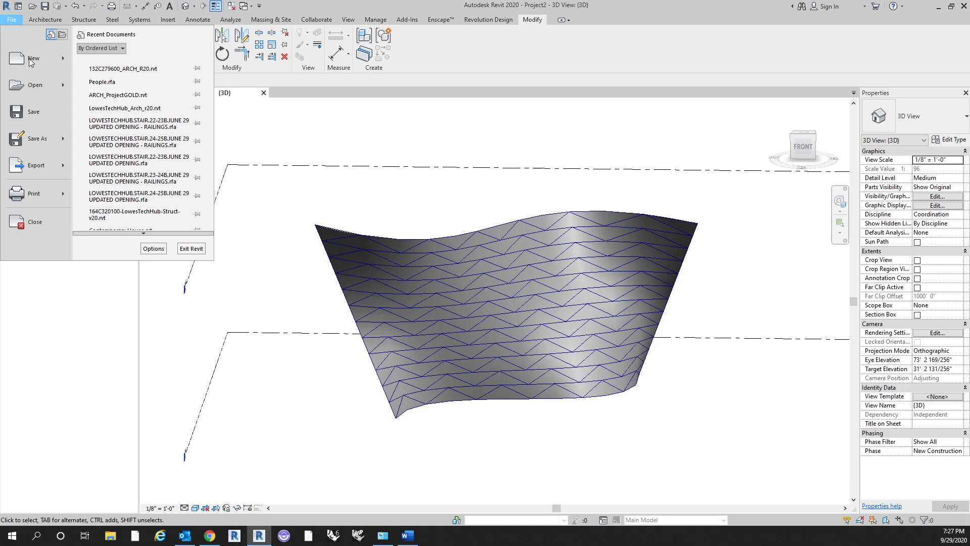
mouse_move(63, 68)
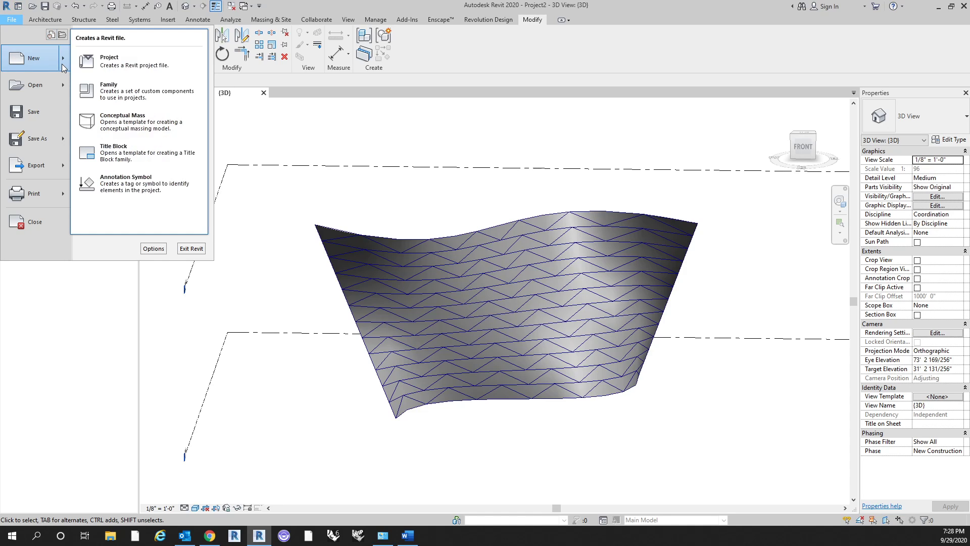
left_click(140, 86)
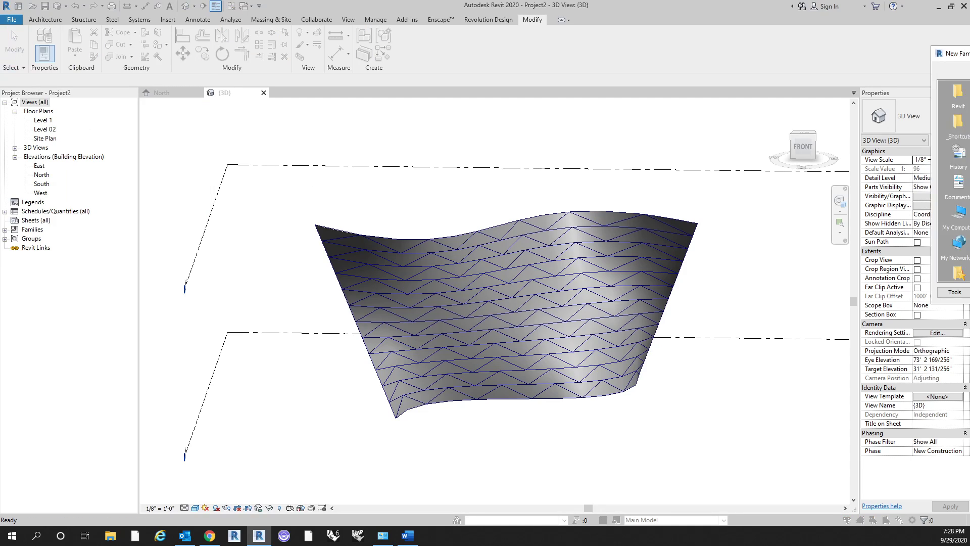
right_click(657, 162)
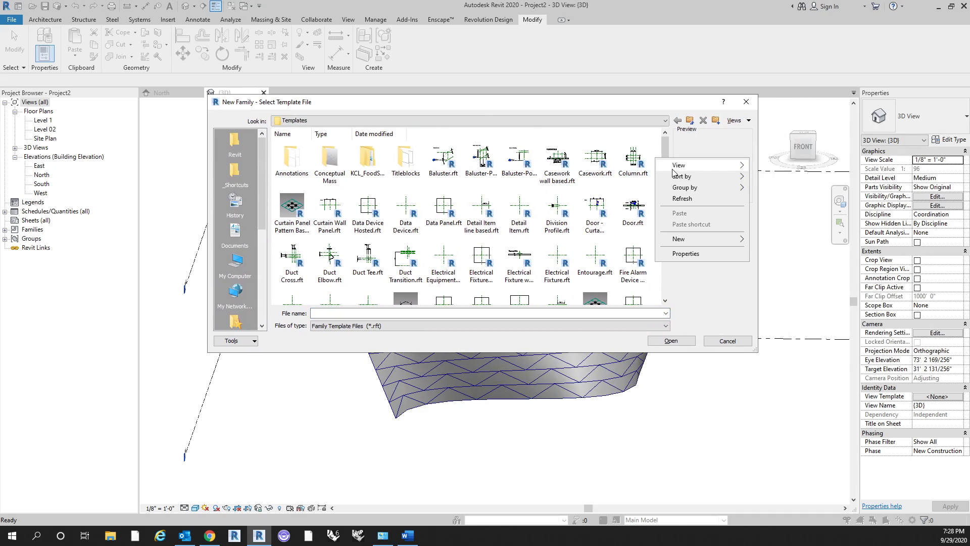
mouse_move(687, 165)
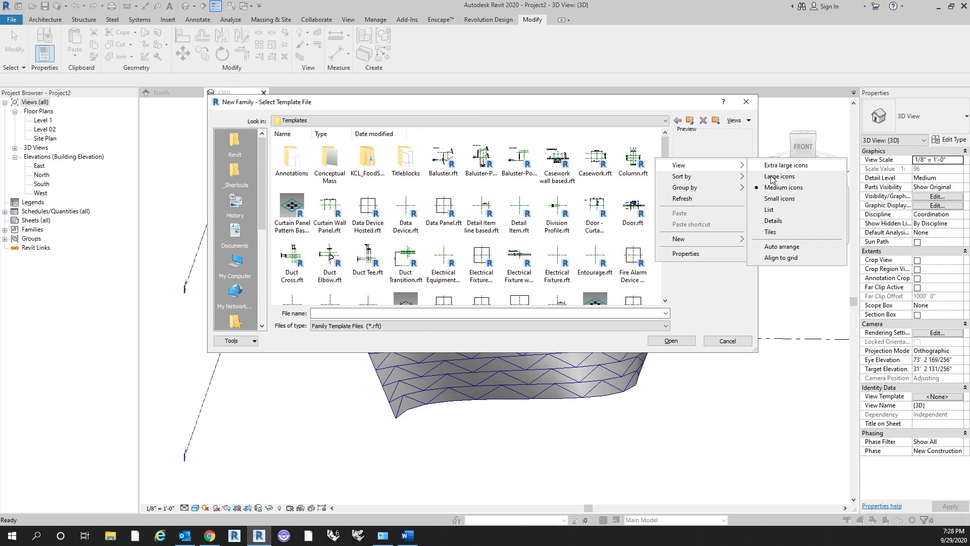
left_click(773, 221)
scroll(422, 184, "down", 1)
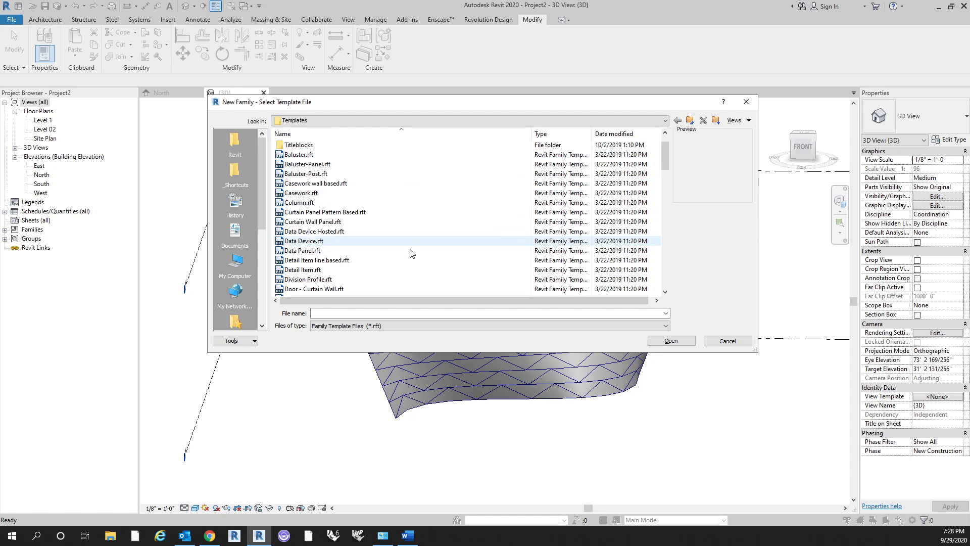
left_click(418, 212)
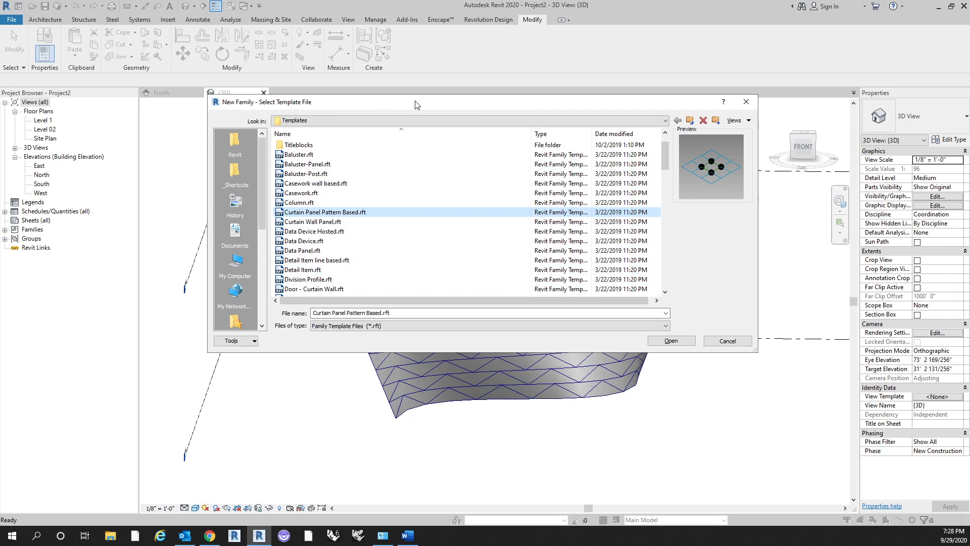
left_click_drag(415, 105, 611, 95)
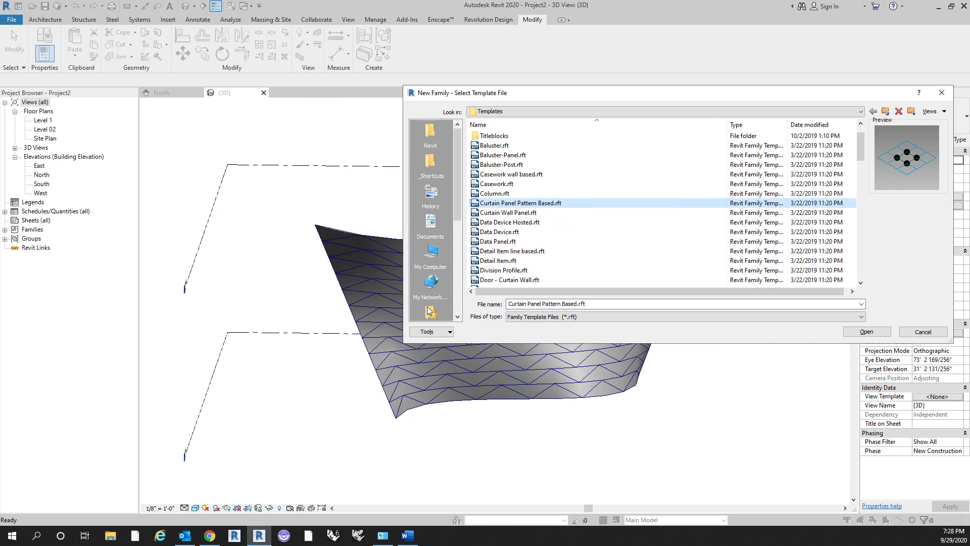
left_click_drag(586, 97, 443, 116)
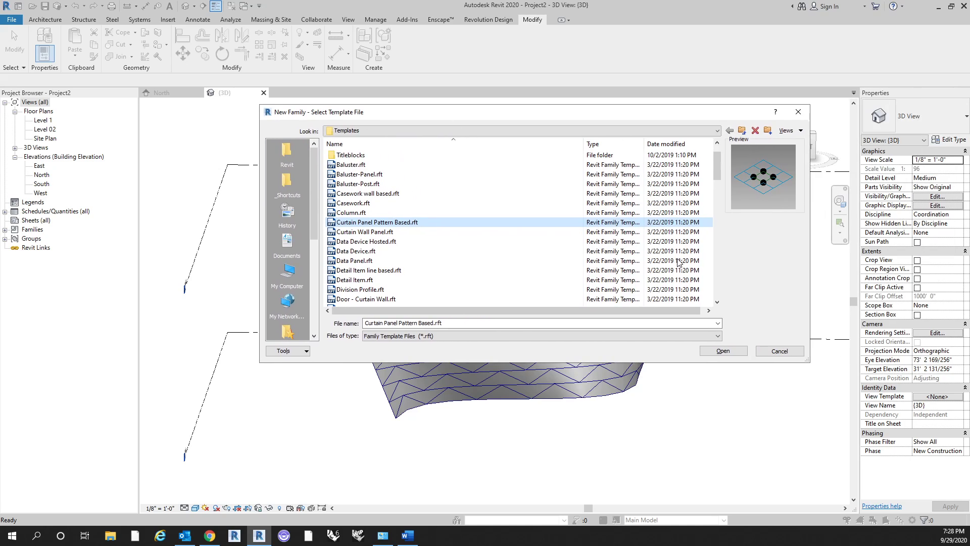
left_click(738, 356)
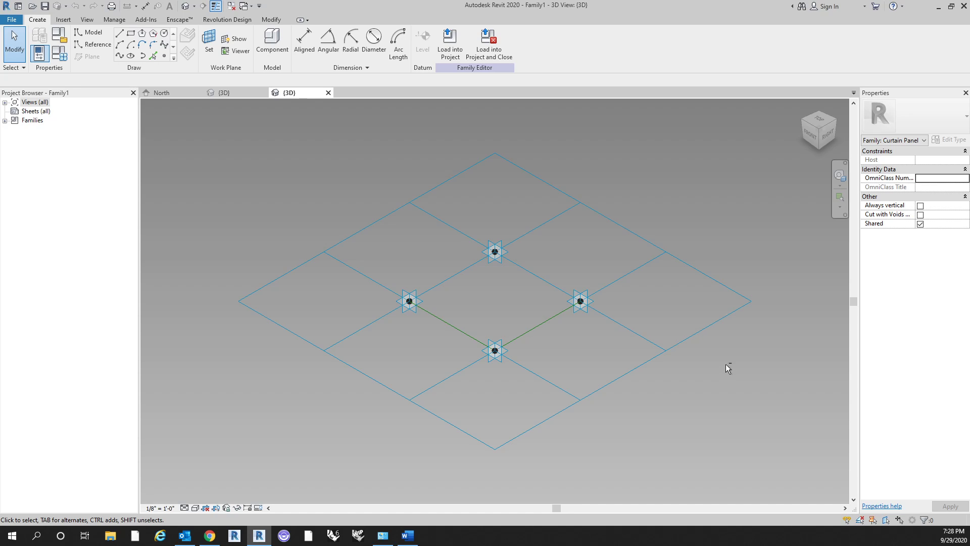
Change the tile pattern grid of the curtain panel family to the Triangle (bent) pattern
middle_click_drag(726, 365, 615, 411, "shift")
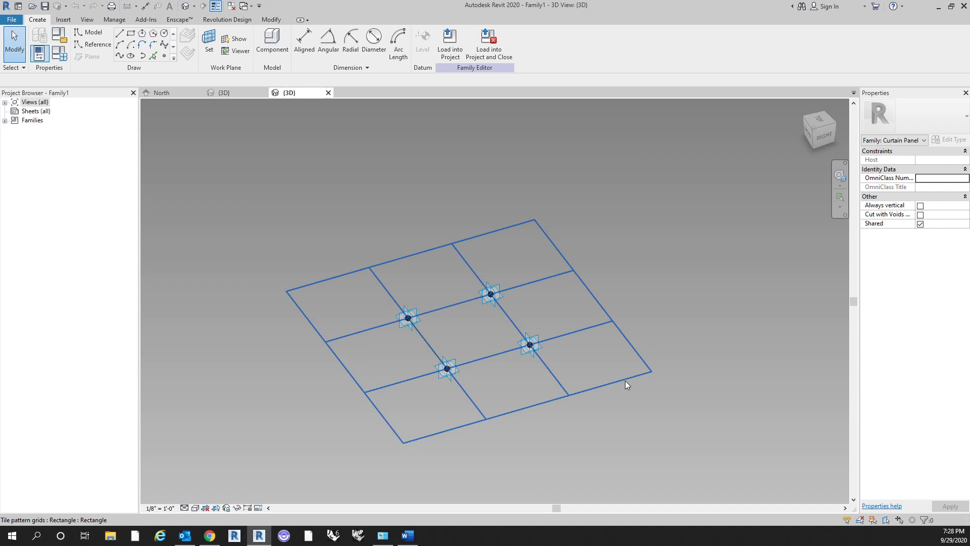
left_click(481, 235)
left_click(593, 474)
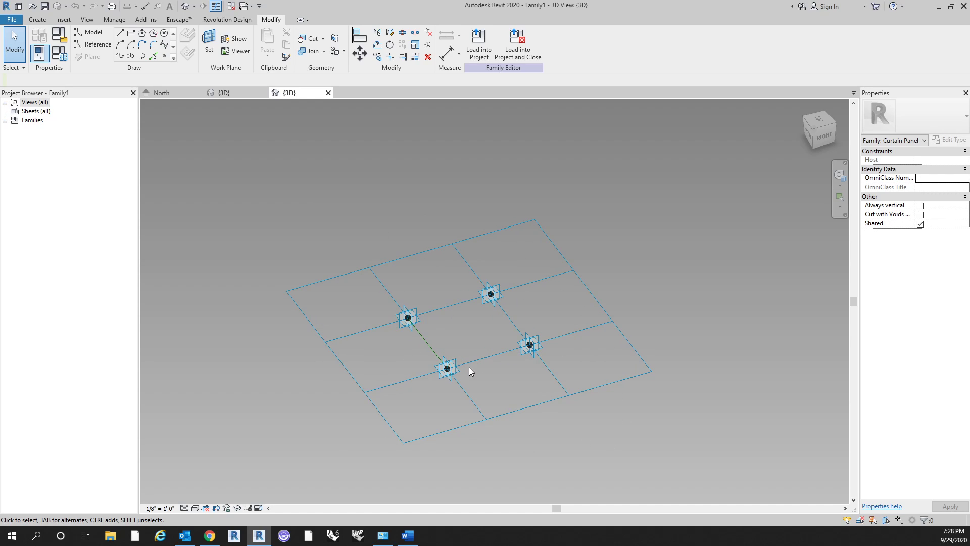
left_click(591, 395)
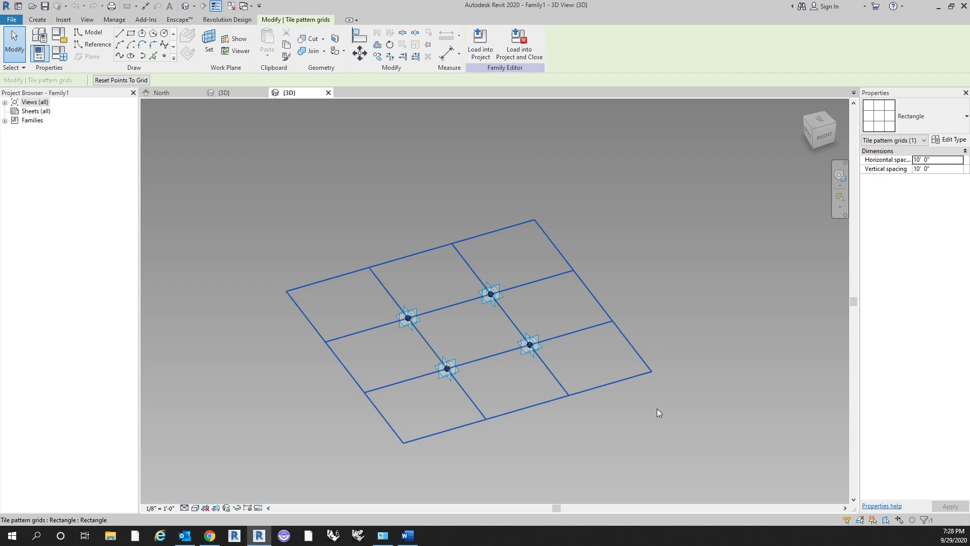
left_click(930, 123)
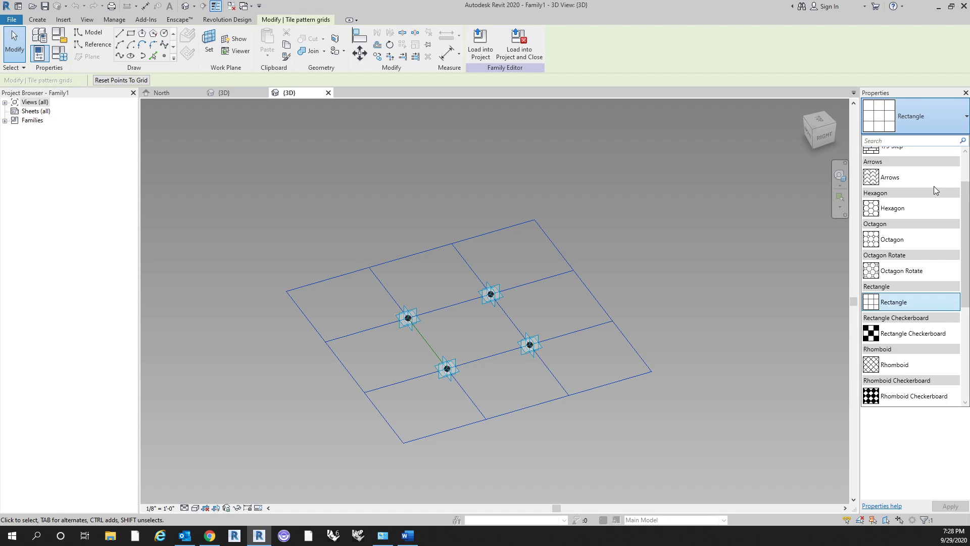
left_click_drag(965, 228, 965, 284)
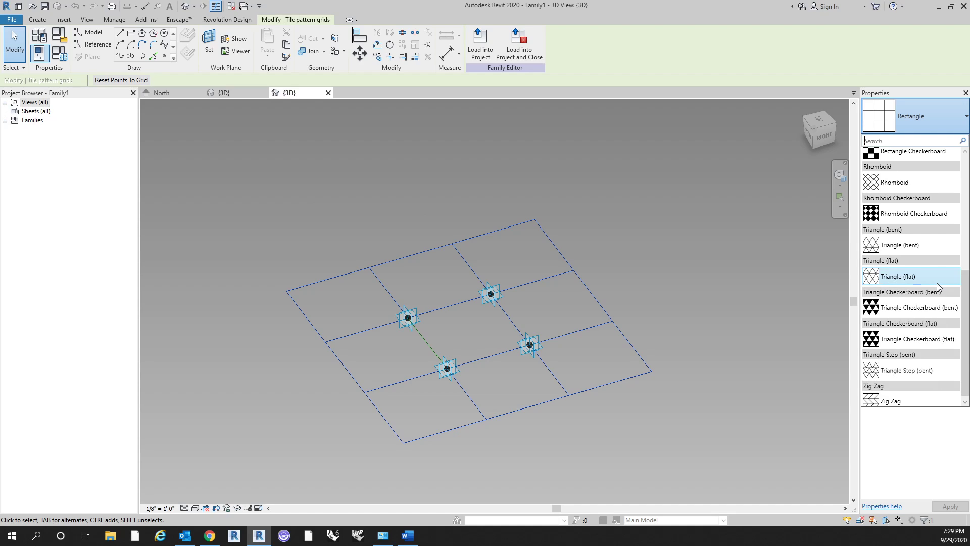
mouse_move(929, 248)
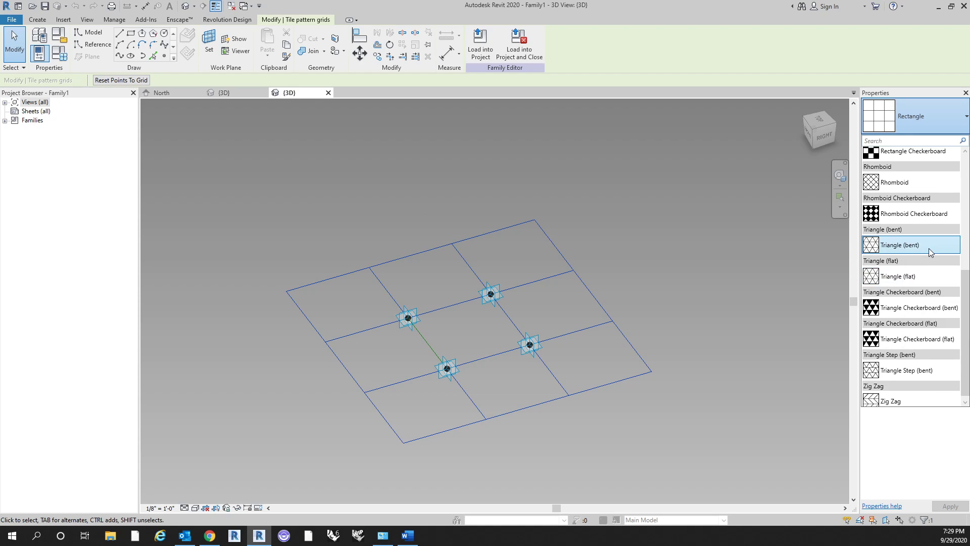
left_click(929, 247)
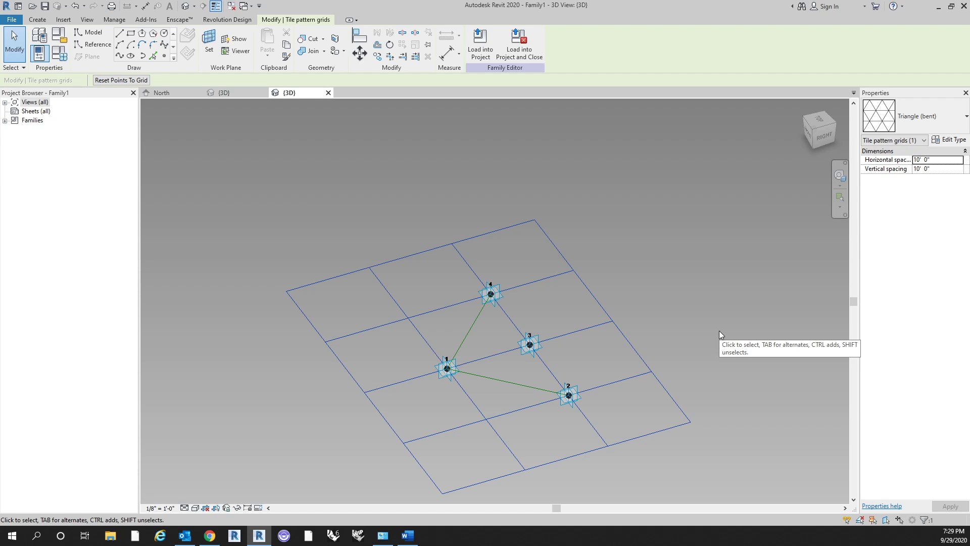
left_click(685, 331)
Create a solid extruded form 7' high from the triangular chain of reference lines between the four adaptive points
mouse_move(671, 332)
middle_mouse_down("shift")
mouse_move(711, 306)
mouse_move(669, 318)
middle_mouse_up("shift")
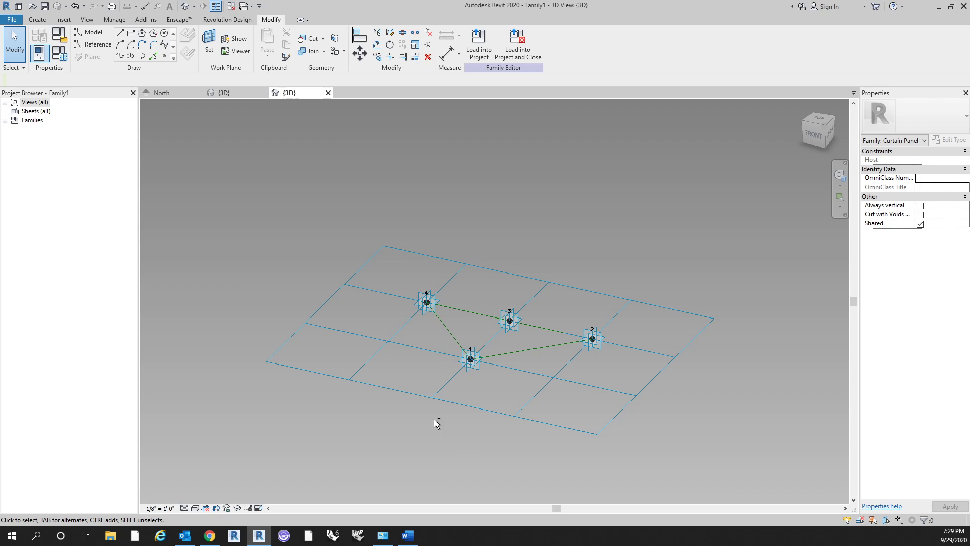
middle_click_drag(435, 422, 508, 429, "shift")
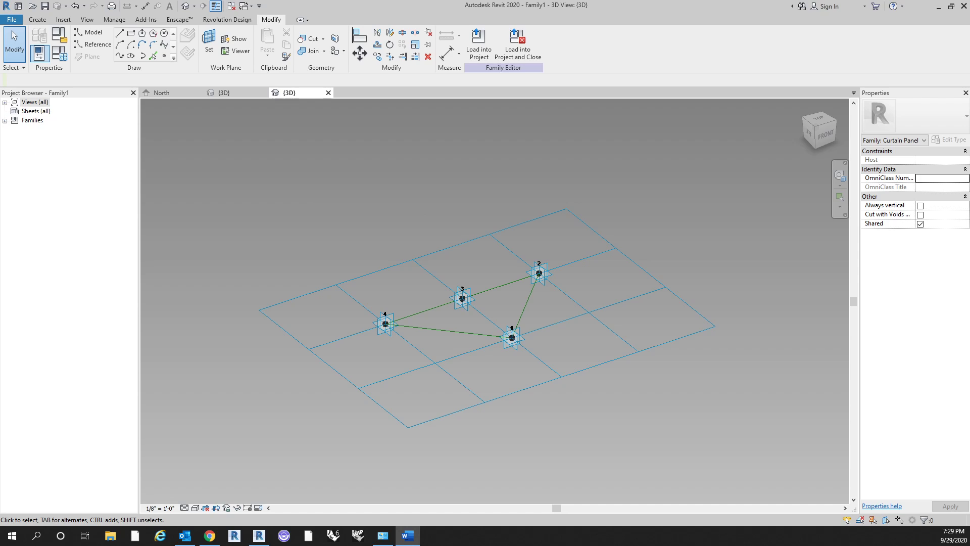
scroll(461, 332, "up", 3)
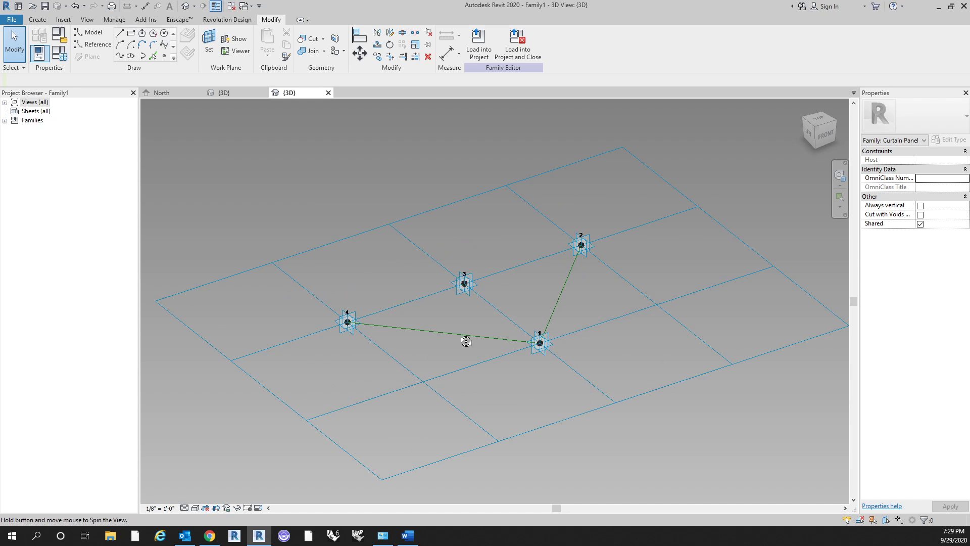
middle_click_drag(464, 340, 599, 356, "shift")
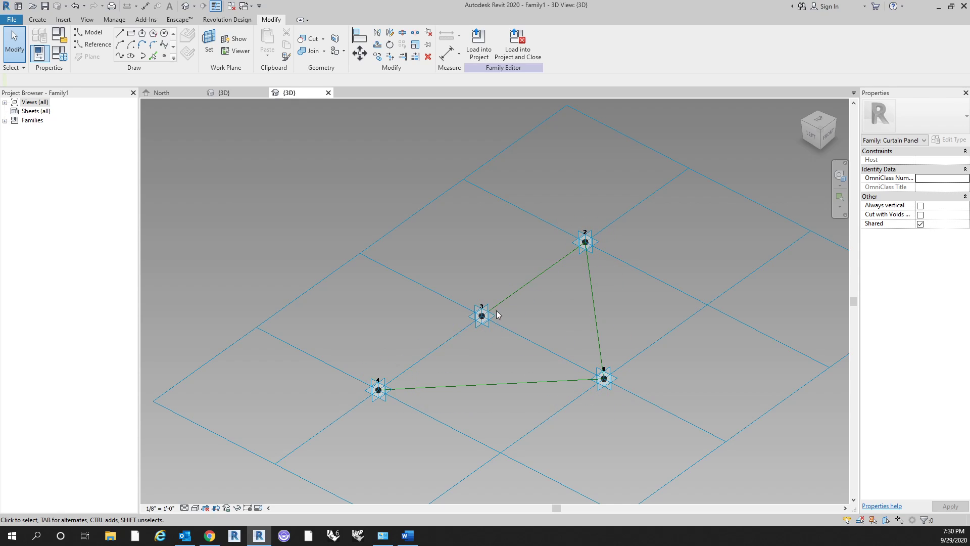
left_click(595, 326)
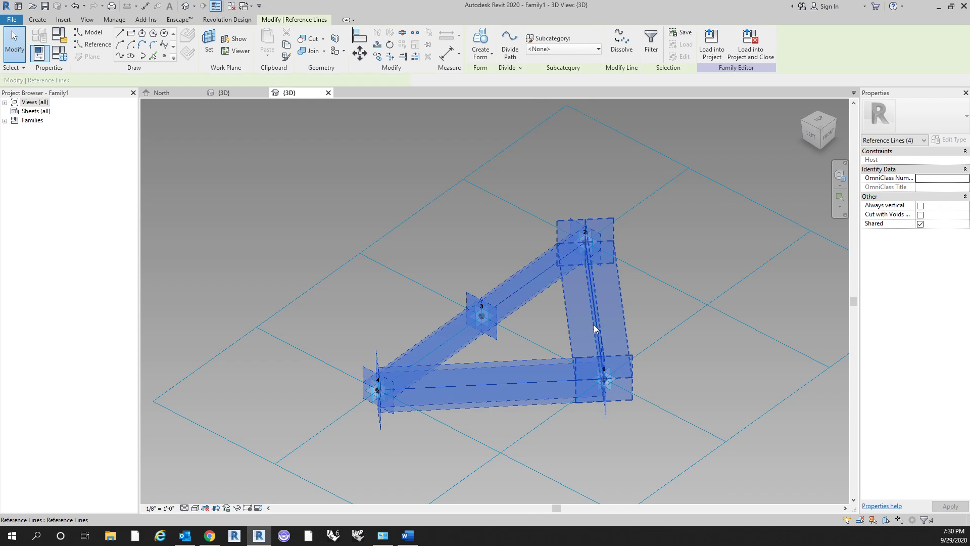
left_click(487, 43)
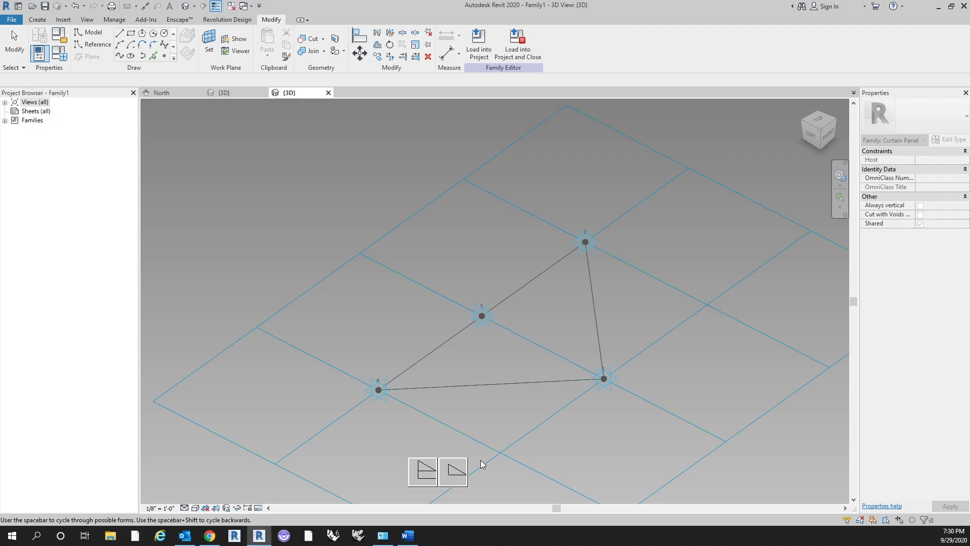
left_click(436, 472)
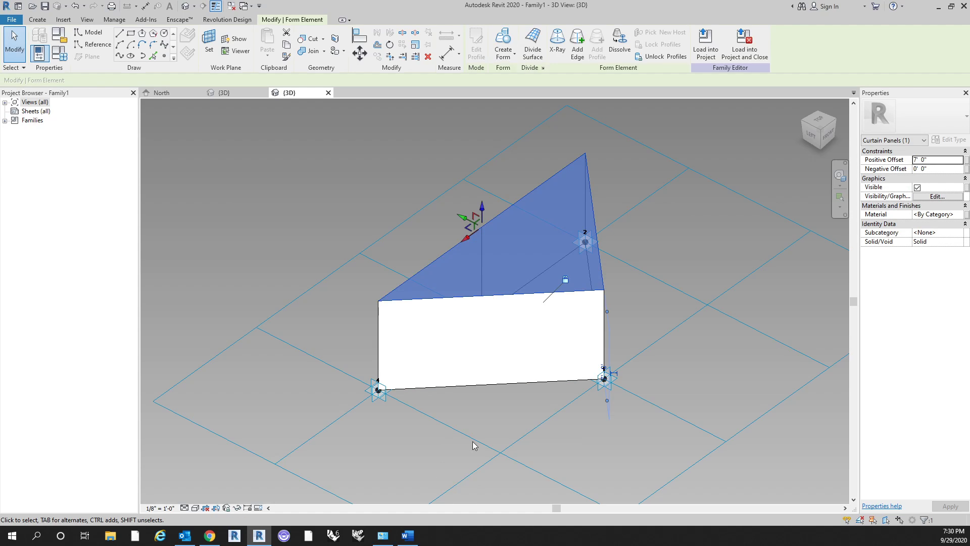
Examine the extruded triangular panel from several sides and select the whole form to inspect it
middle_click_drag(511, 420, 735, 398, "shift")
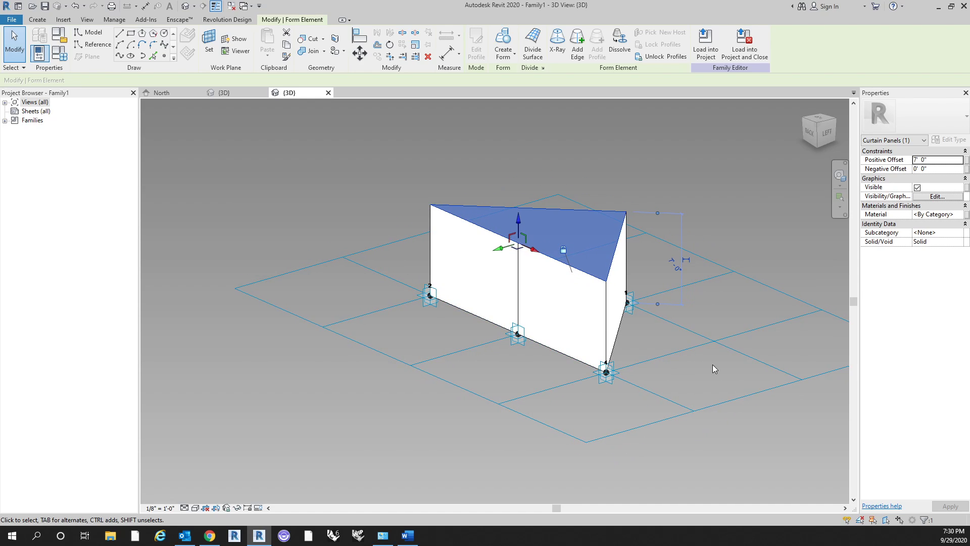
middle_click_drag(712, 365, 682, 384)
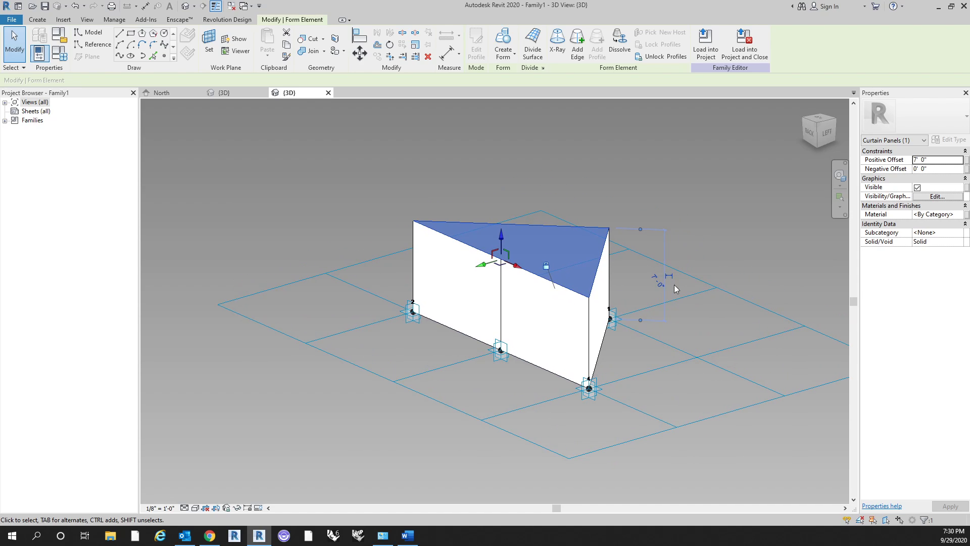
middle_click_drag(706, 237, 645, 288, "shift")
scroll(519, 216, "up", 1)
left_click(526, 170)
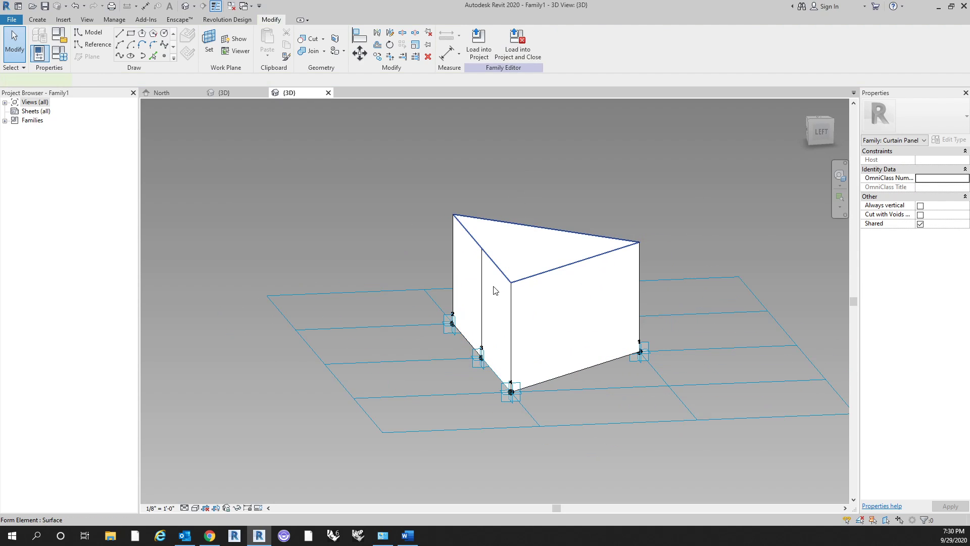
key("Tab")
left_click(463, 271)
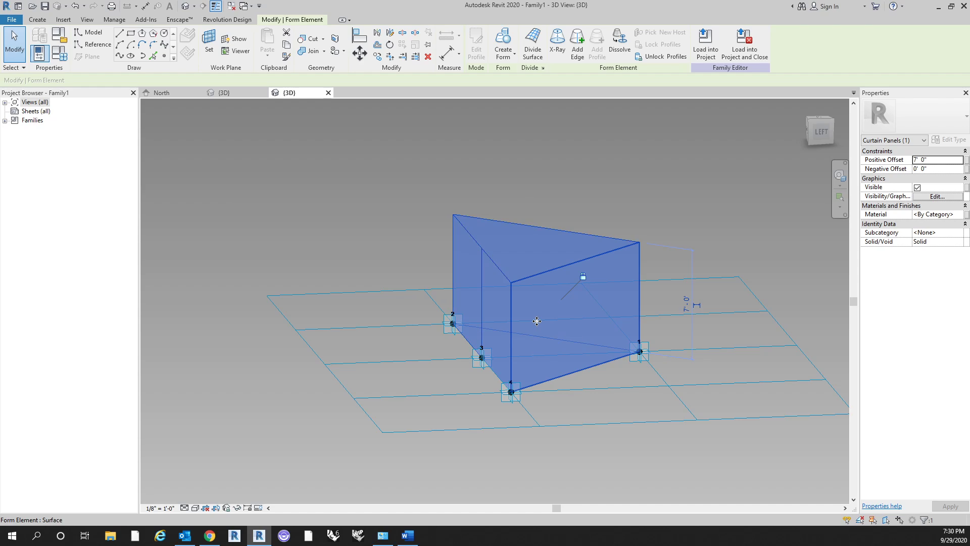
middle_click_drag(489, 308, 639, 238, "shift")
left_click(640, 239)
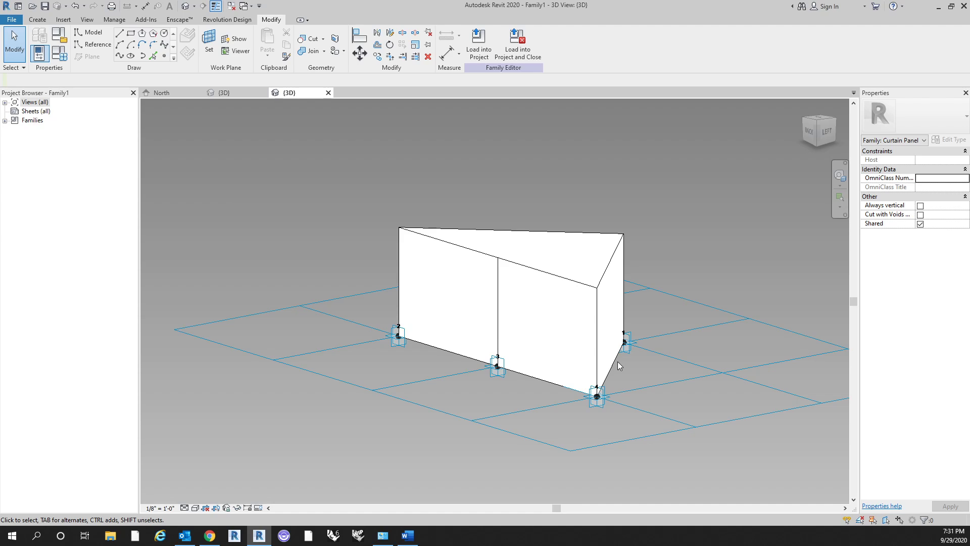
Inspect the chain of reference lines at the form's base and view the prism from the front and left
key("Tab")
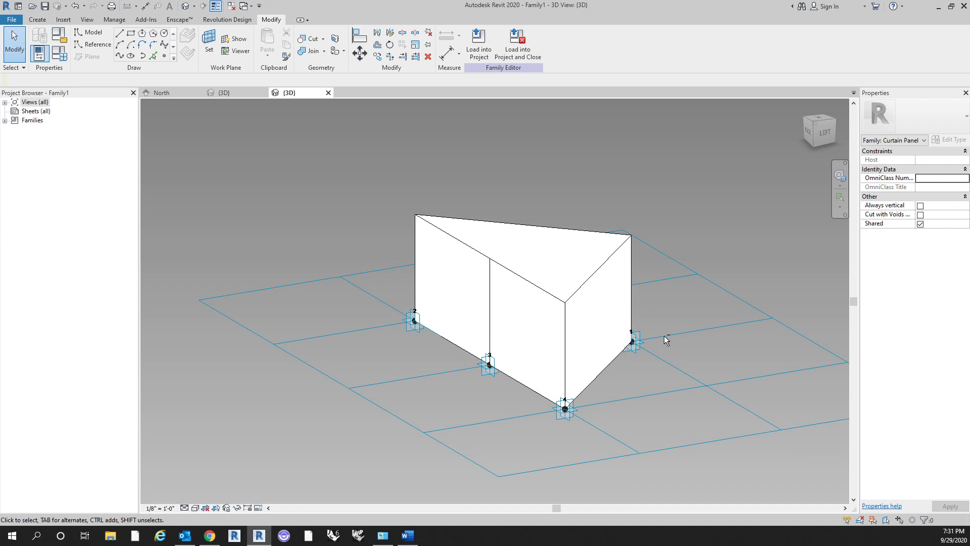
middle_click_drag(639, 364, 395, 378, "shift")
middle_click_drag(680, 381, 554, 383, "shift")
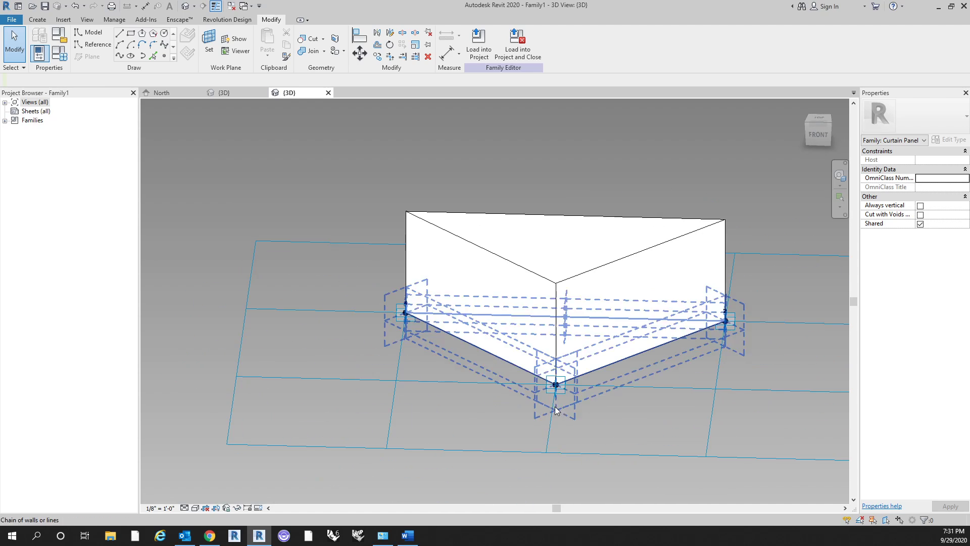
middle_click_drag(336, 386, 626, 388, "shift")
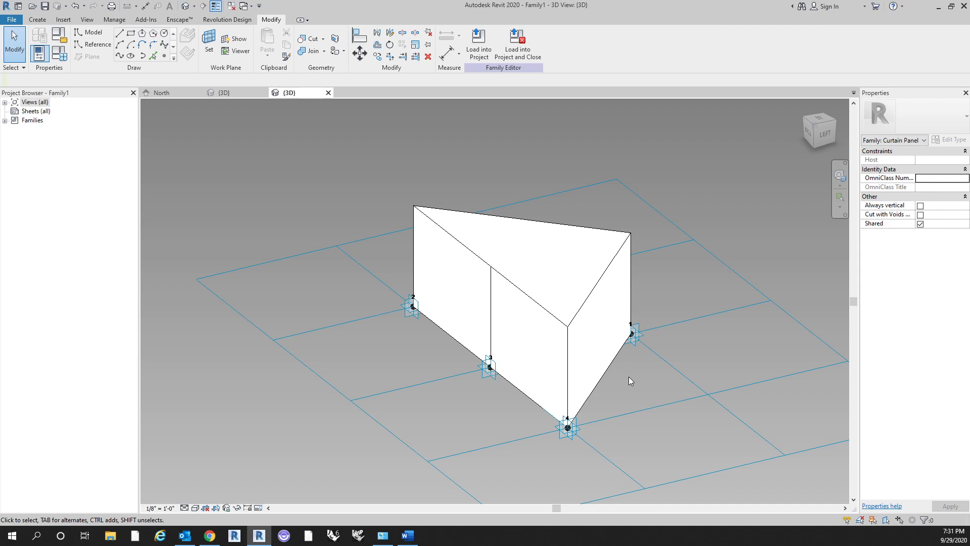
scroll(628, 378, "up", 2)
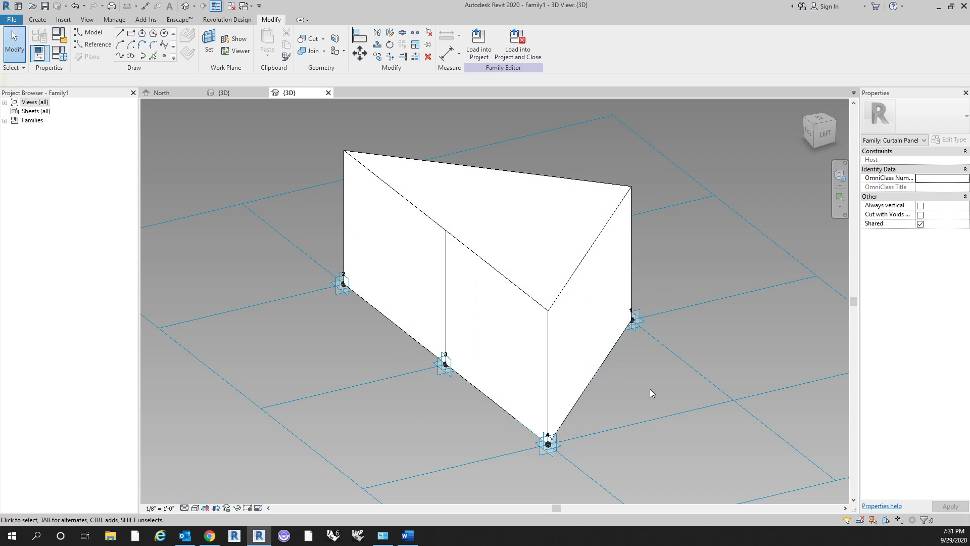
middle_click_drag(697, 366, 650, 392)
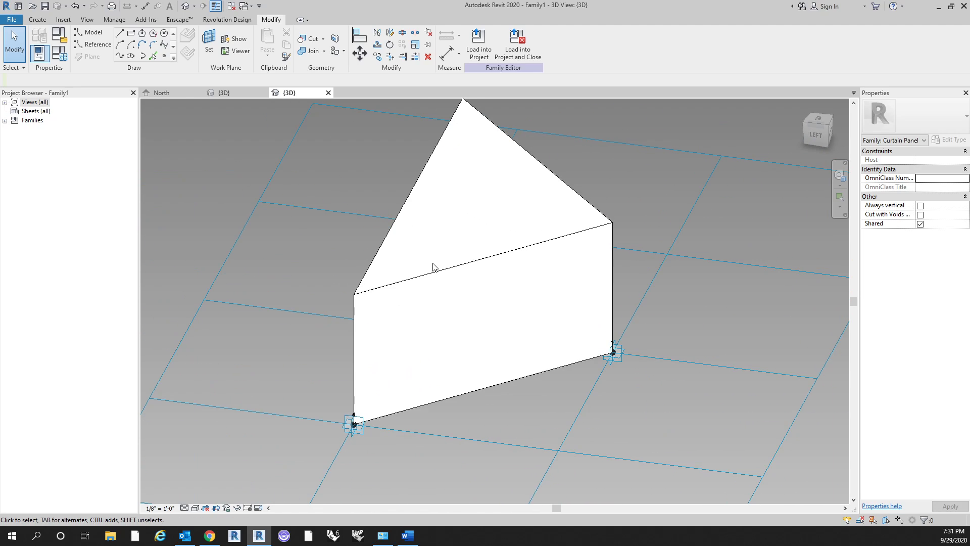
scroll(650, 392, "down", 2)
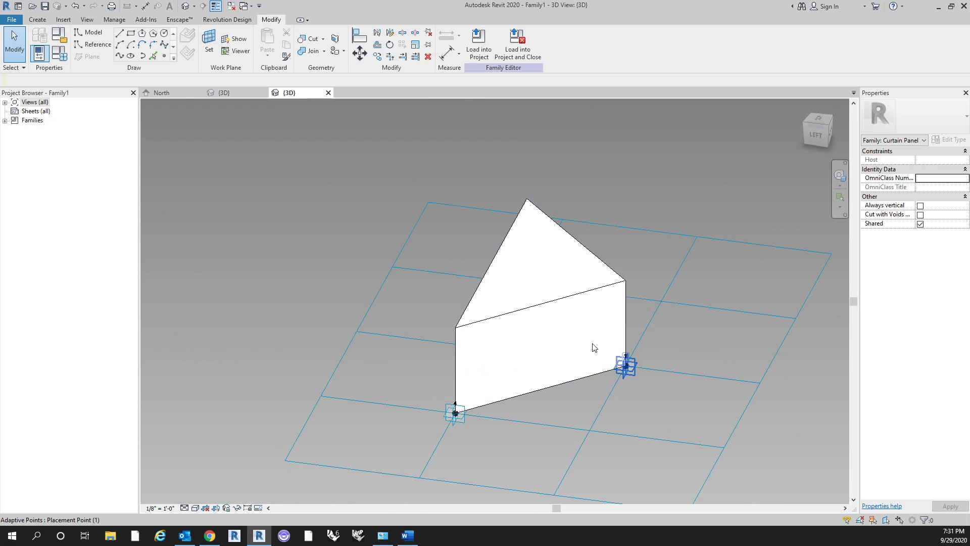
Reduce the triangular panel form's thickness to 6 inches using its top face
left_click(569, 266)
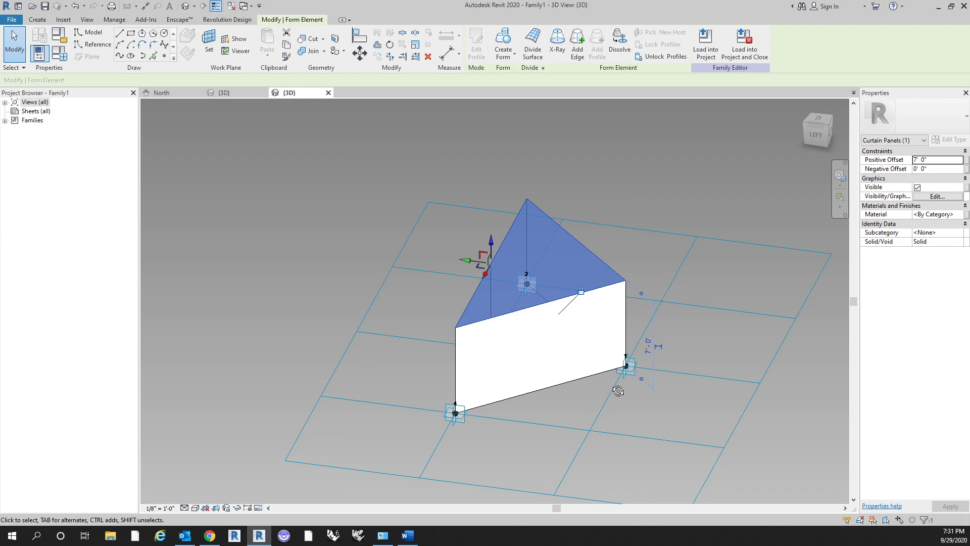
middle_click_drag(619, 392, 600, 361, "shift")
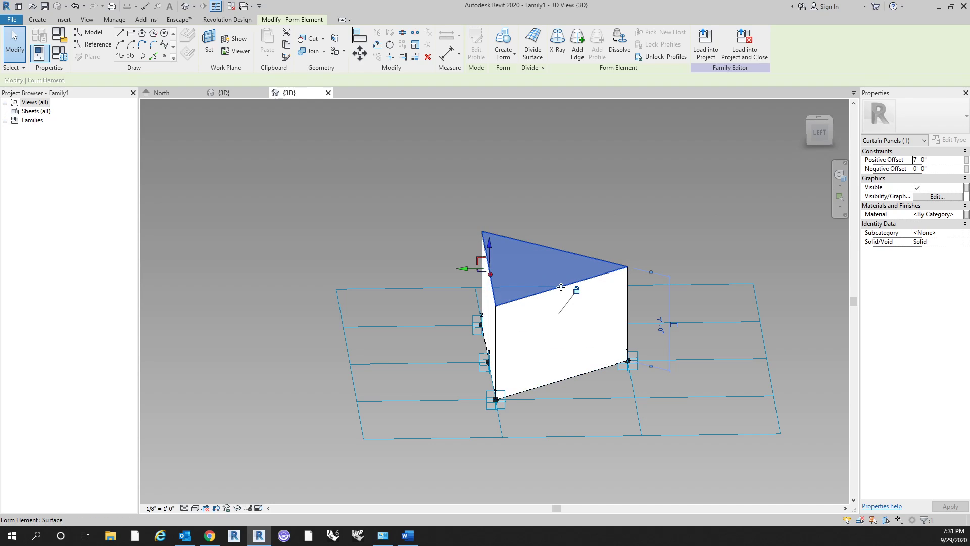
left_click(655, 322)
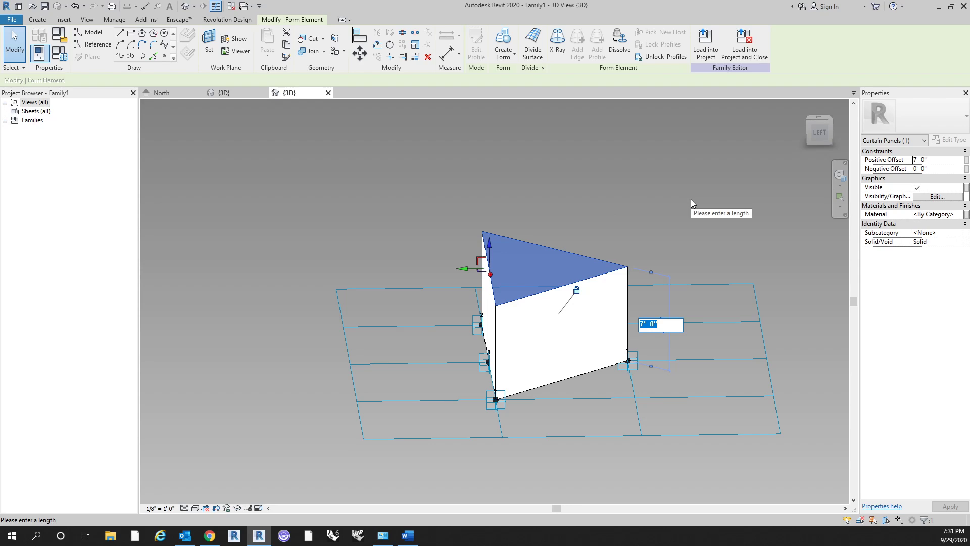
key("BackSpace")
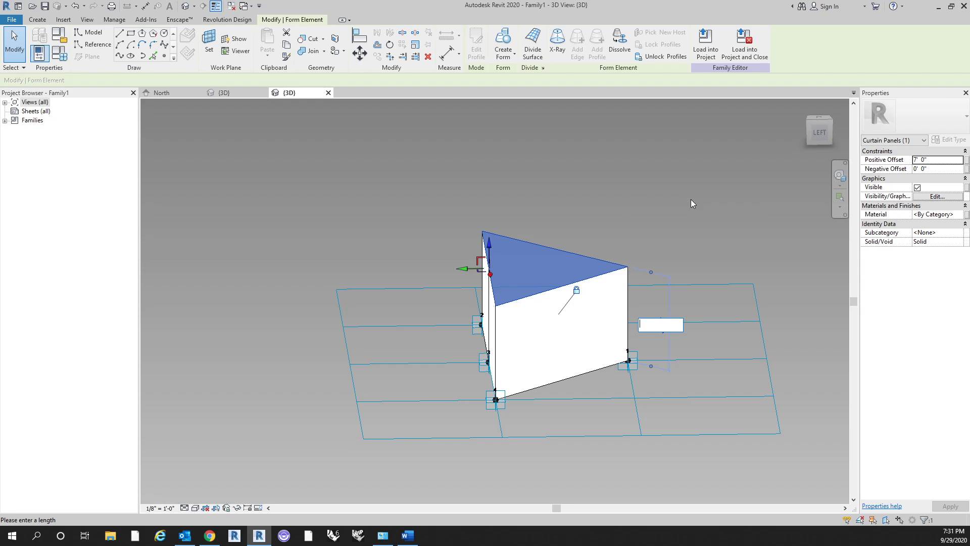
type("6")
key("Return")
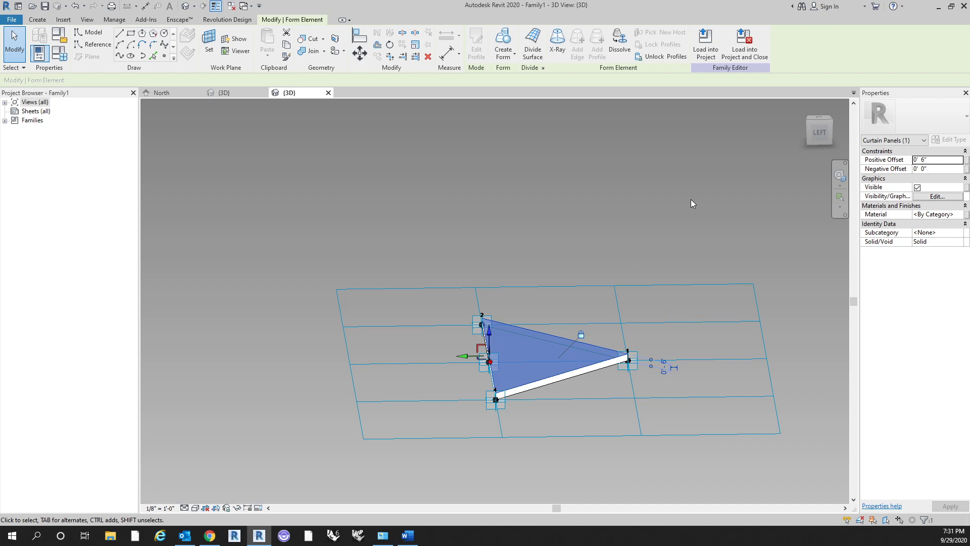
key("Escape")
Try raising the top face of the thin triangular form and undo the change
scroll(596, 417, "up", 2)
middle_click_drag(595, 414, 548, 320, "shift")
left_click(496, 312)
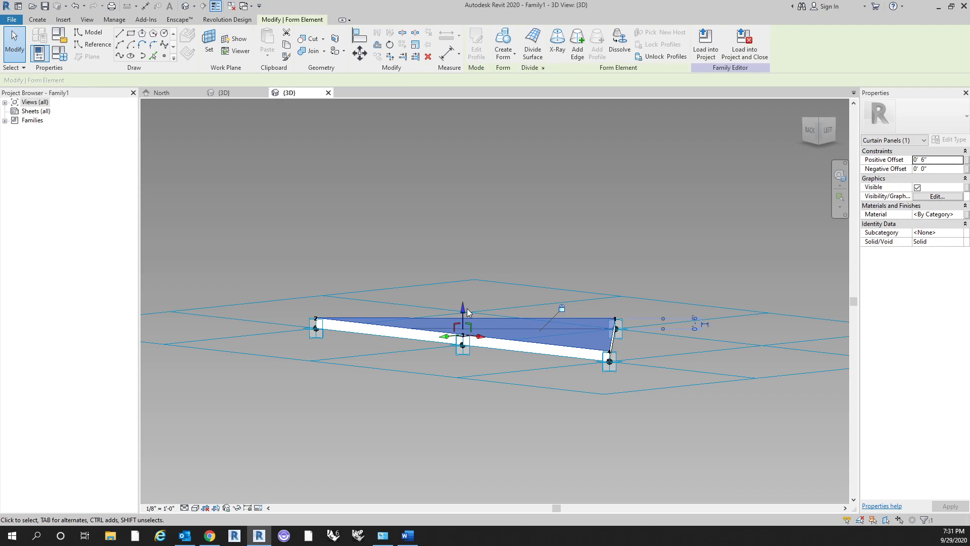
left_click_drag(459, 294, 459, 270)
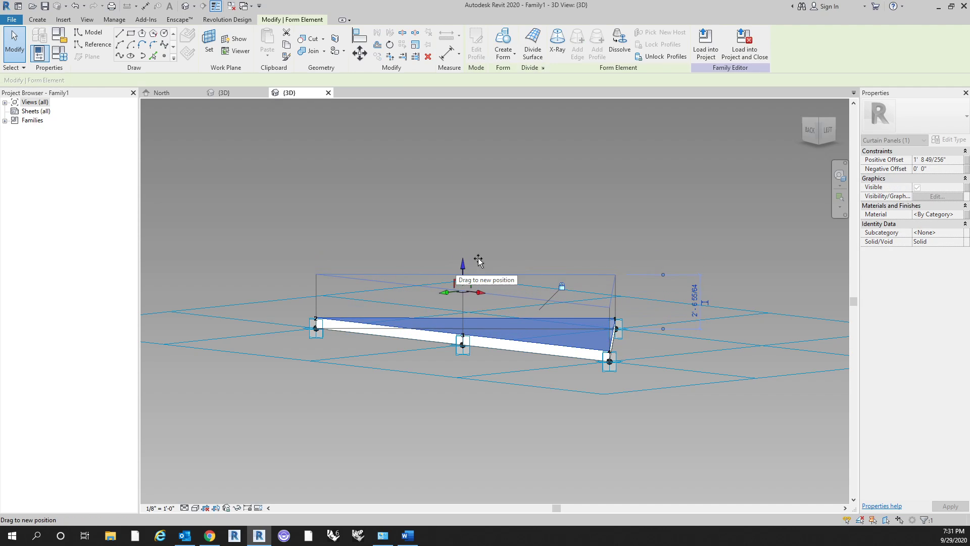
key("ctrl+z")
middle_click_drag(626, 274, 721, 299, "shift")
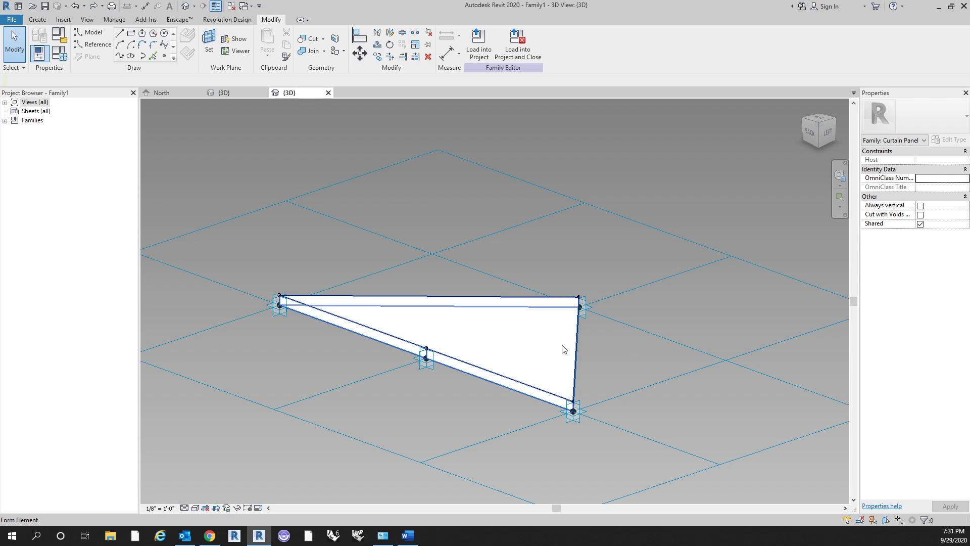
left_click(615, 375)
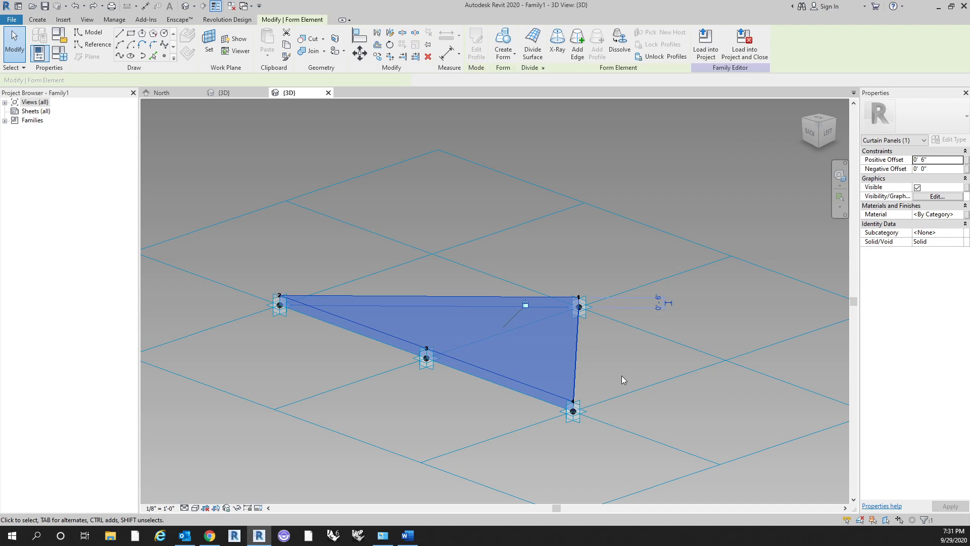
left_click(621, 375)
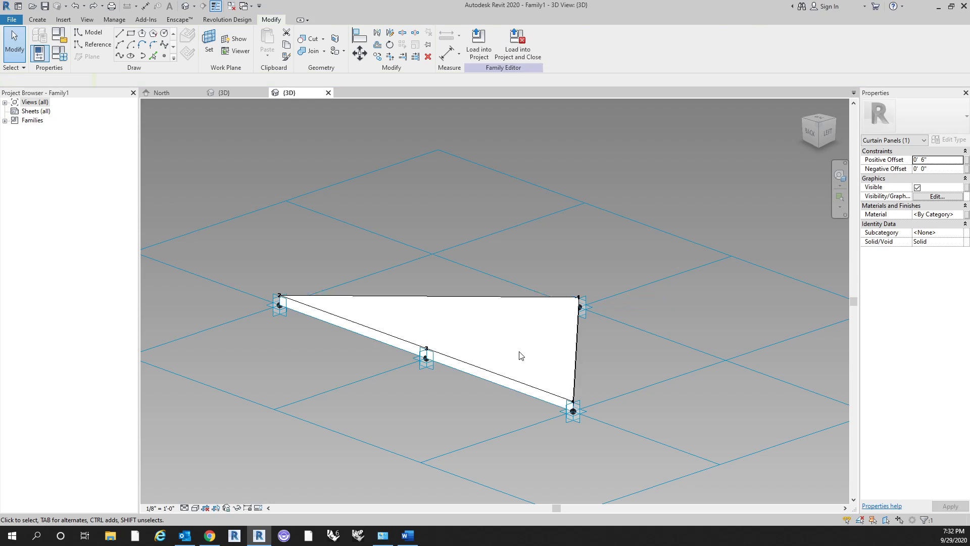
Associate the form's material with a new type-based family parameter named Panel Material, grouped under Materials and Finishes
left_click(542, 372)
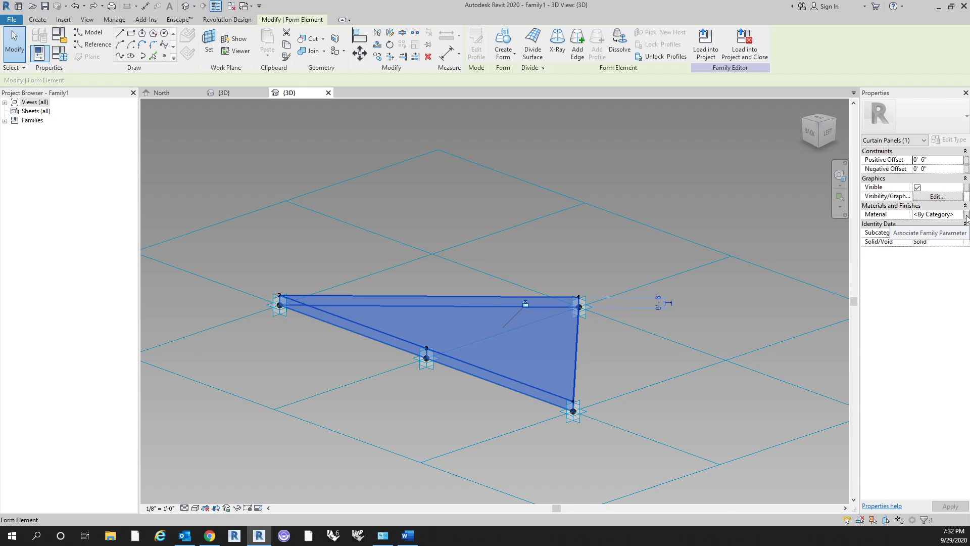
left_click(966, 215)
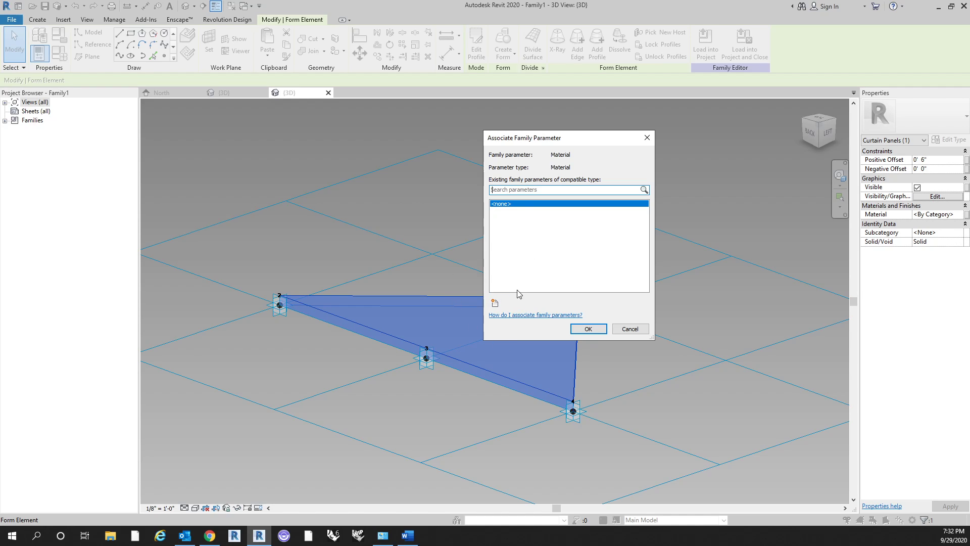
left_click(495, 304)
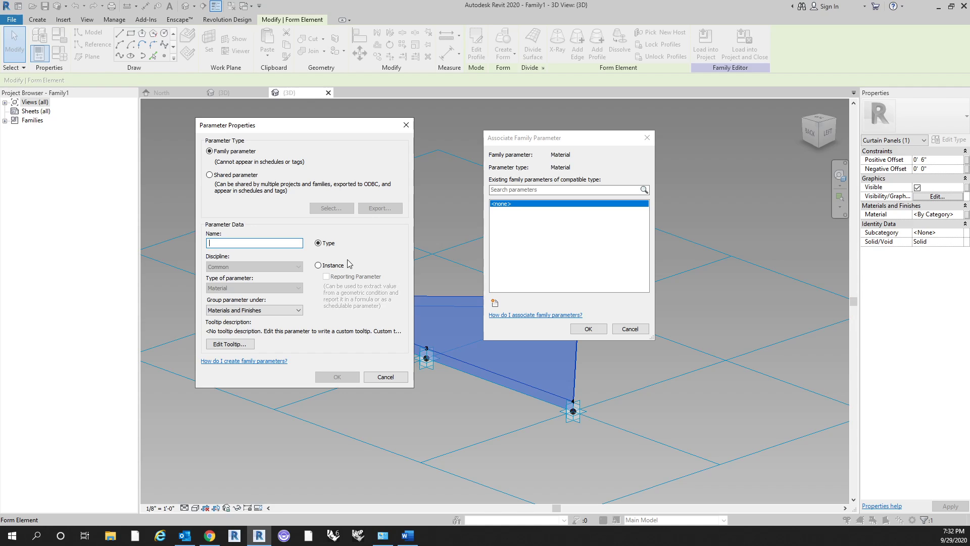
type("Material")
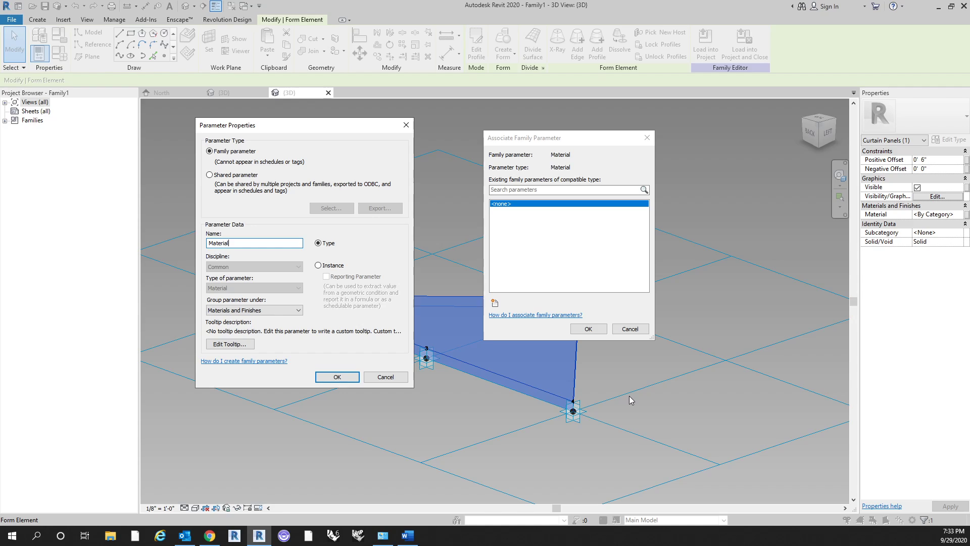
left_click(337, 267)
left_click(327, 243)
left_click(245, 243)
left_click(210, 243)
type("Panel")
left_click(337, 377)
left_click(580, 331)
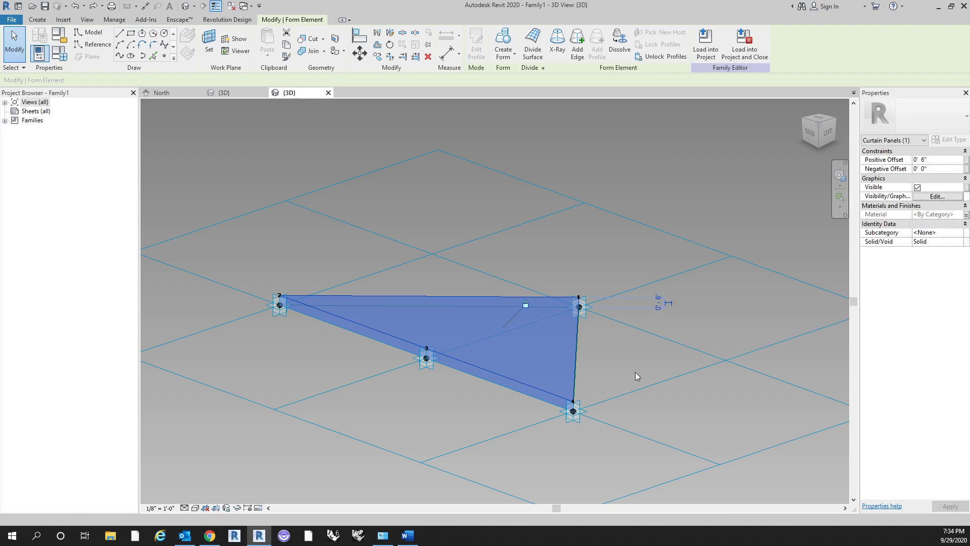
Check the form's properties for the material association and view the triangular panel from another angle
left_click(635, 372)
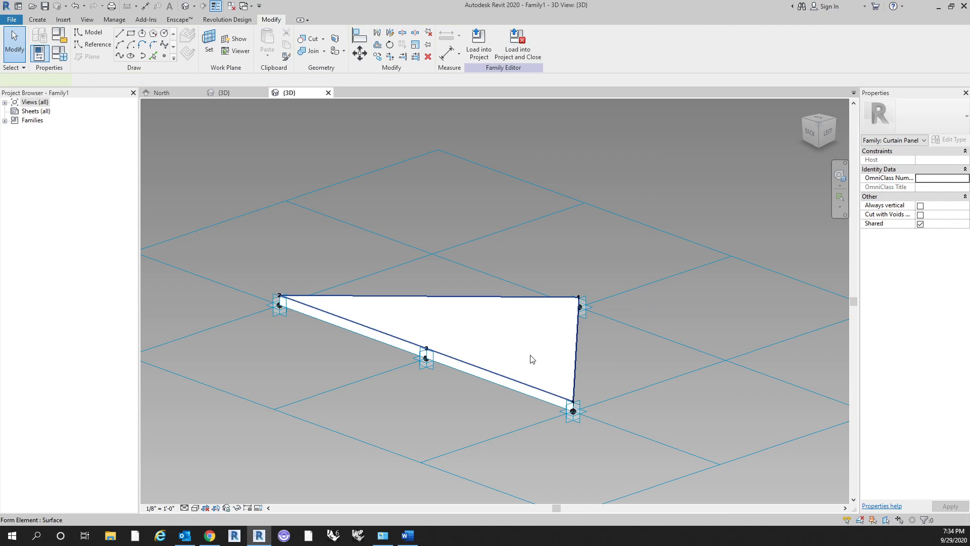
left_click(531, 356)
left_click(600, 354)
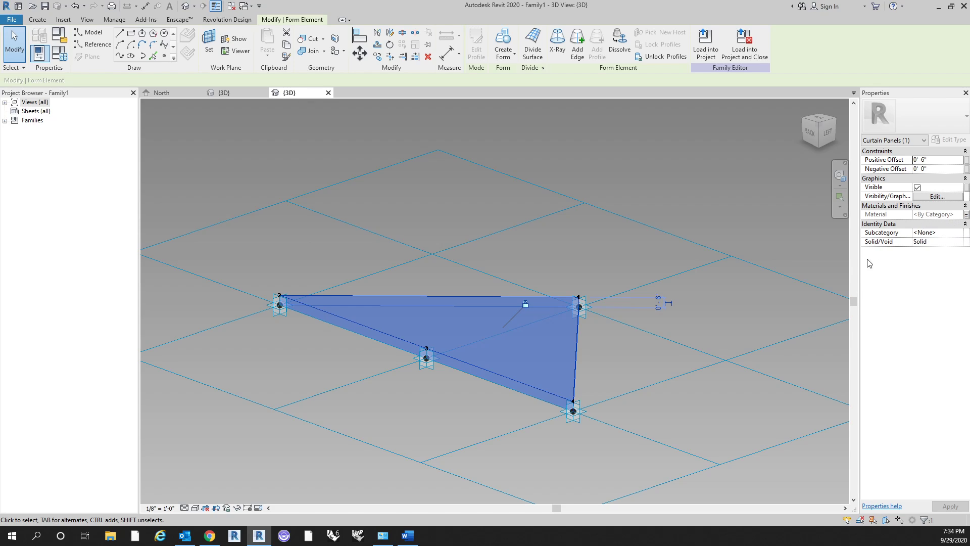
left_click(729, 423)
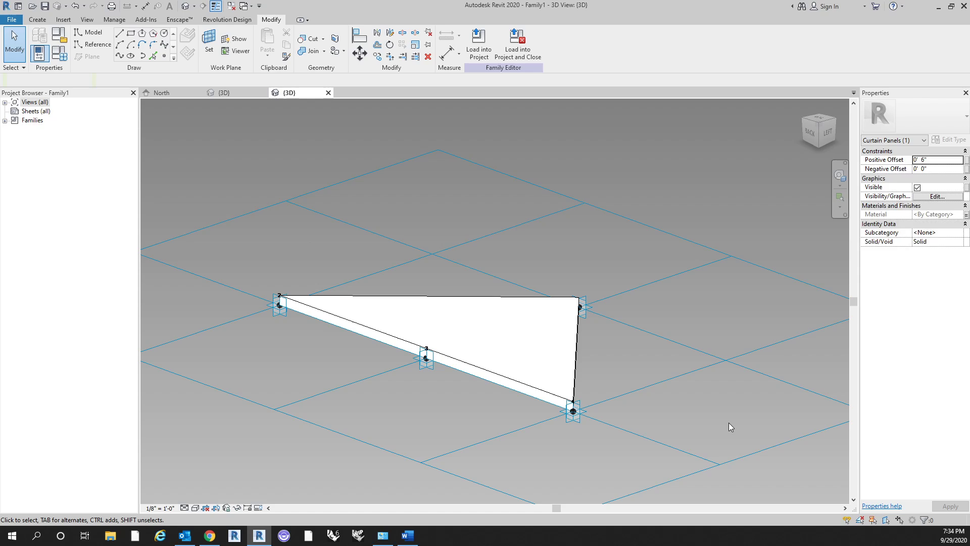
middle_click_drag(719, 392, 699, 347)
scroll(668, 346, "down", 1)
middle_click_drag(599, 221, 587, 235)
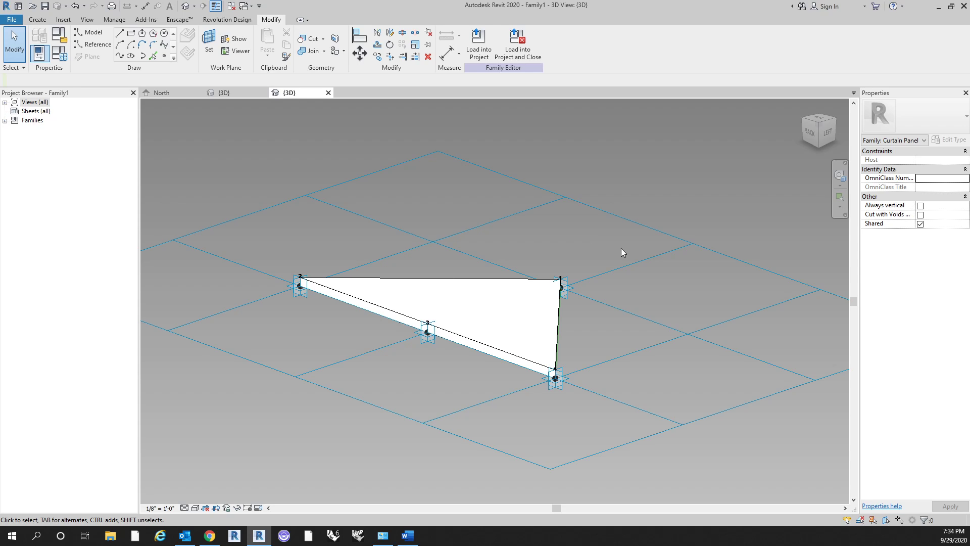
middle_click_drag(620, 249, 587, 258, "shift")
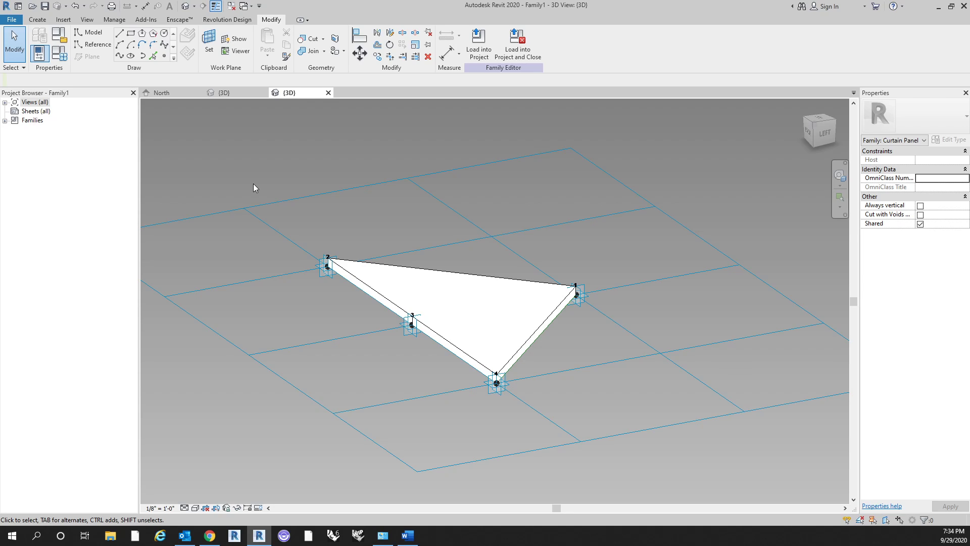
Save the family as Curtain Panel 01 in the _University folder's 02_Comp Practice Fall 2020 subfolder
left_click(46, 7)
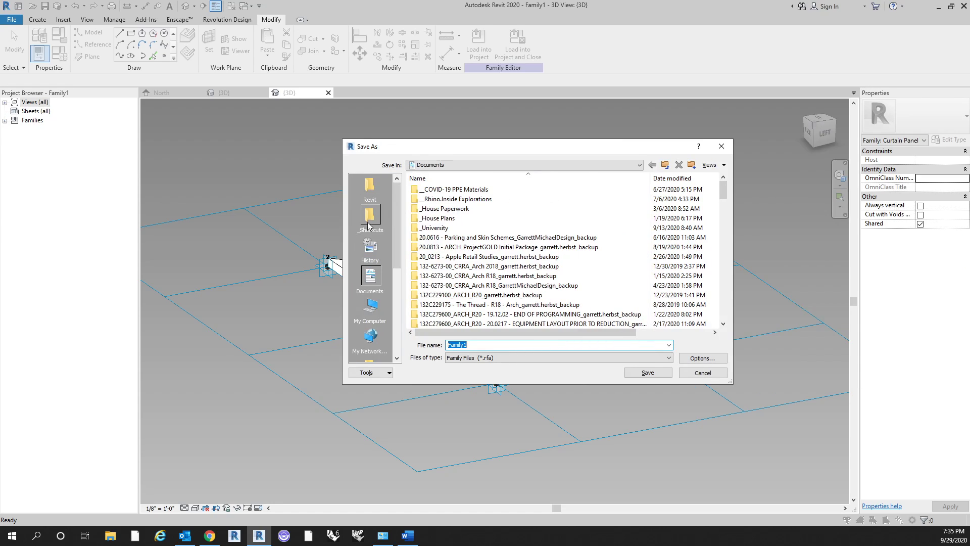
left_click(462, 230)
double_click(462, 228)
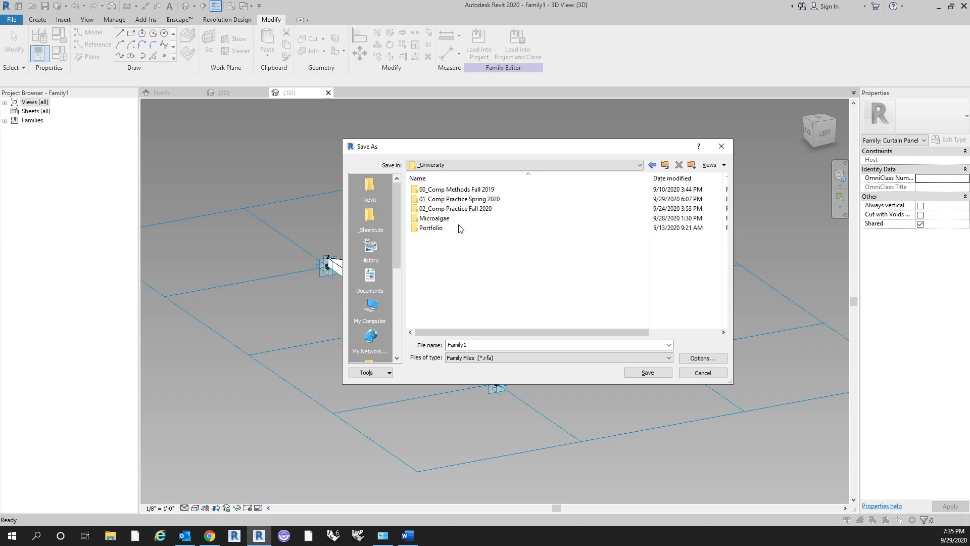
double_click(458, 208)
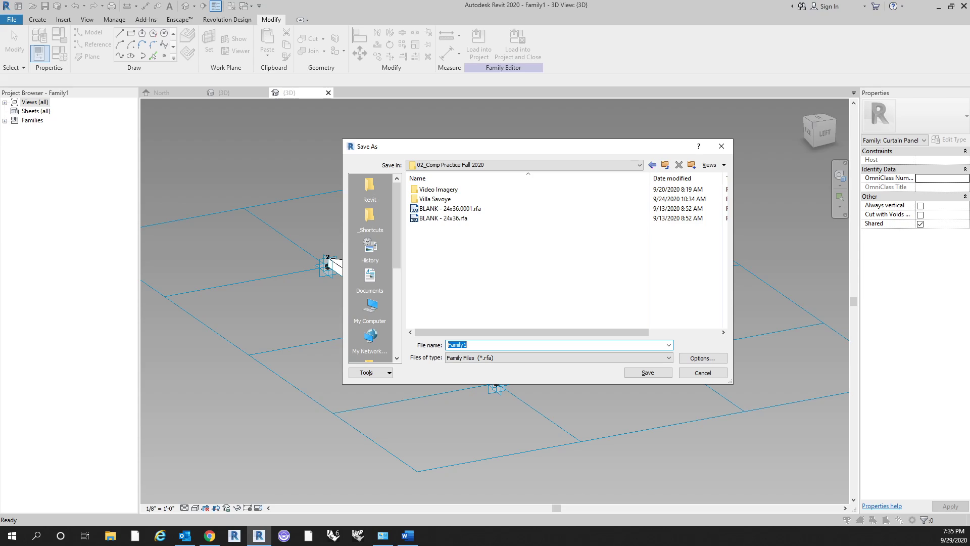
type("Curtain Panel 0")
left_click(647, 373)
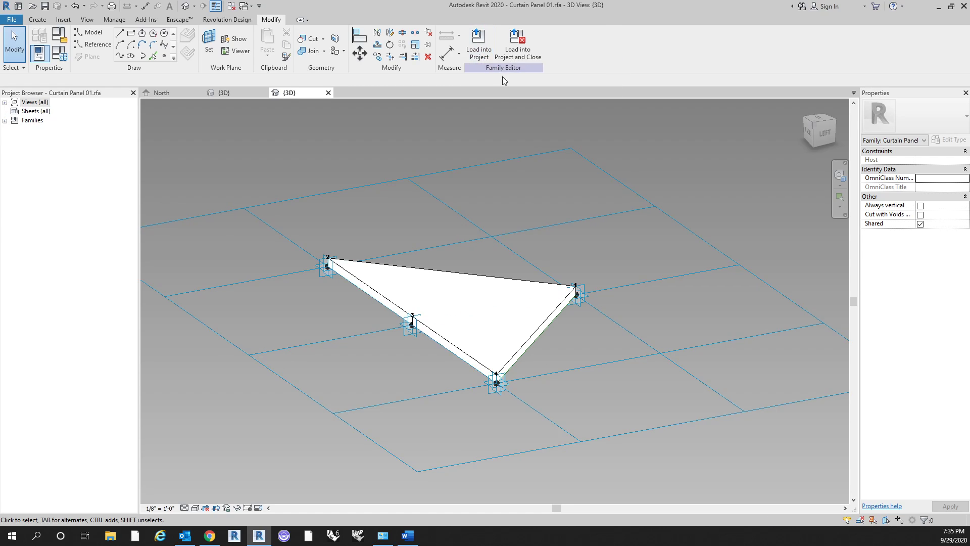
Load the finished curtain panel family into the project and dismiss the save reminder
left_click(479, 49)
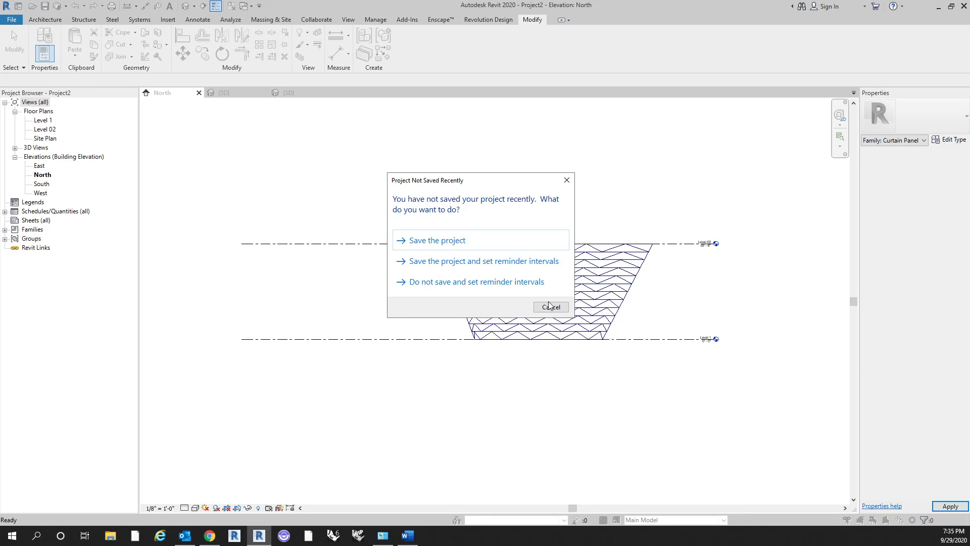
left_click(550, 306)
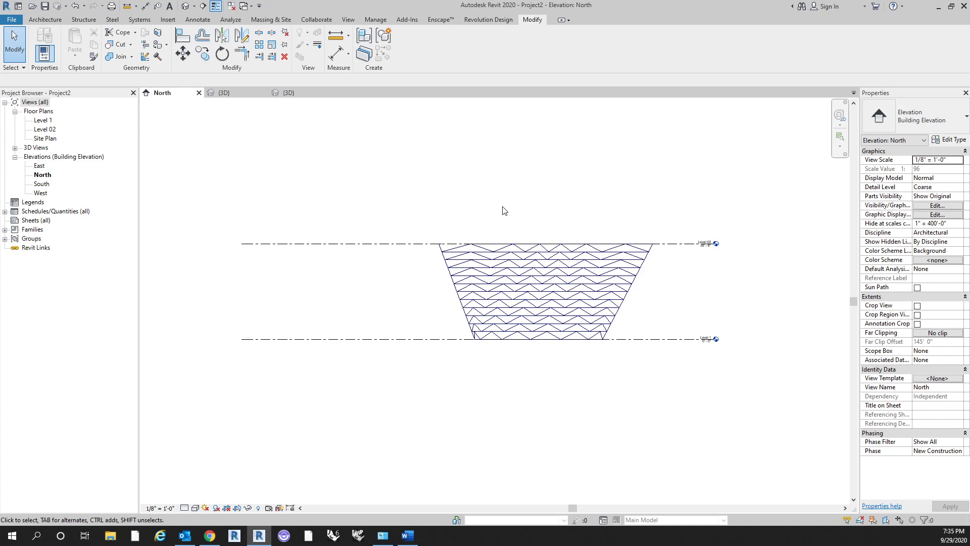
middle_click_drag(573, 202, 522, 249)
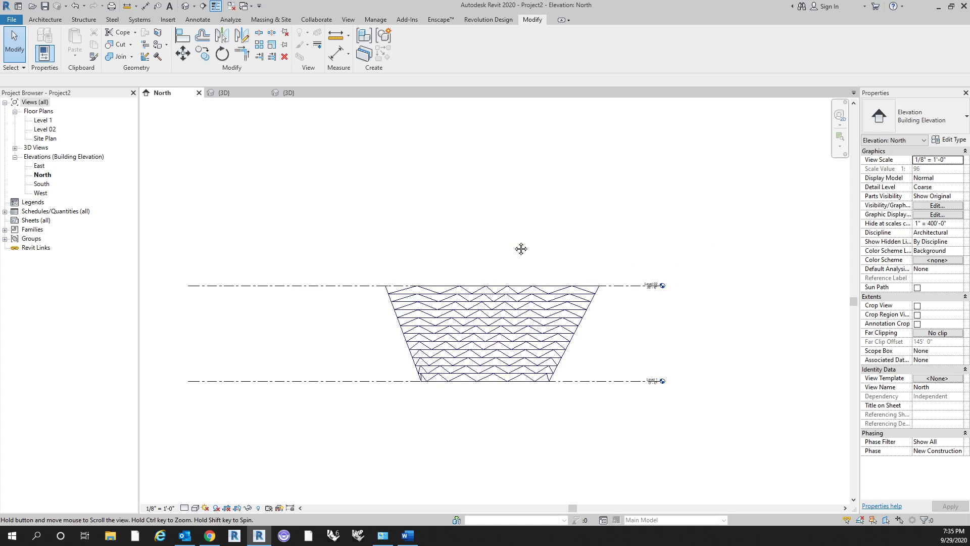
Show the project in the 3D view and open the curved mass for in-place editing
left_click(187, 7)
left_click(587, 355)
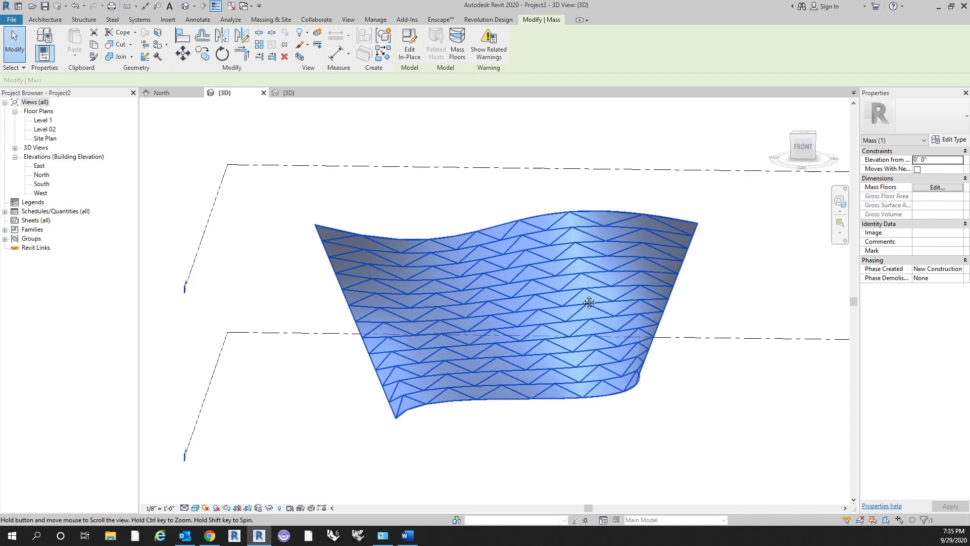
middle_click_drag(587, 355, 658, 305, "shift")
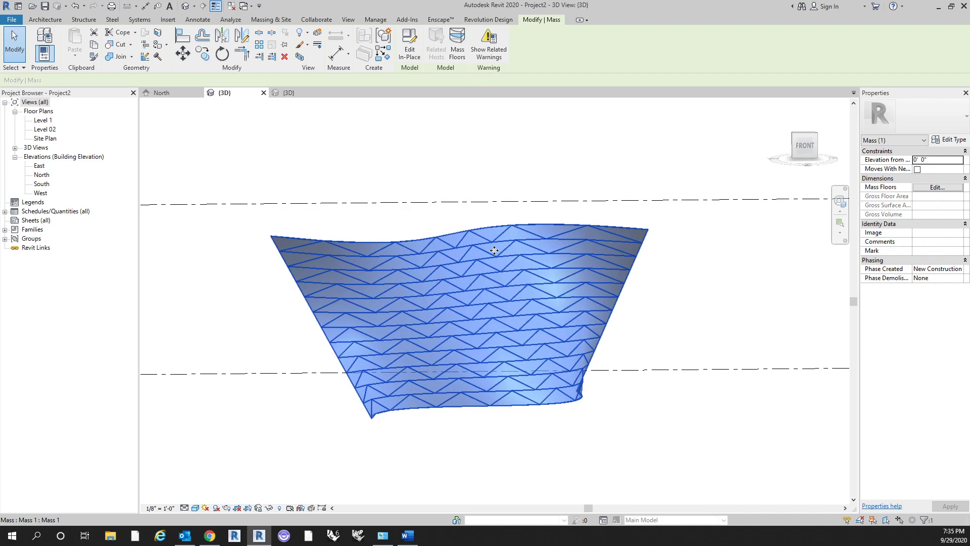
left_click(410, 54)
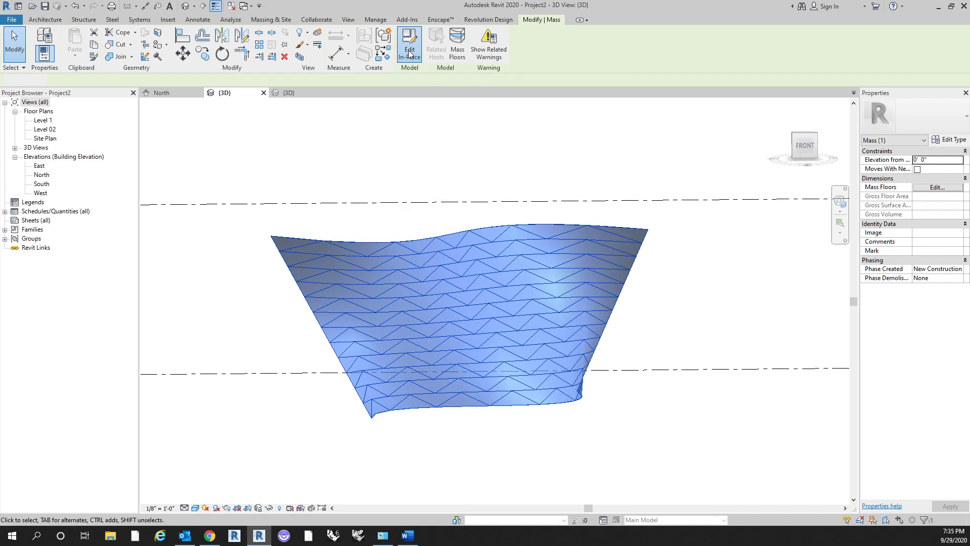
Change the pattern of the mass's divided surface to Triangle (bent)
left_click(522, 273)
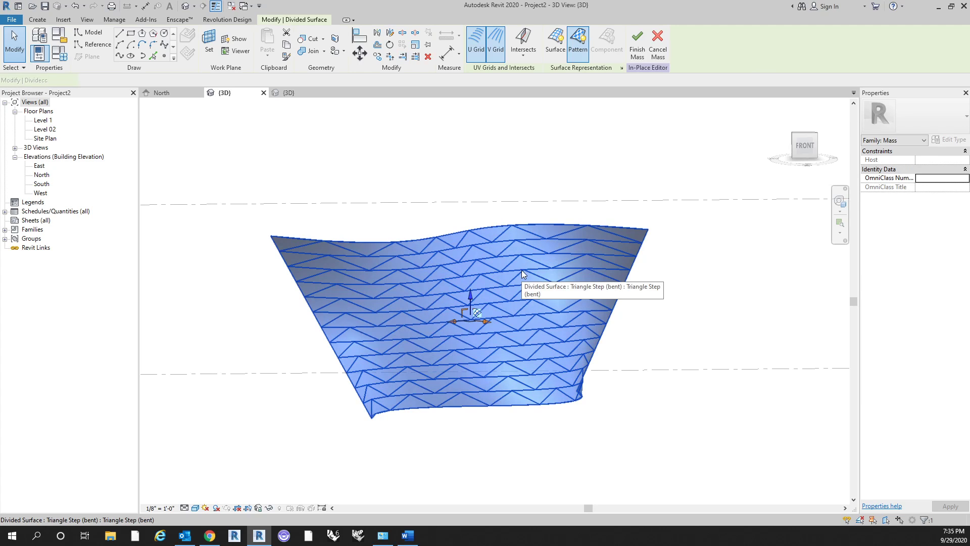
scroll(522, 272, "up", 2)
middle_click_drag(613, 284, 584, 273, "shift")
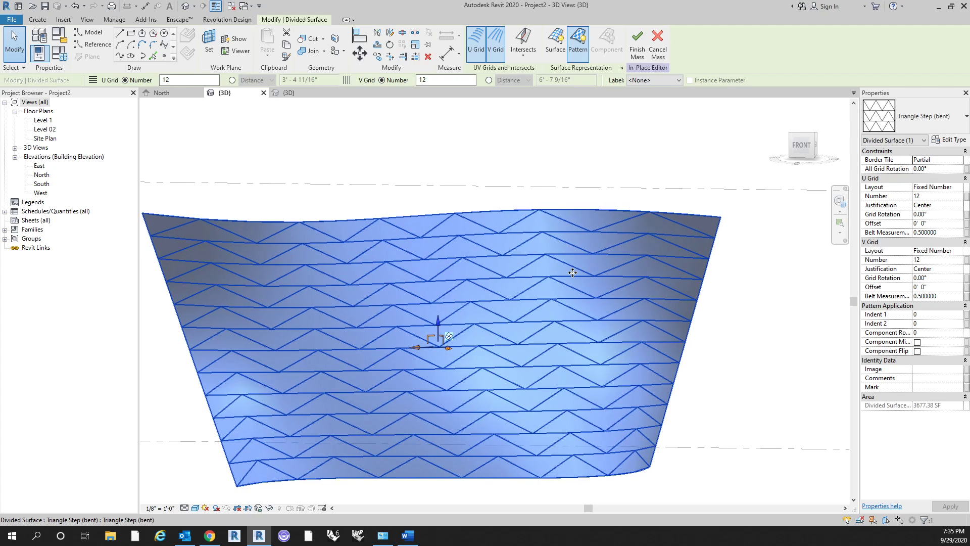
scroll(573, 272, "down", 2)
middle_click_drag(682, 314, 718, 298, "shift")
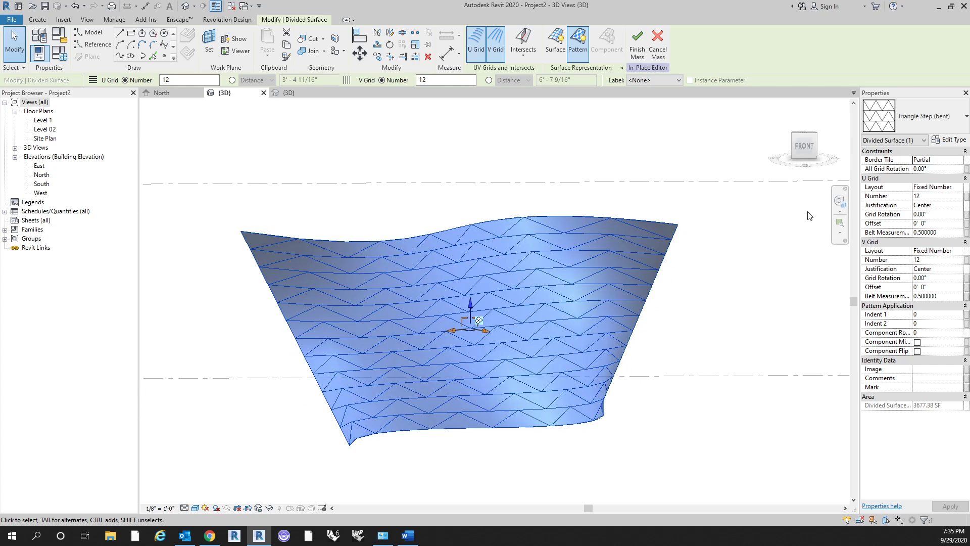
left_click(907, 121)
scroll(905, 242, "down", 1)
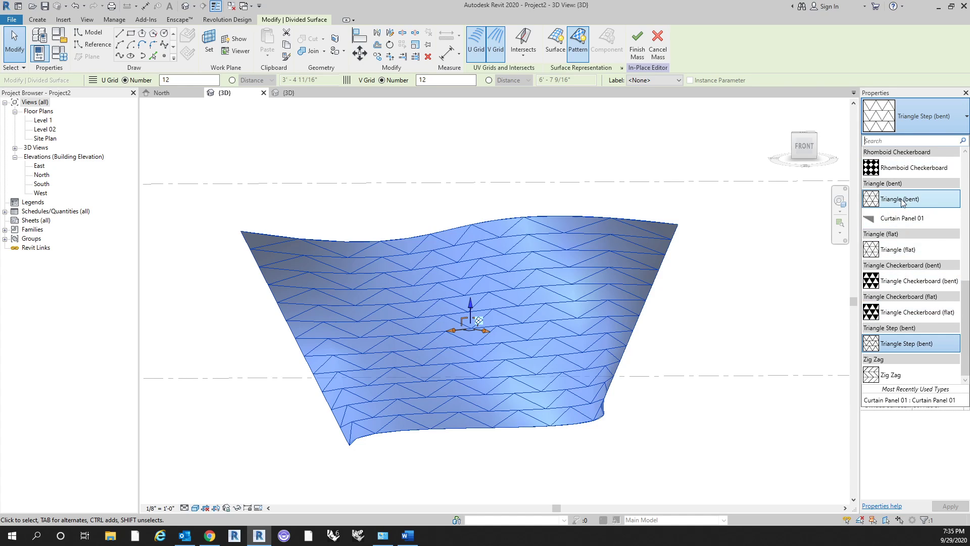
left_click(926, 204)
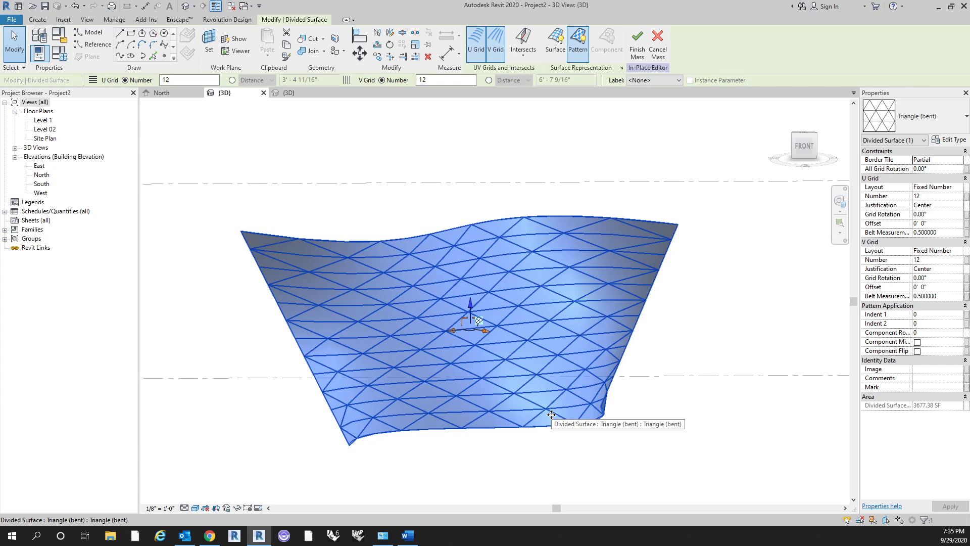
Apply the Curtain Panel 01 type of Triangle (bent) to the divided surface and resolve the resulting errors with Delete Type
left_click(944, 118)
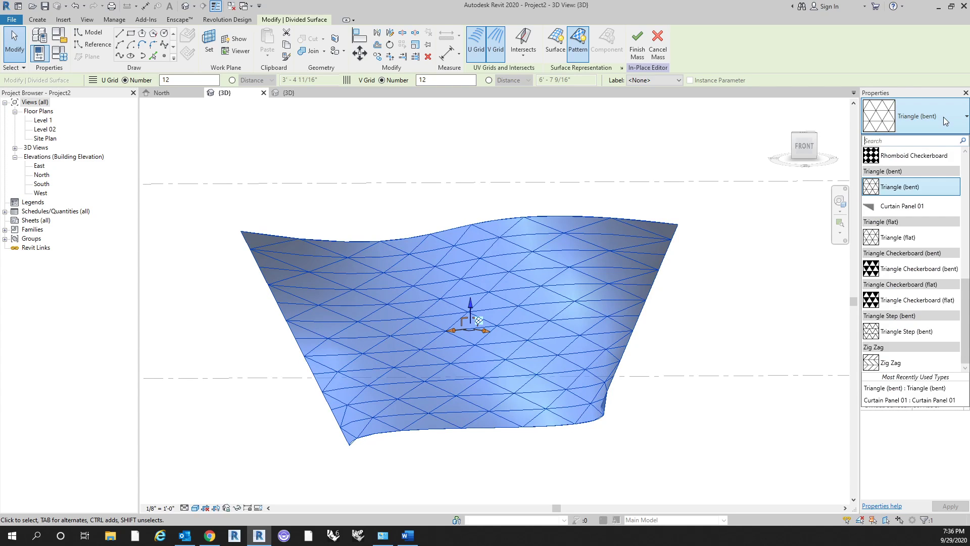
mouse_move(934, 207)
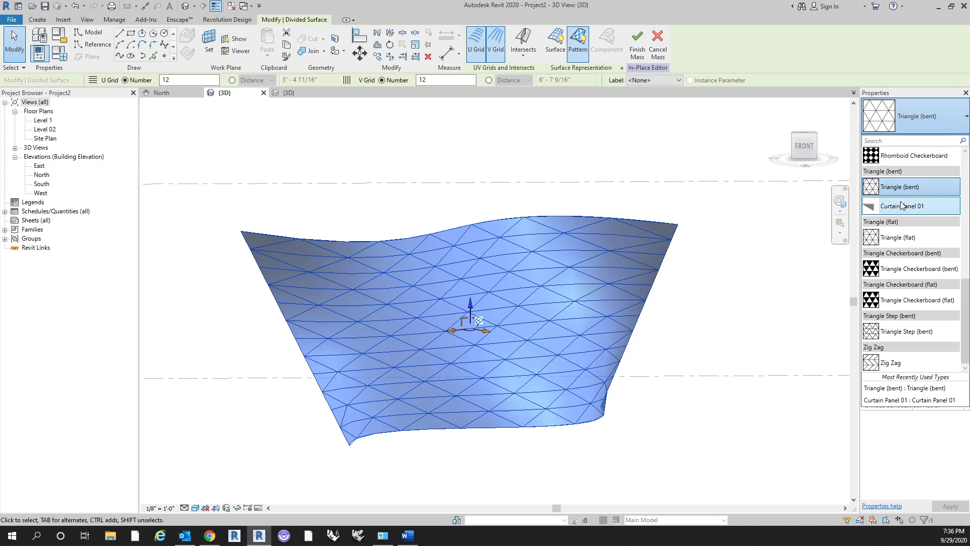
mouse_move(899, 207)
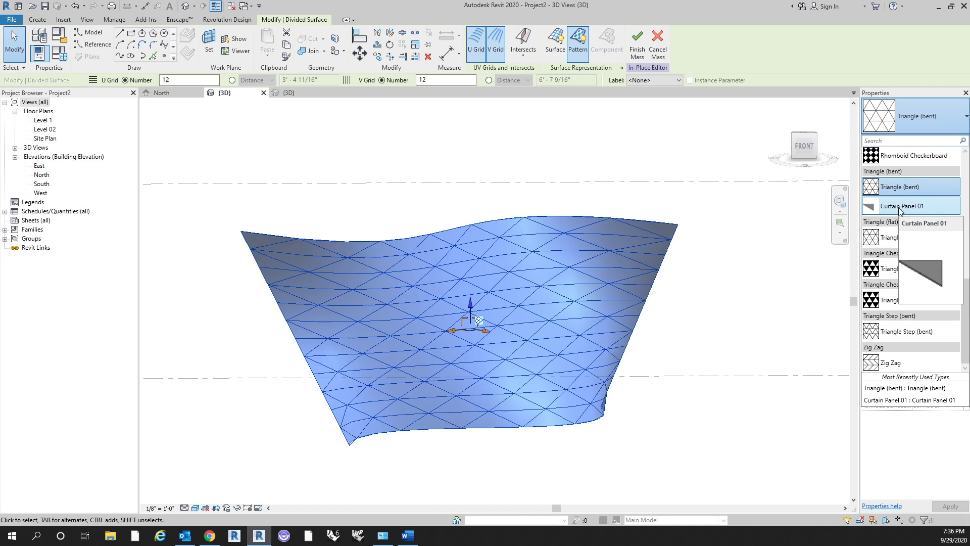
left_click(899, 207)
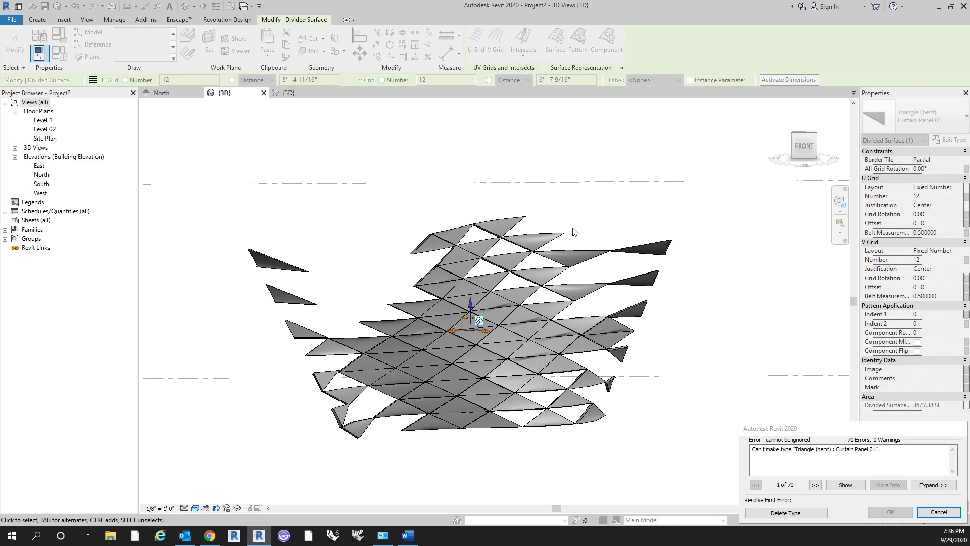
middle_click_drag(574, 232, 718, 380, "shift")
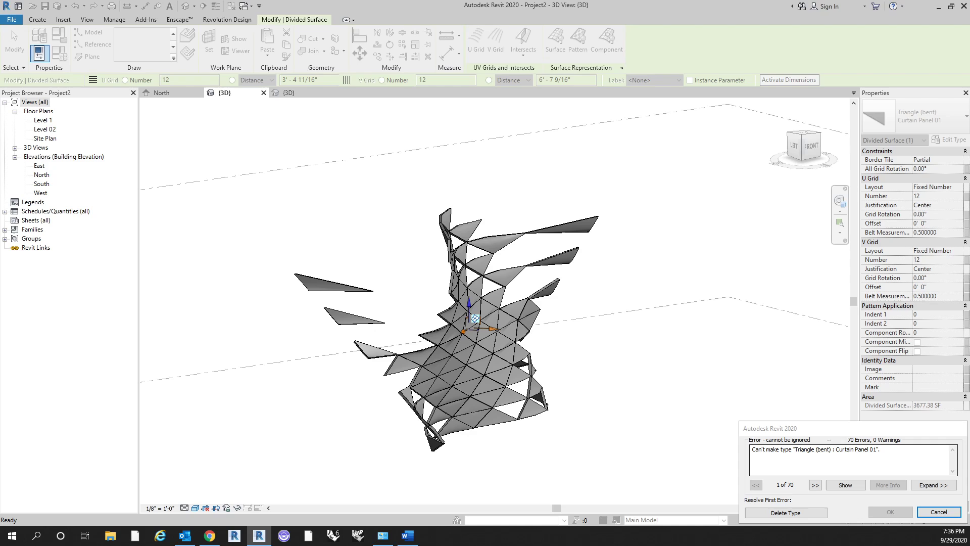
left_click(809, 513)
Examine the panelled surface from several sides for missing panels along the curved areas and borders
scroll(456, 234, "up", 2)
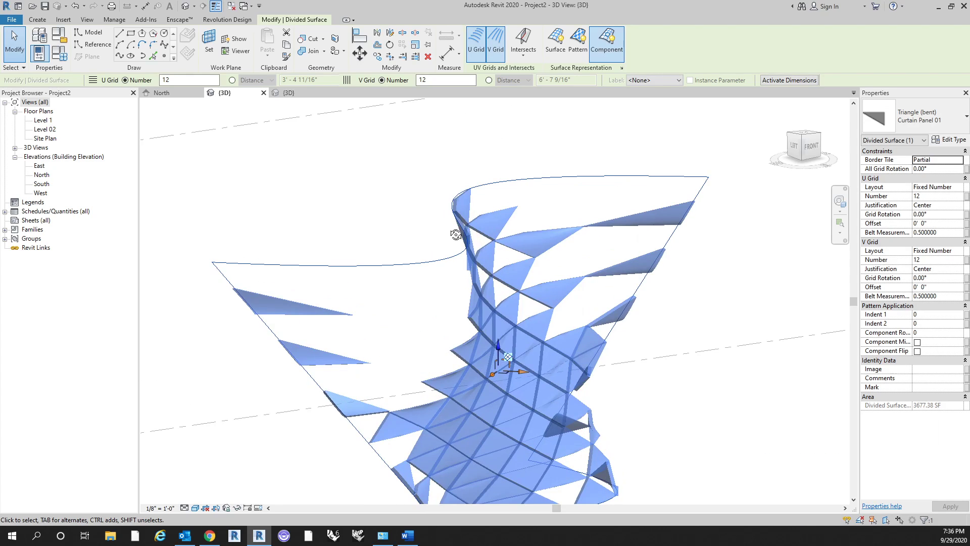
middle_click_drag(456, 234, 497, 292, "shift")
scroll(485, 270, "down", 3)
middle_click_drag(609, 274, 520, 358, "shift")
left_click(645, 496)
middle_click_drag(620, 447, 608, 357, "shift")
left_click(608, 357)
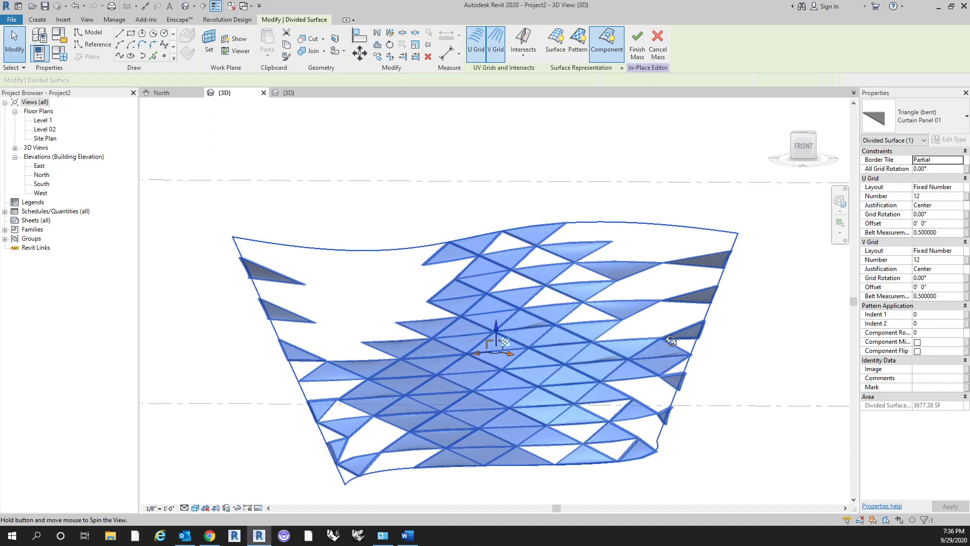
middle_click_drag(671, 340, 477, 299, "shift")
scroll(440, 266, "up", 5)
scroll(440, 265, "down", 5)
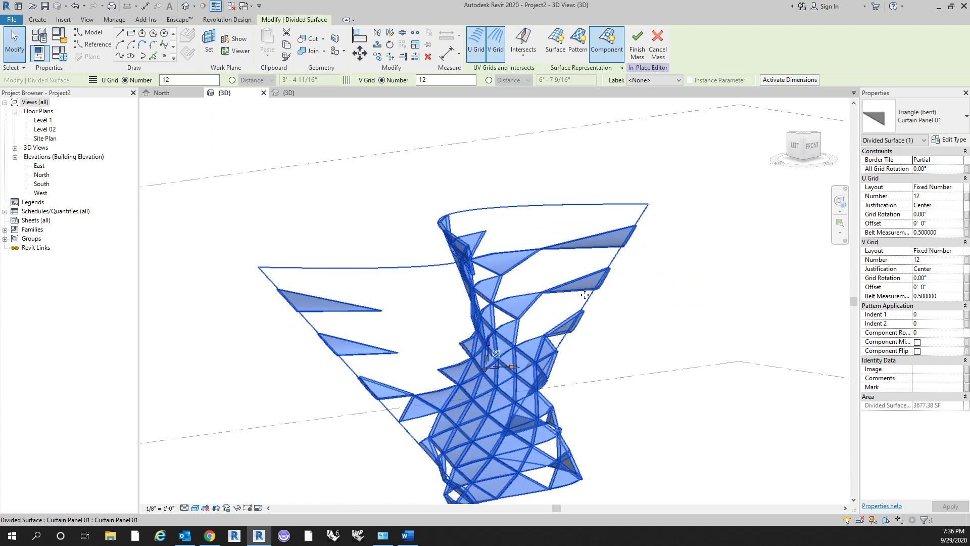
scroll(585, 295, "down", 2)
middle_click_drag(693, 325, 667, 396, "shift")
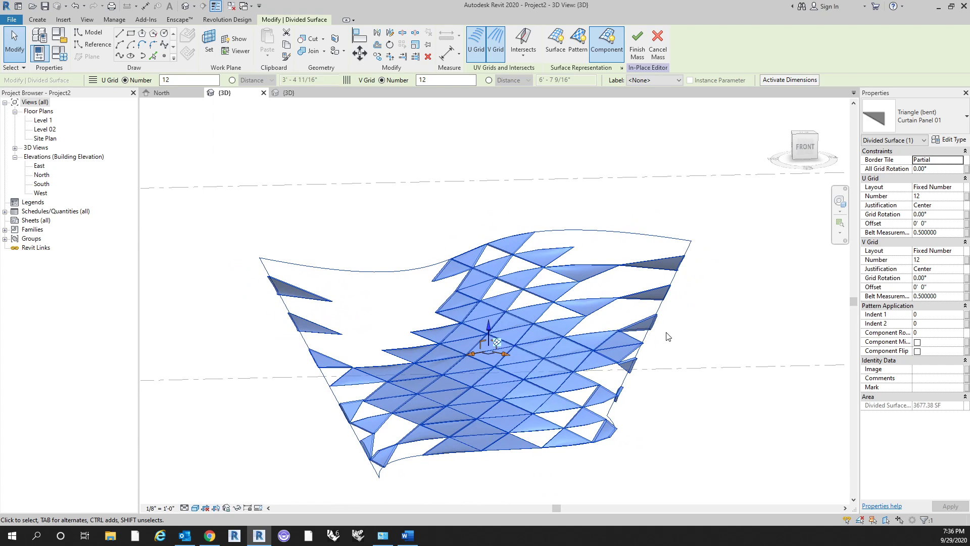
Review the panel's type properties, set the divided surface's U Grid and V Grid numbers to 6, and accept the warnings
left_click(950, 140)
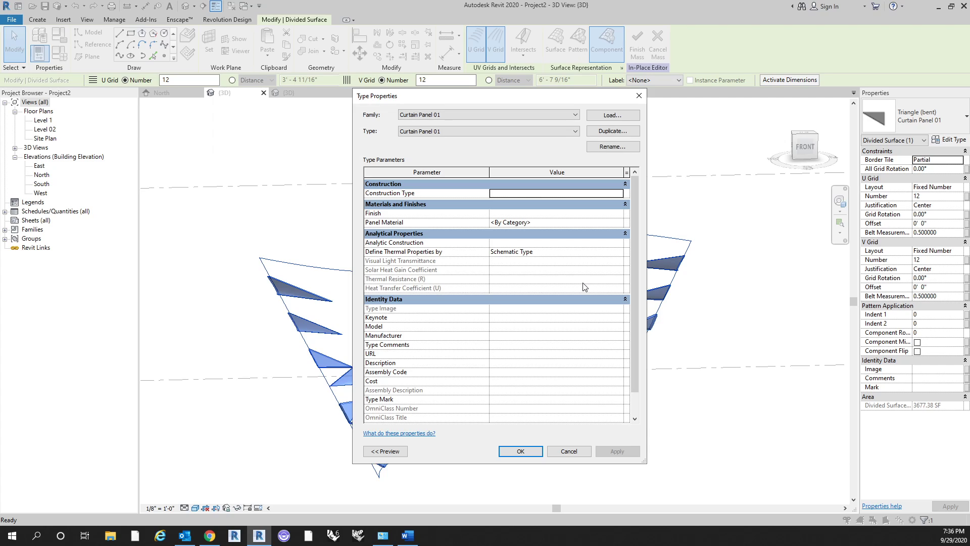
left_click(520, 451)
left_click(937, 196)
type("6")
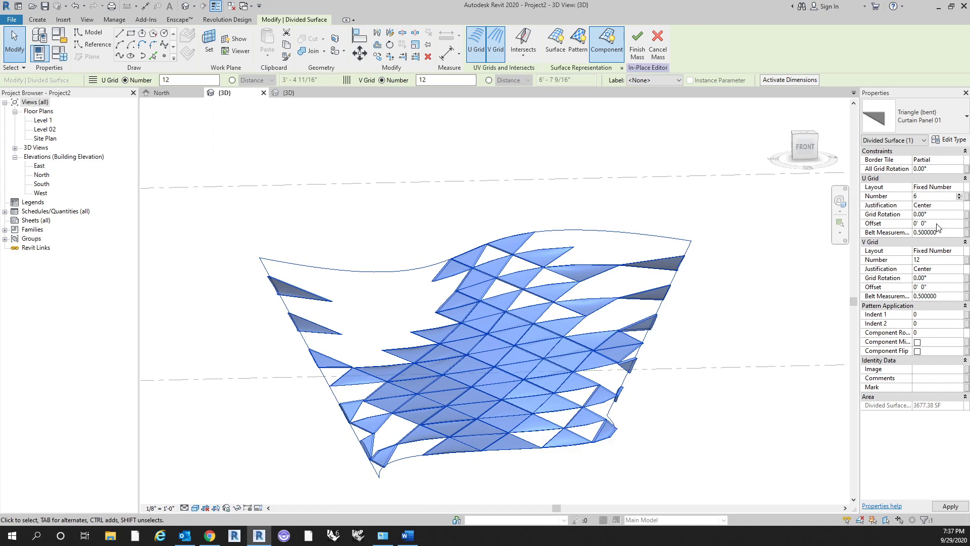
left_click(936, 260)
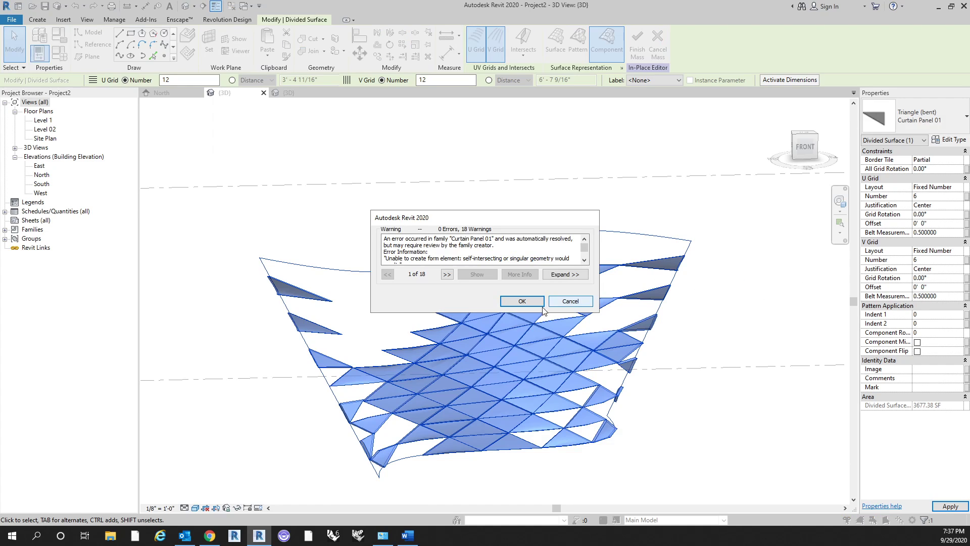
left_click(523, 301)
left_click(725, 331)
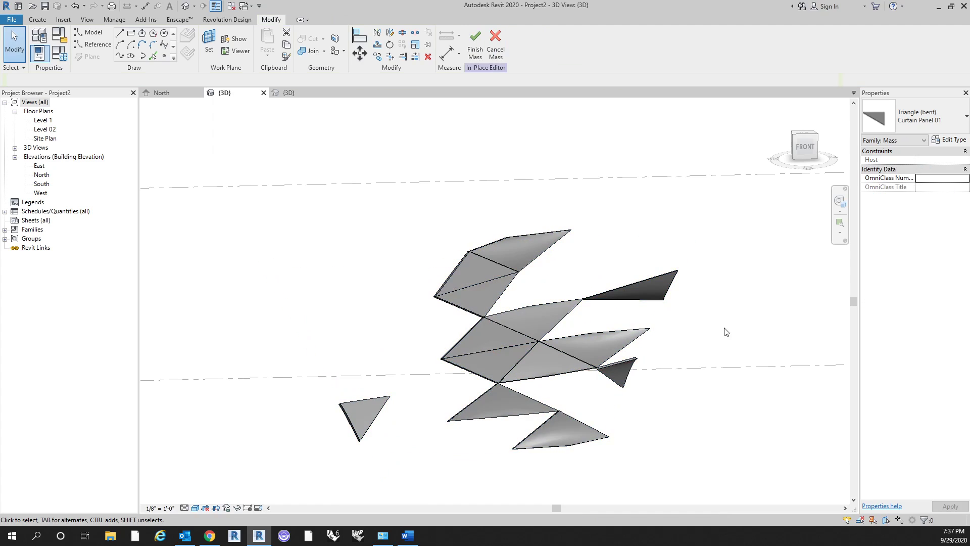
Examine the larger panels on the surface from several sides and finish the in-place mass edit
middle_click_drag(726, 332, 626, 353, "shift")
left_click(612, 289)
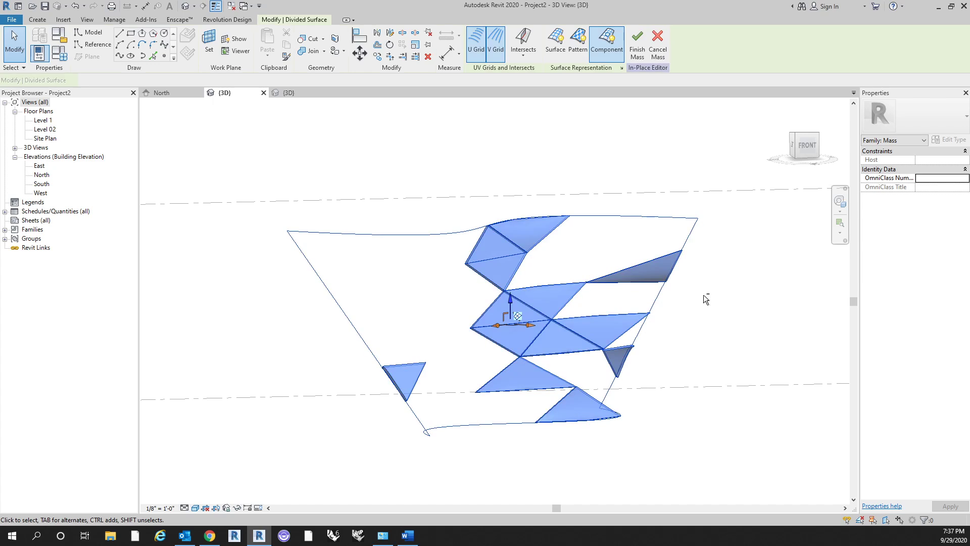
middle_click_drag(703, 295, 779, 190, "shift")
middle_click_drag(732, 233, 704, 252, "shift")
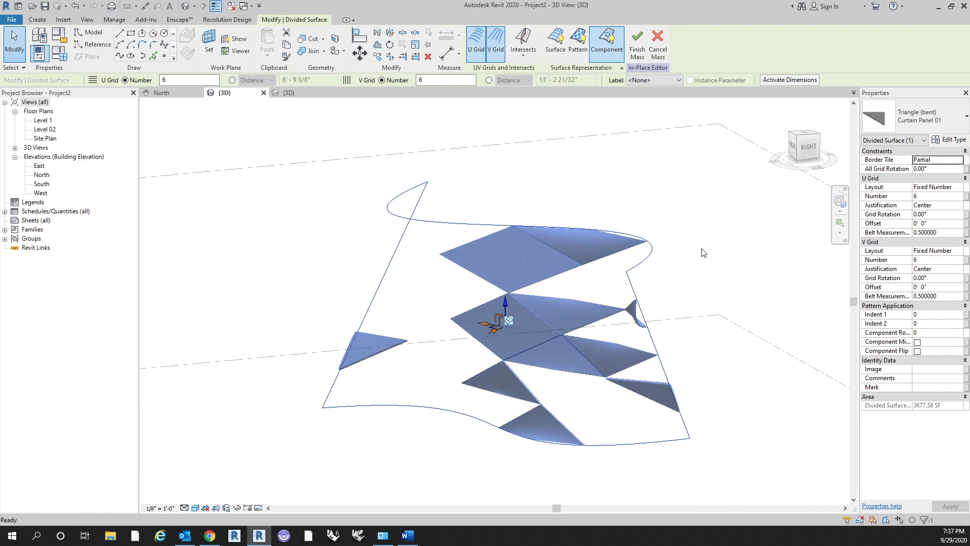
left_click(702, 253)
middle_click_drag(614, 265, 503, 154, "shift")
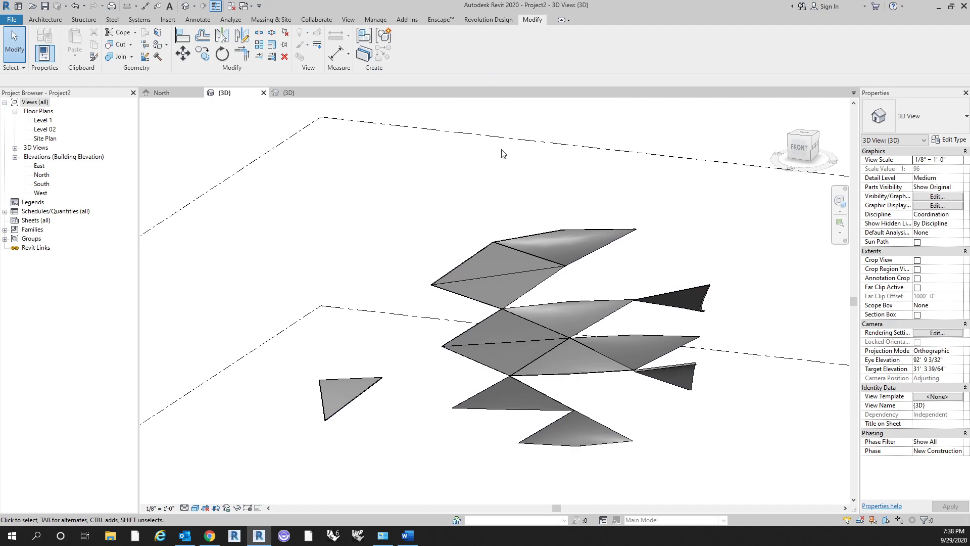
Return to the Curtain Panel 01 family and delete the solid triangular panel form
left_click(304, 96)
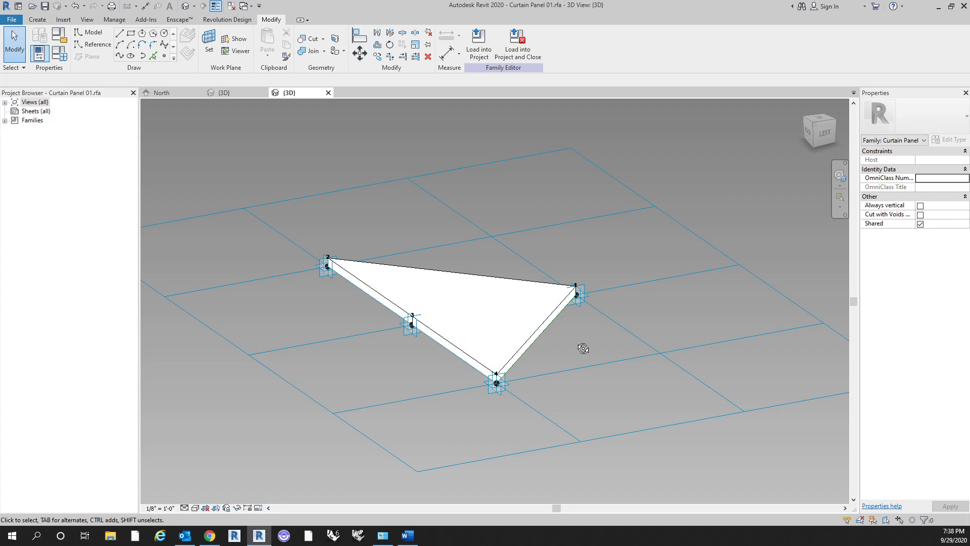
middle_click_drag(583, 348, 547, 346, "shift")
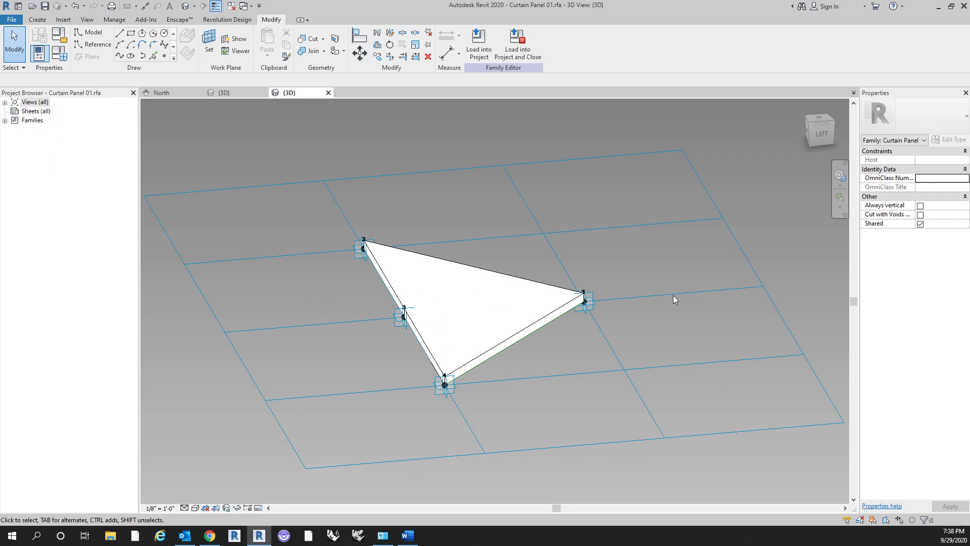
scroll(626, 356, "down", 3)
middle_click_drag(640, 369, 515, 317, "shift")
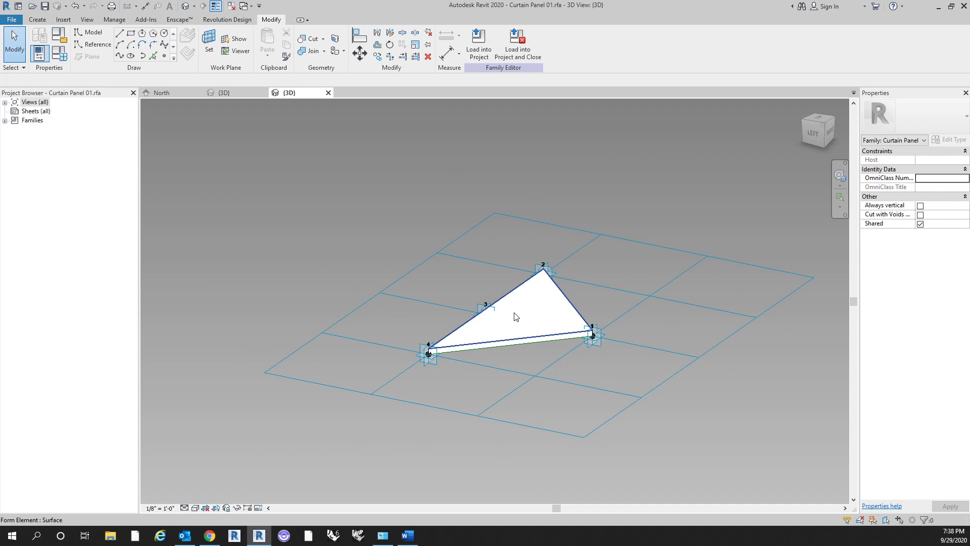
left_click(538, 303)
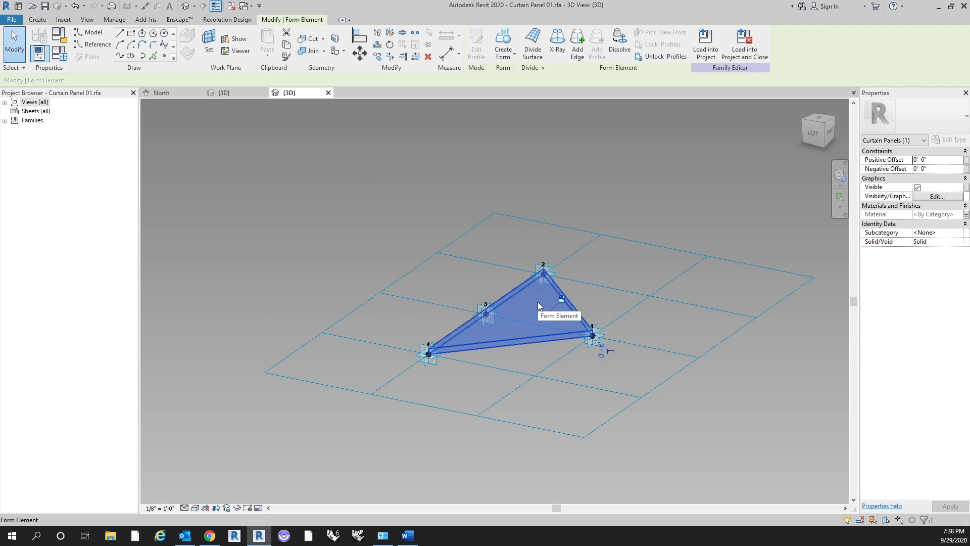
key("Delete")
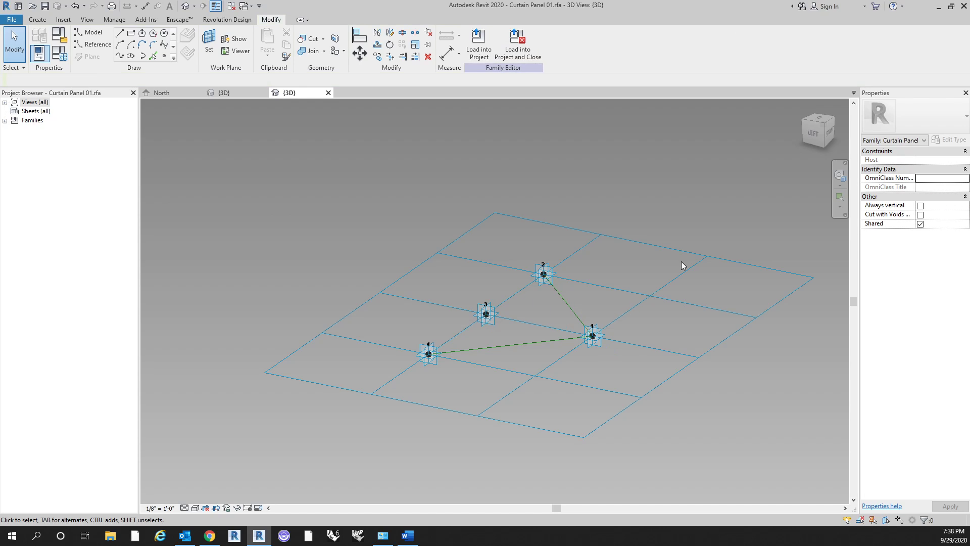
Change the family's tile pattern grid to Triangle (flat)
scroll(726, 220, "down", 3)
left_click(711, 247)
scroll(726, 226, "up", 4)
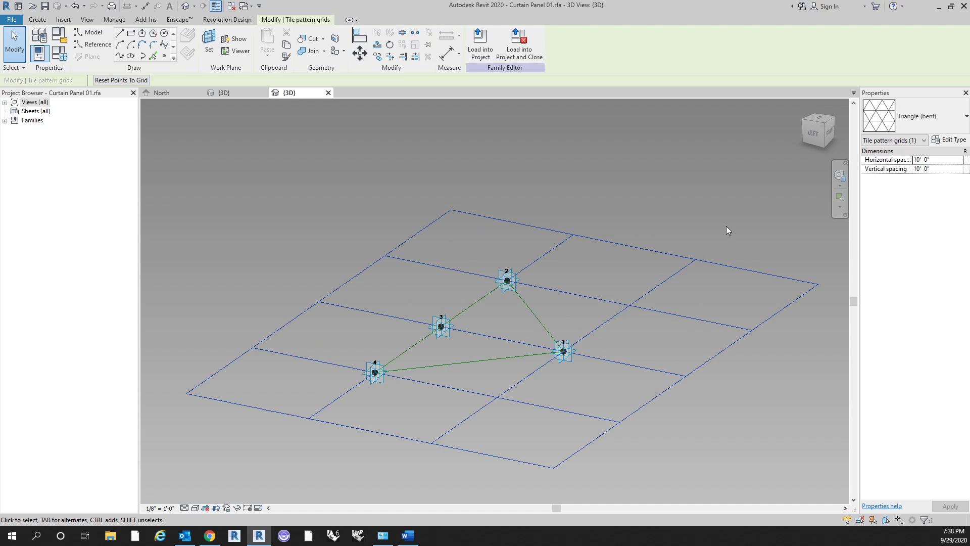
left_click(932, 126)
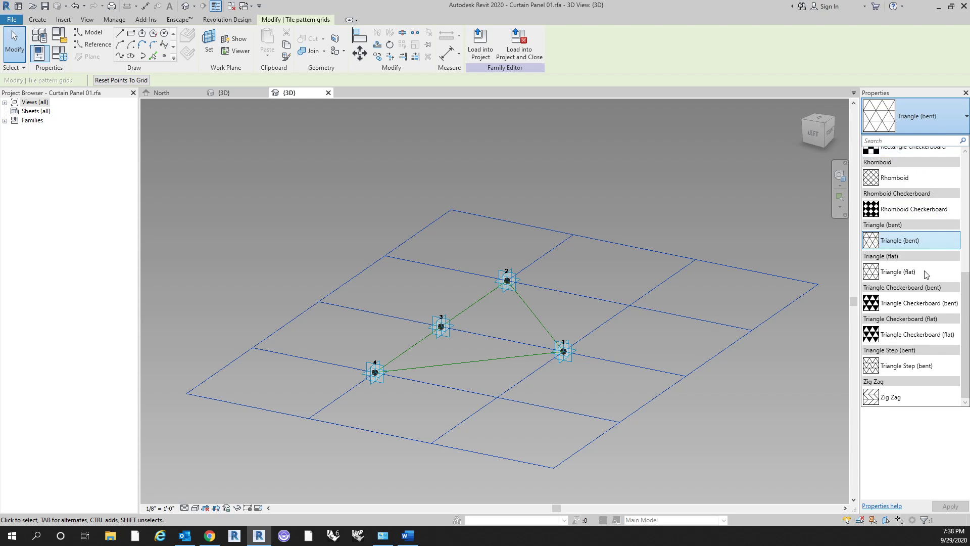
left_click(623, 220)
left_click(618, 202)
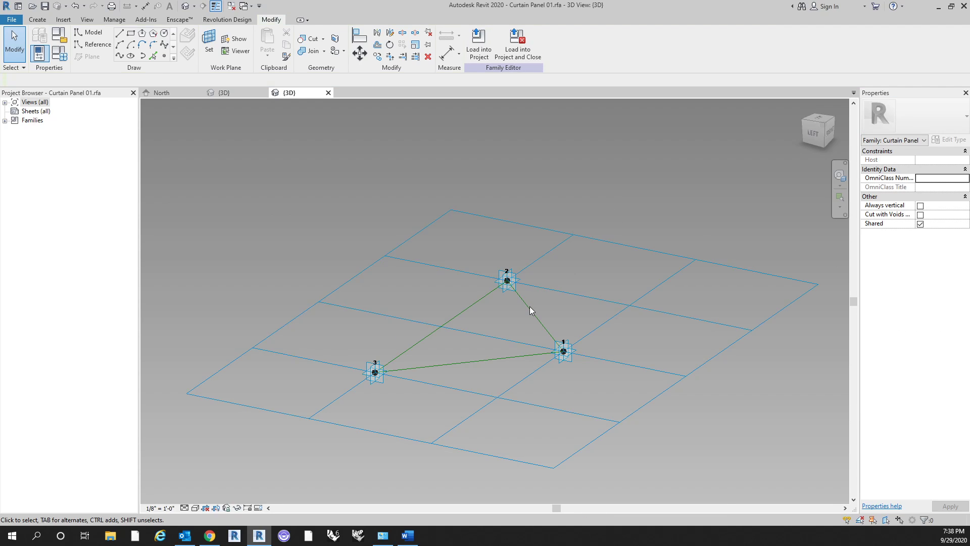
Create a solid form from the triangle's three reference lines and set its thickness to 0' 6"
left_click(540, 302)
left_click(477, 39)
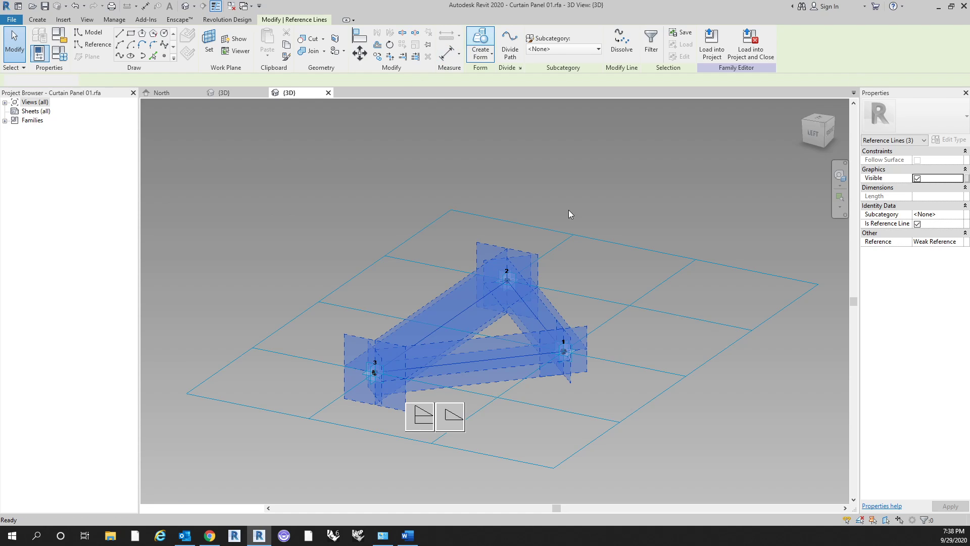
left_click(421, 417)
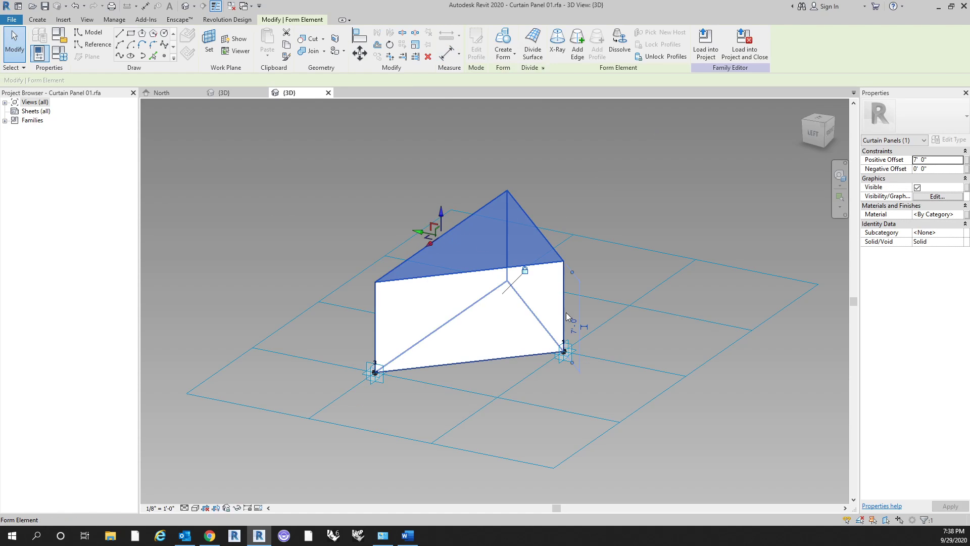
key("Return")
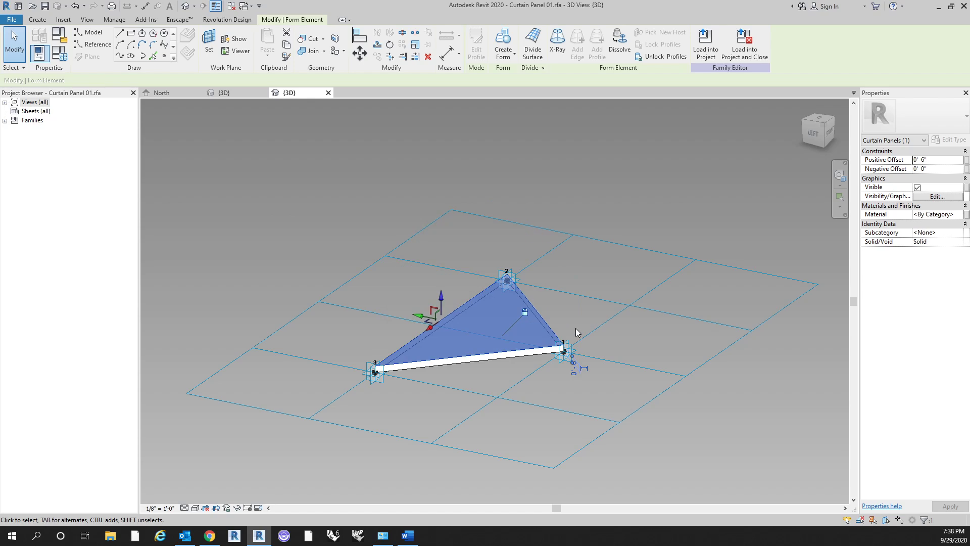
left_click(603, 278)
Associate the new panel form's material with the Panel Material family parameter
left_click(544, 326)
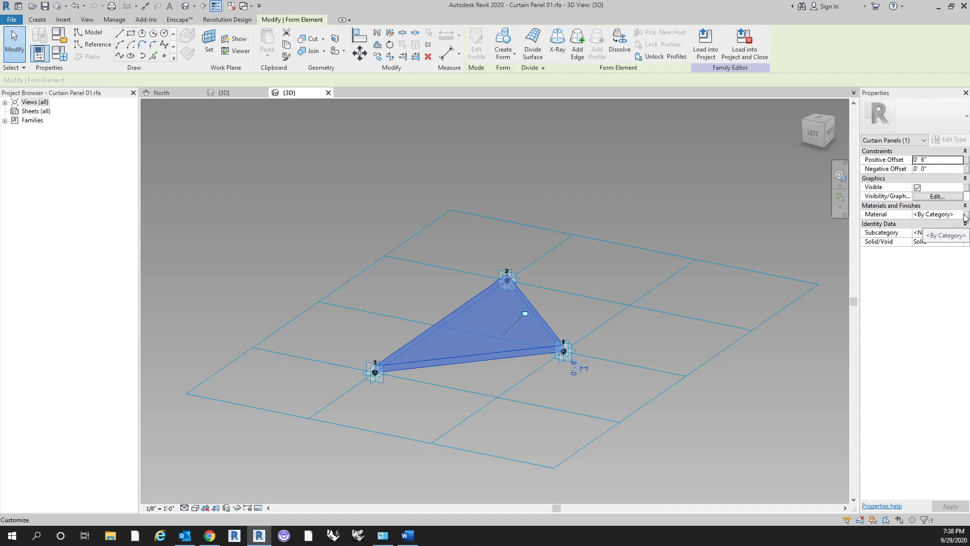
left_click(965, 215)
left_click(541, 210)
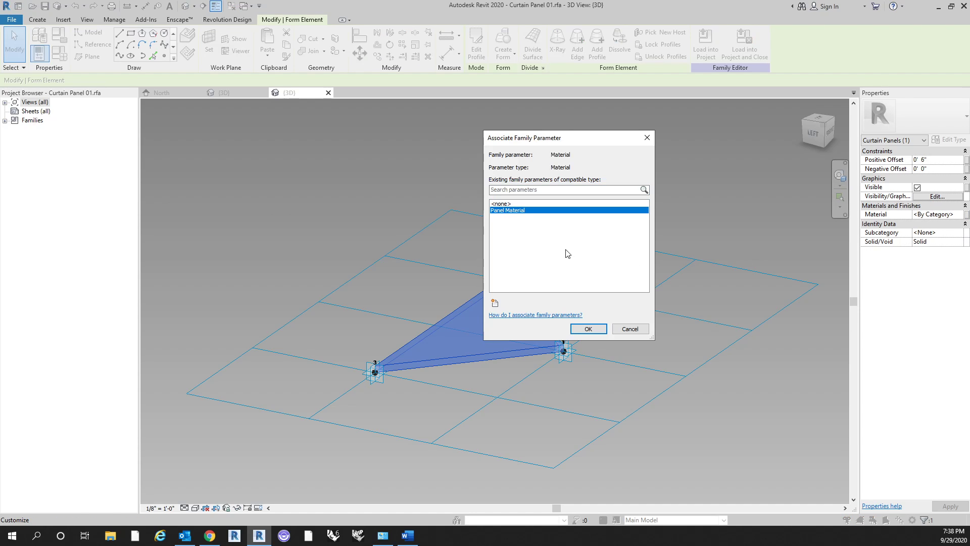
left_click(588, 329)
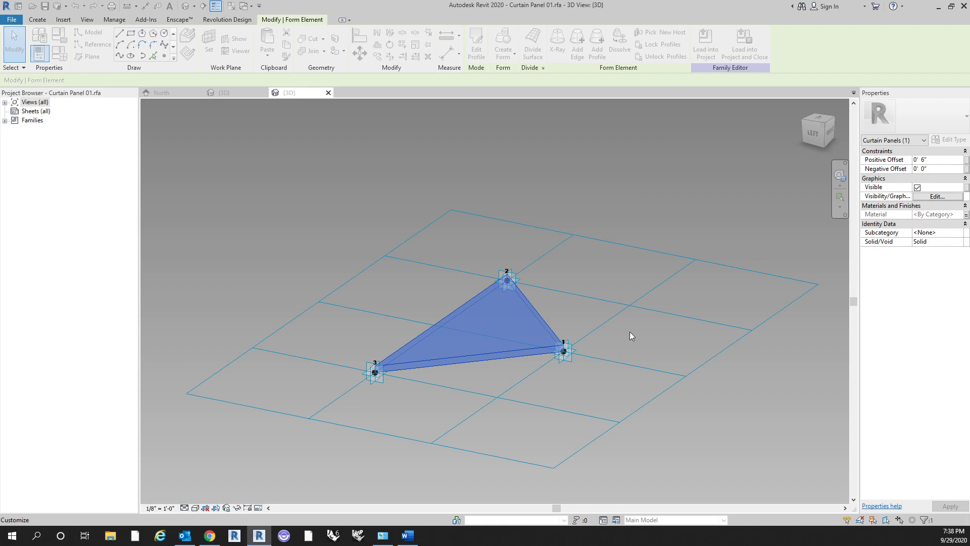
left_click(695, 215)
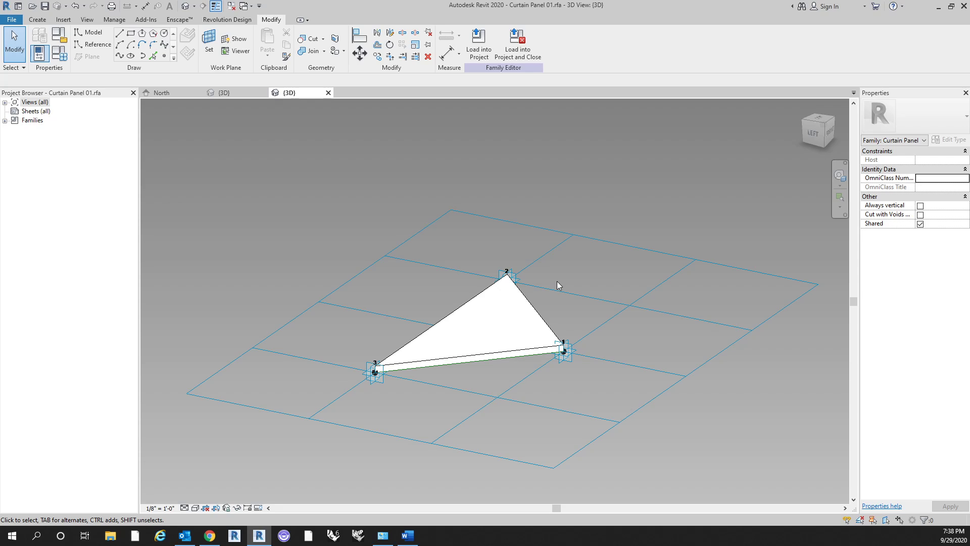
Load the revised panel family into the project, overwriting the existing version
left_click(481, 48)
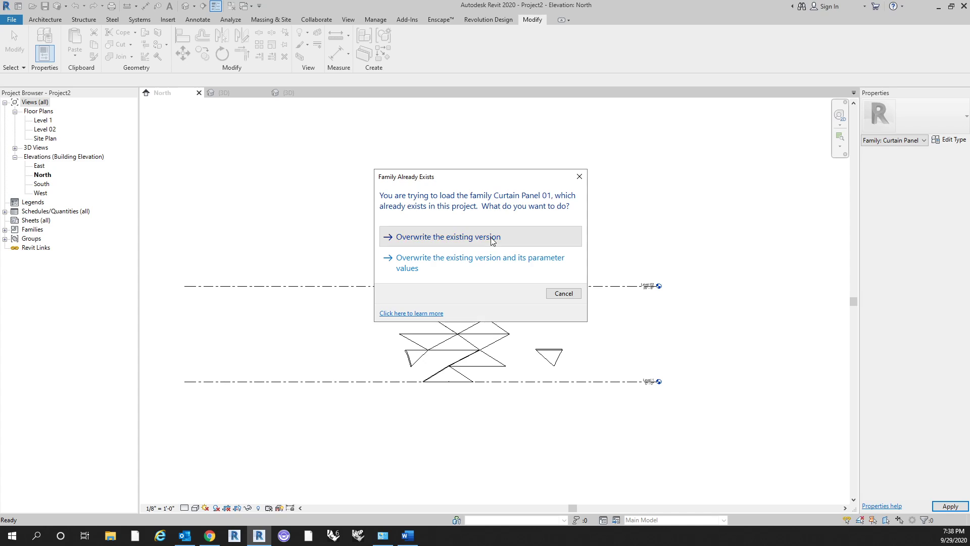
left_click(493, 239)
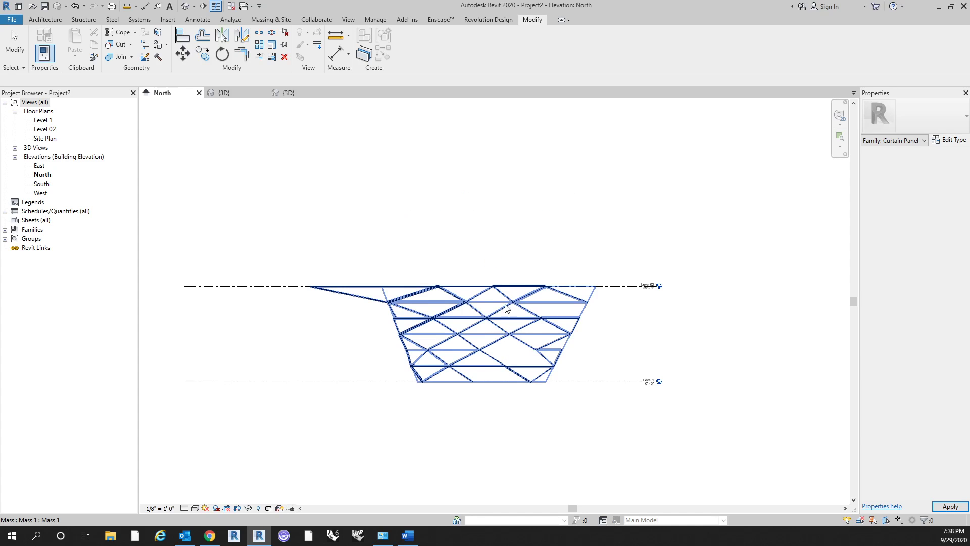
middle_click_drag(541, 231, 525, 309)
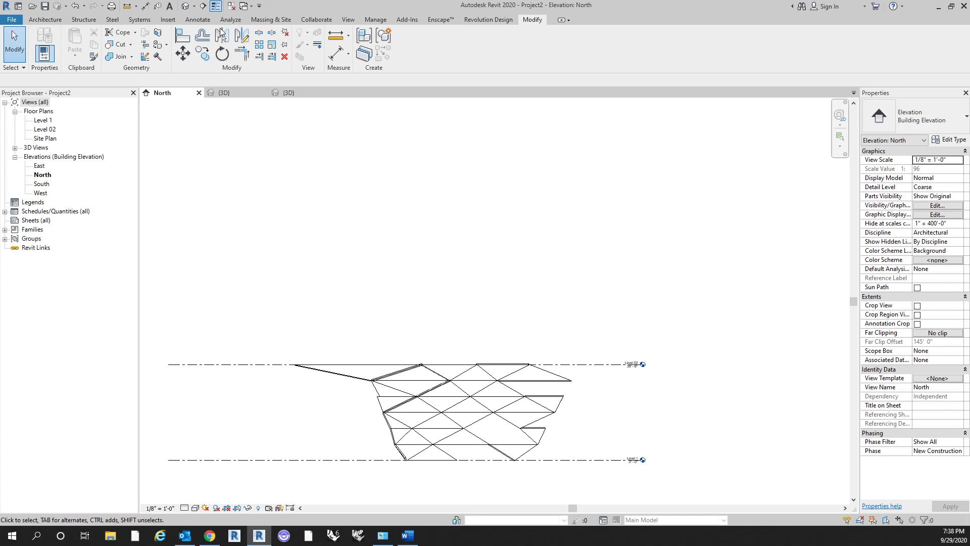
Show the project in the 3D view and select the panelled mass
left_click(182, 7)
middle_click_drag(472, 294, 598, 279, "shift")
left_click(487, 300)
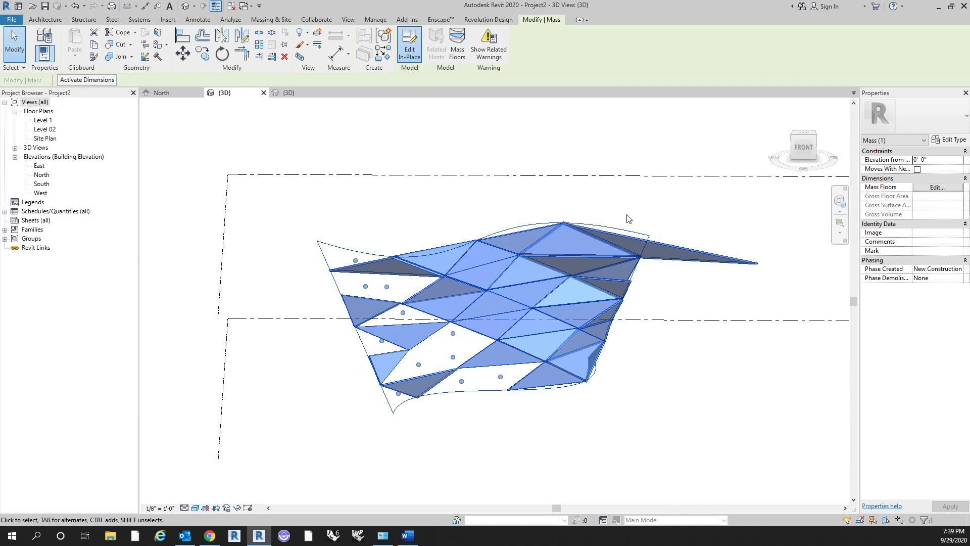
Reset the divided surface to the plain Triangle (flat) pattern and reapply the Curtain Panel 01 component to it
left_click(677, 260)
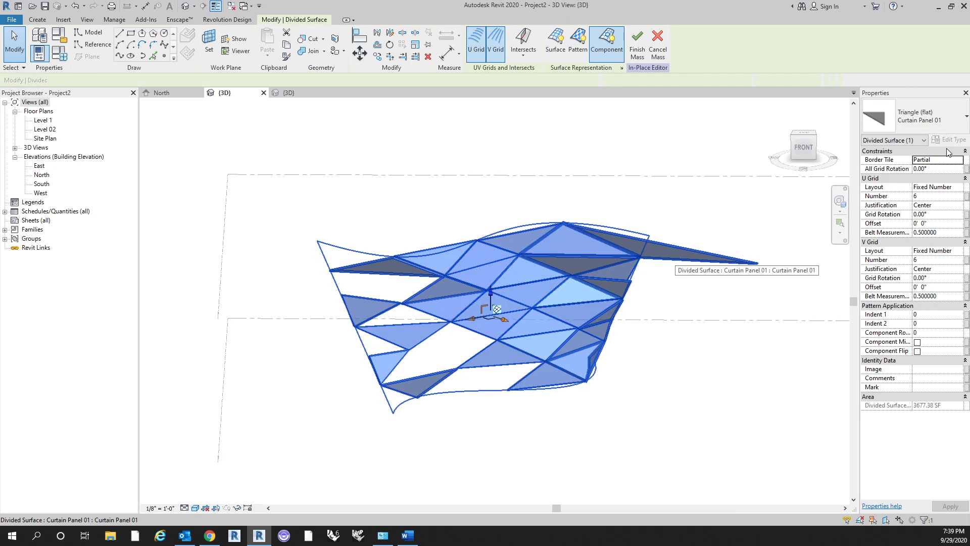
left_click(921, 120)
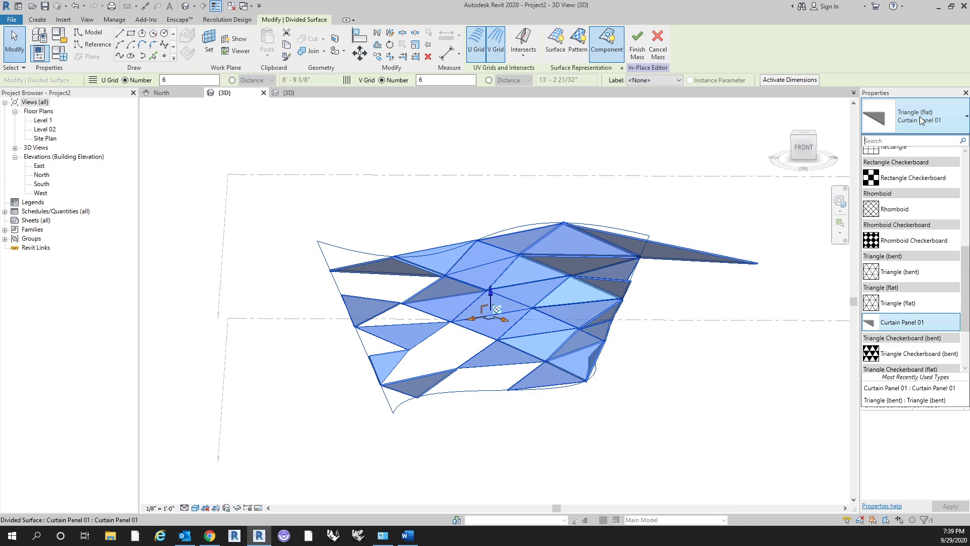
left_click(905, 303)
left_click(937, 122)
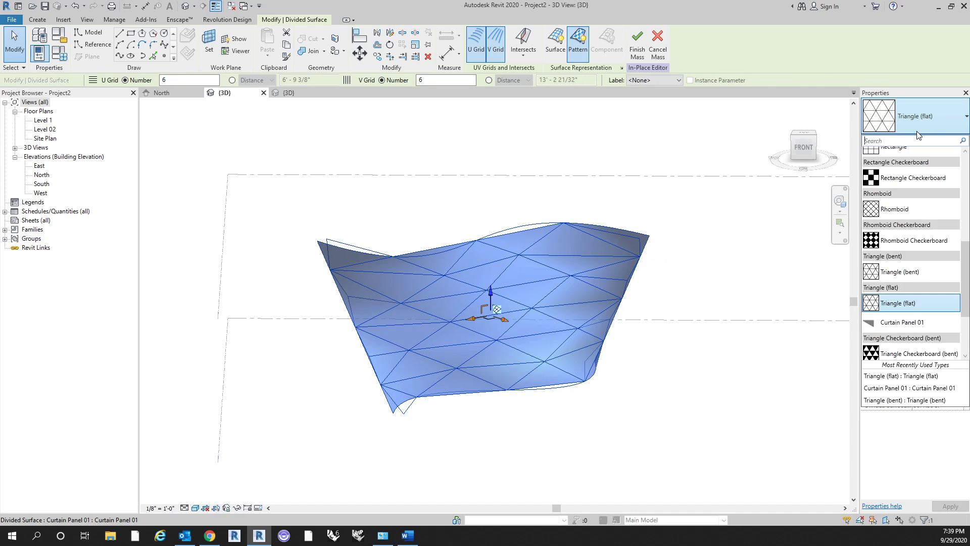
middle_click_drag(788, 227, 293, 253, "shift")
left_click(811, 145)
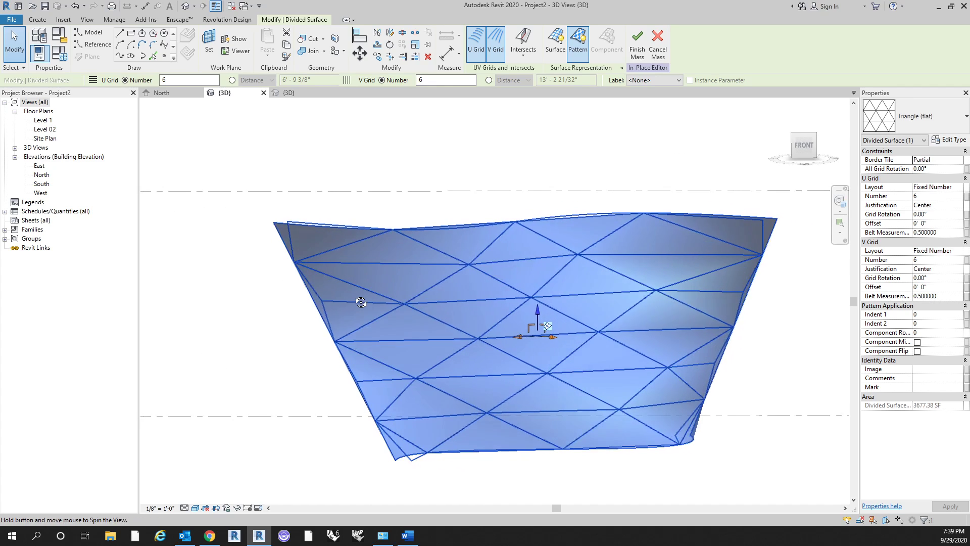
left_click(918, 123)
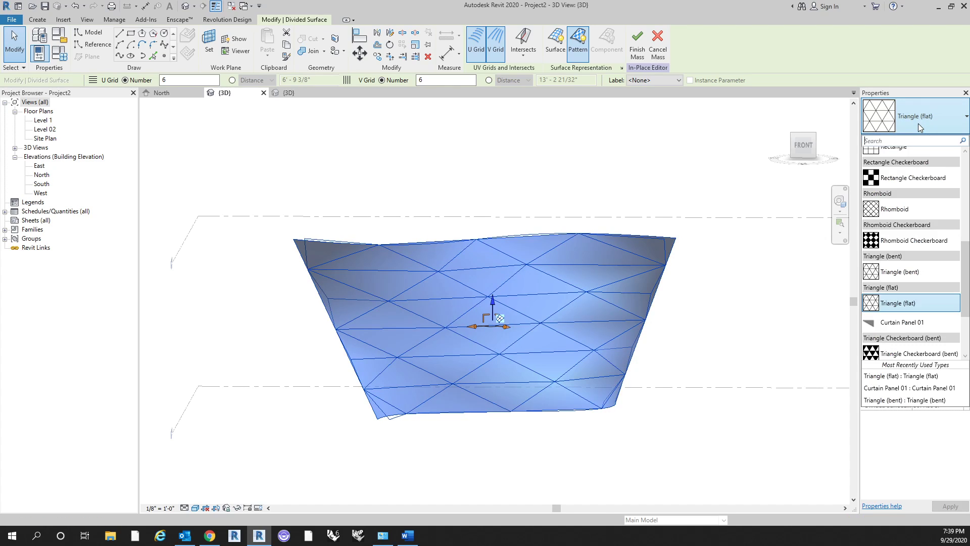
left_click(566, 162)
scroll(564, 161, "down", 1)
middle_click_drag(552, 164, 512, 190, "shift")
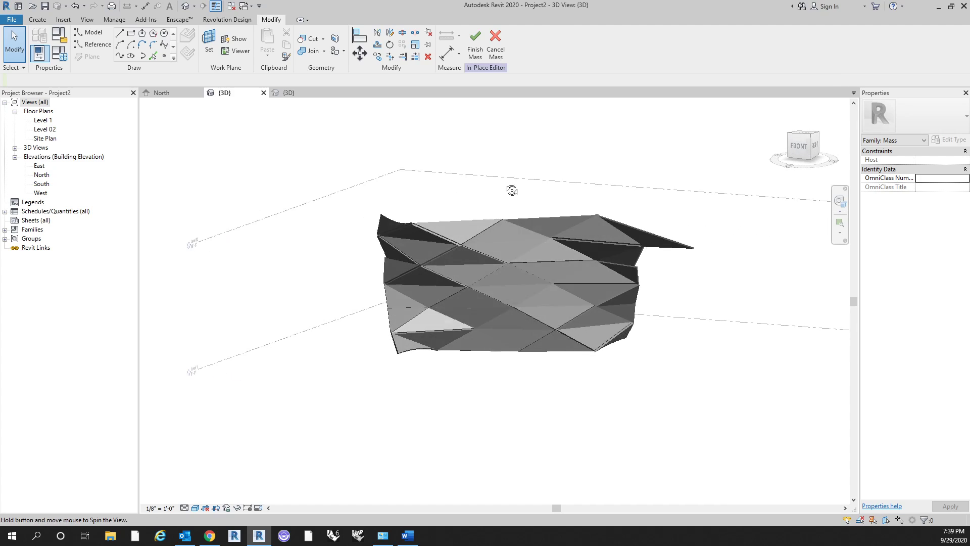
Delete the triangular panel that overhangs the upper right corner of the panelled surface
middle_click_drag(444, 362, 708, 224, "shift")
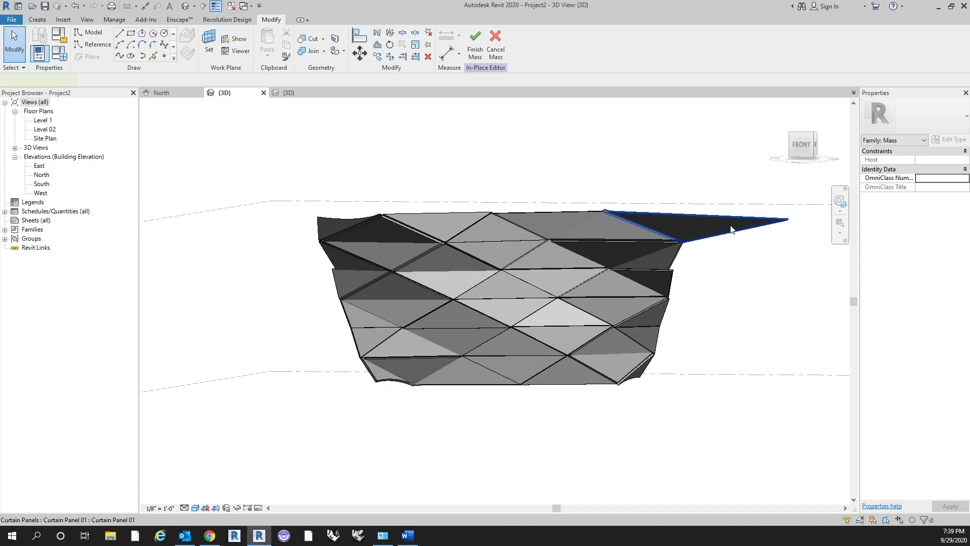
left_click(731, 229)
middle_click_drag(700, 340, 734, 273, "shift")
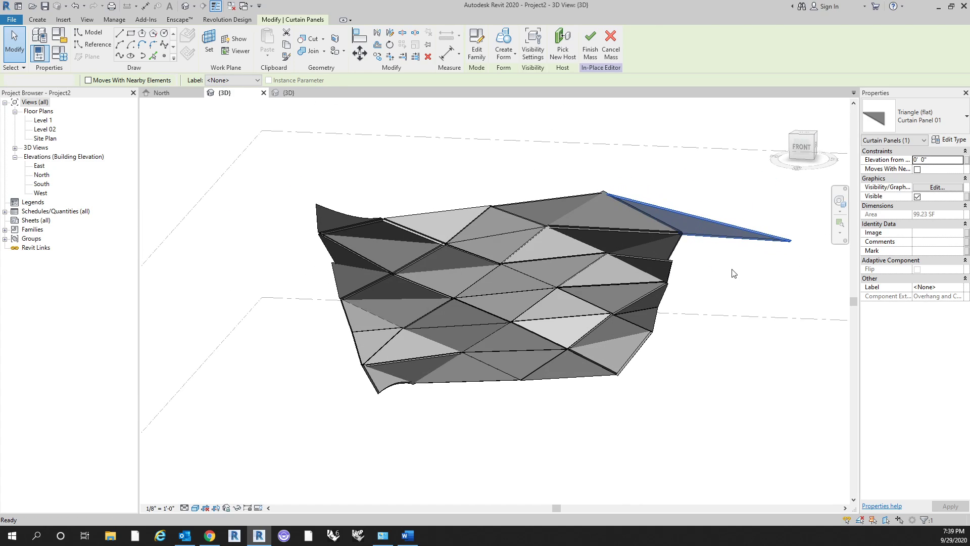
key("Delete")
Try deleting a single triangular panel from the middle of the panelled surface
middle_click_drag(746, 292, 647, 195, "shift")
left_click(663, 181)
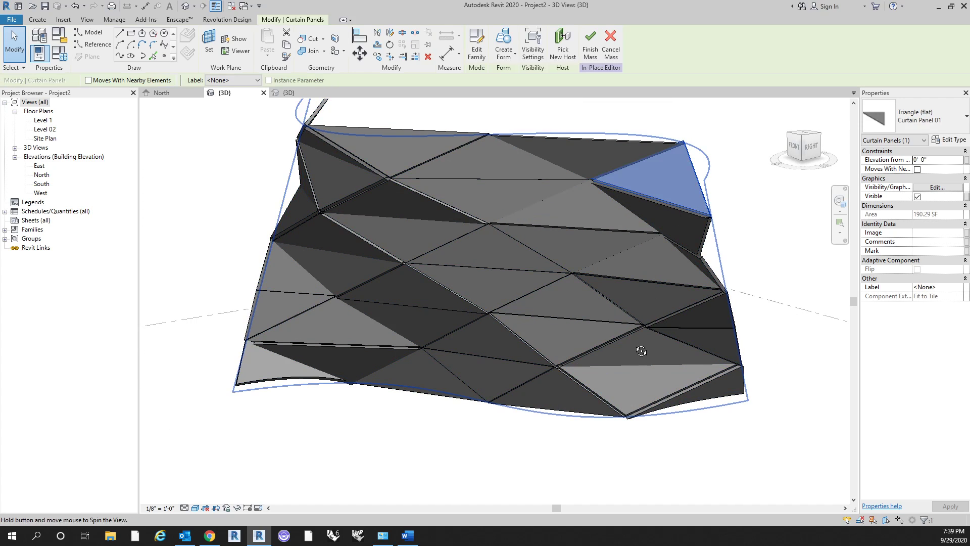
middle_click_drag(641, 348, 699, 306, "shift")
left_click(606, 248)
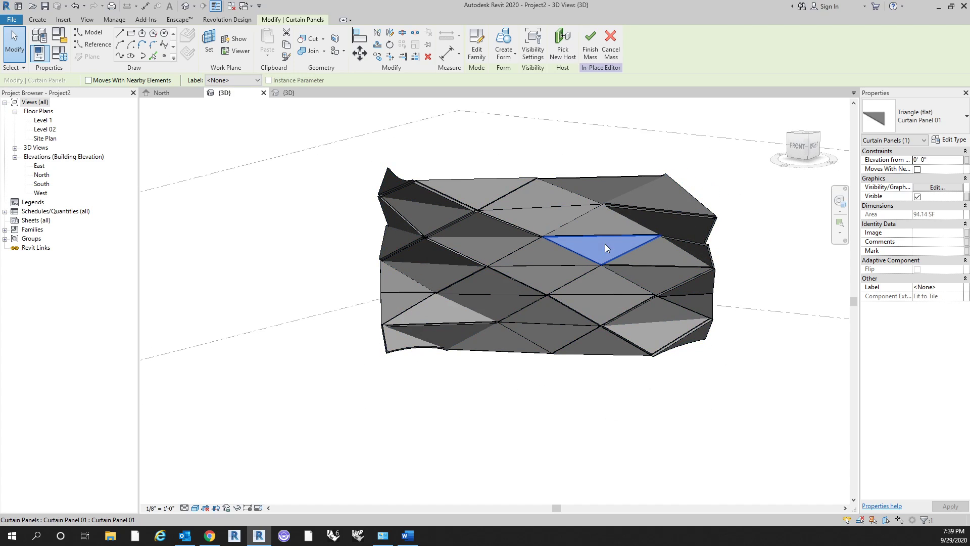
key("Delete")
middle_click_drag(657, 417, 685, 394, "shift")
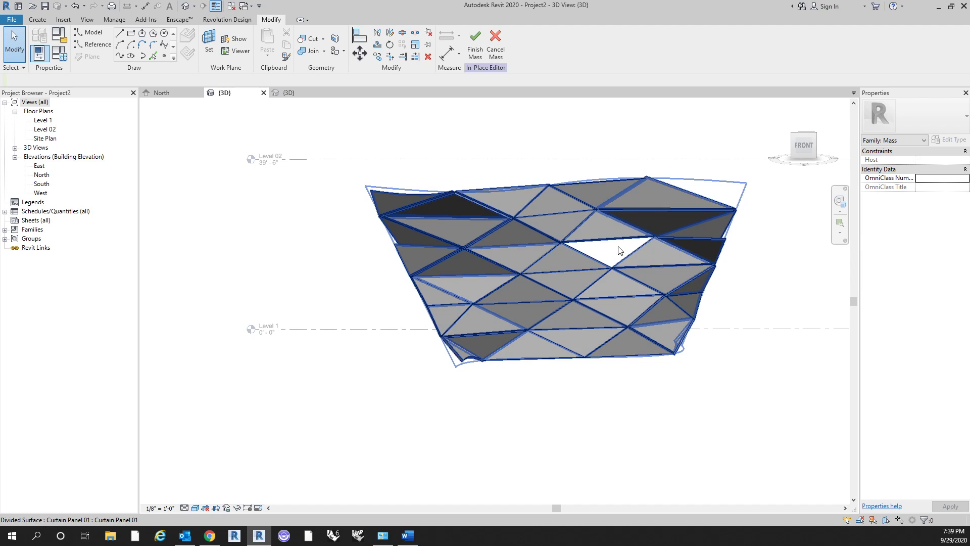
Draw a three-point model arc beside the panelled surface, about 39' 8" in radius, on the Reference Point placement plane
middle_click_drag(706, 300, 539, 267, "shift")
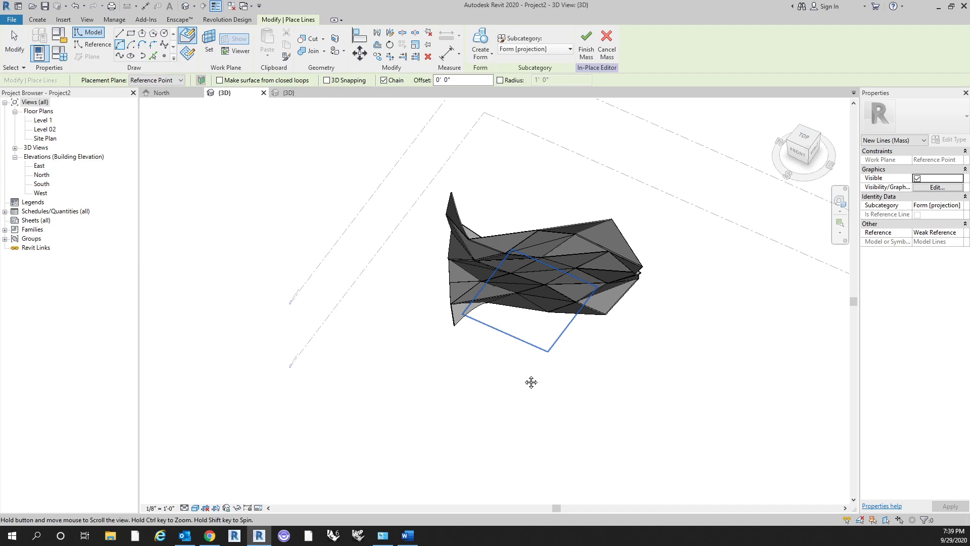
left_click(535, 340)
left_click(690, 314)
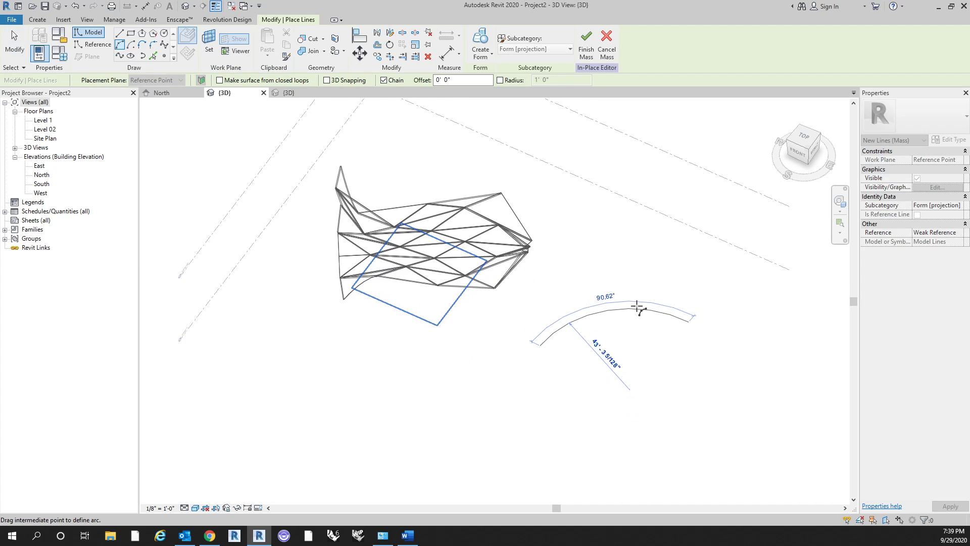
left_click(636, 299)
scroll(666, 321, "down", 2)
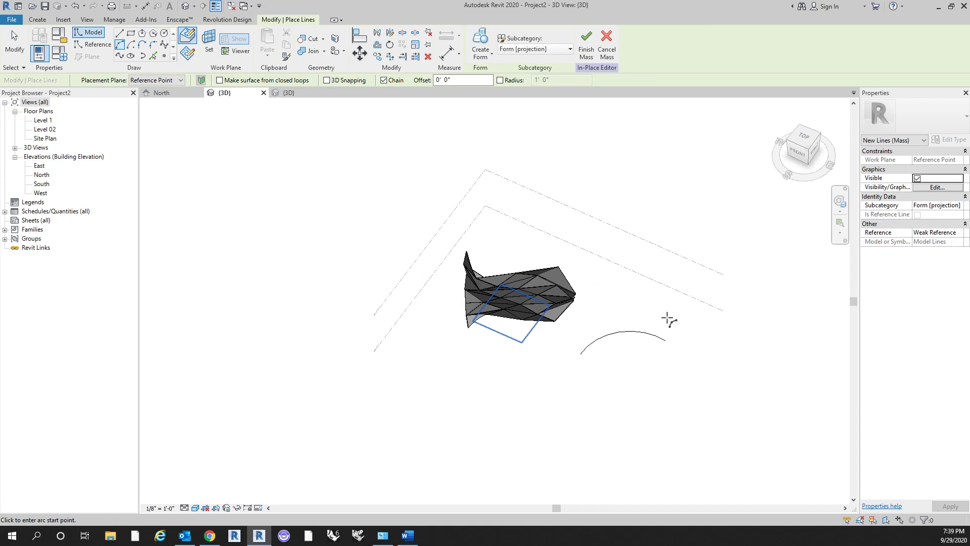
right_click(684, 252)
left_click(626, 409)
Draw a second three-point arc above the first one, on the Level 02 placement plane
middle_click_drag(688, 346, 700, 293, "shift")
scroll(689, 283, "up", 2)
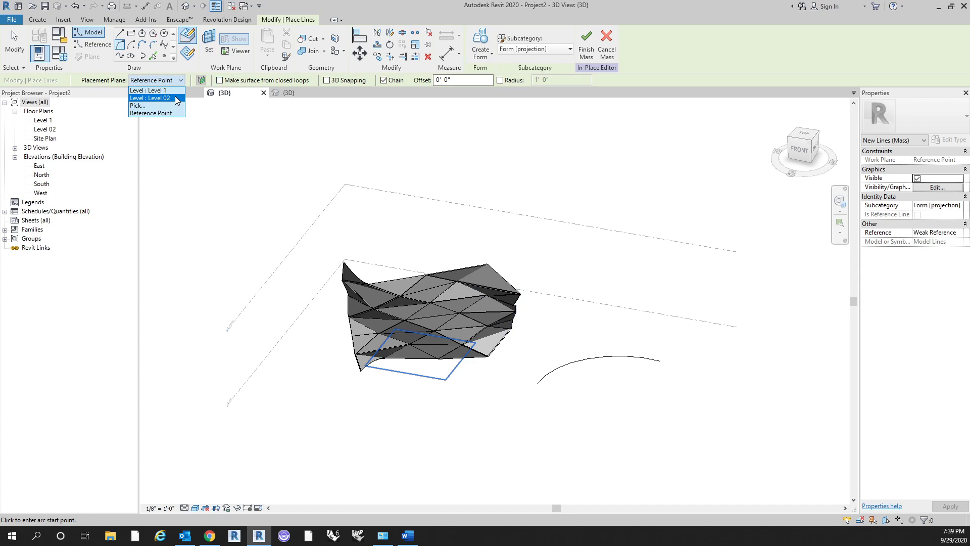
left_click(175, 97)
right_click(727, 448)
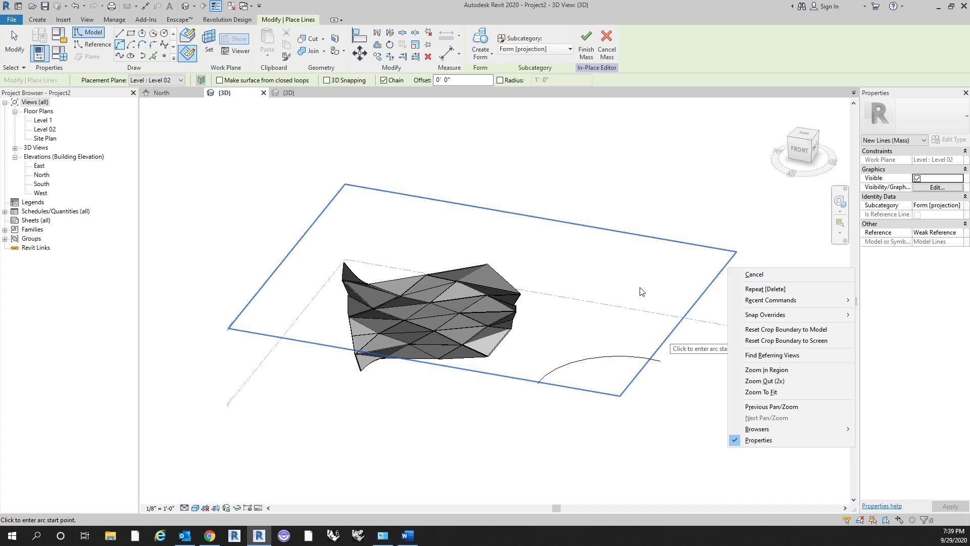
left_click(642, 292)
left_click(576, 375)
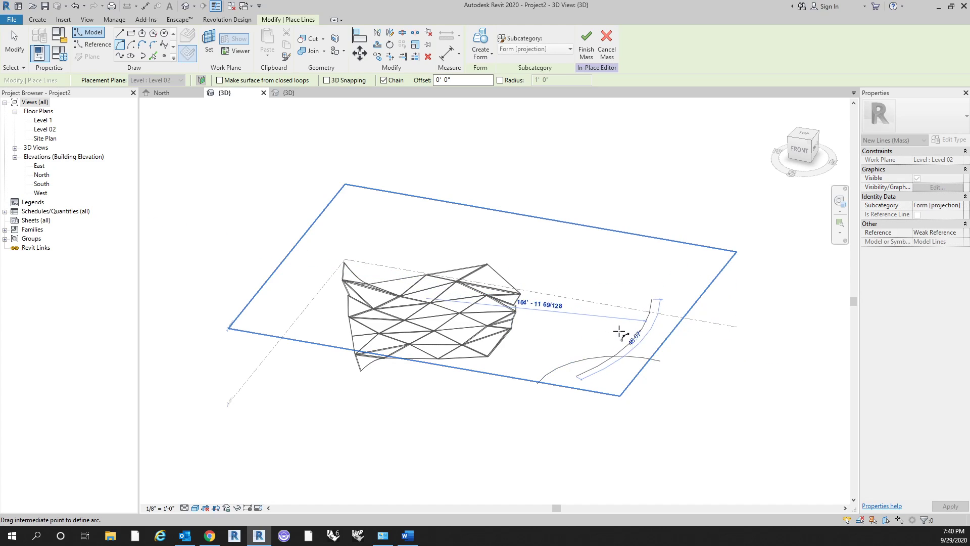
left_click(606, 326)
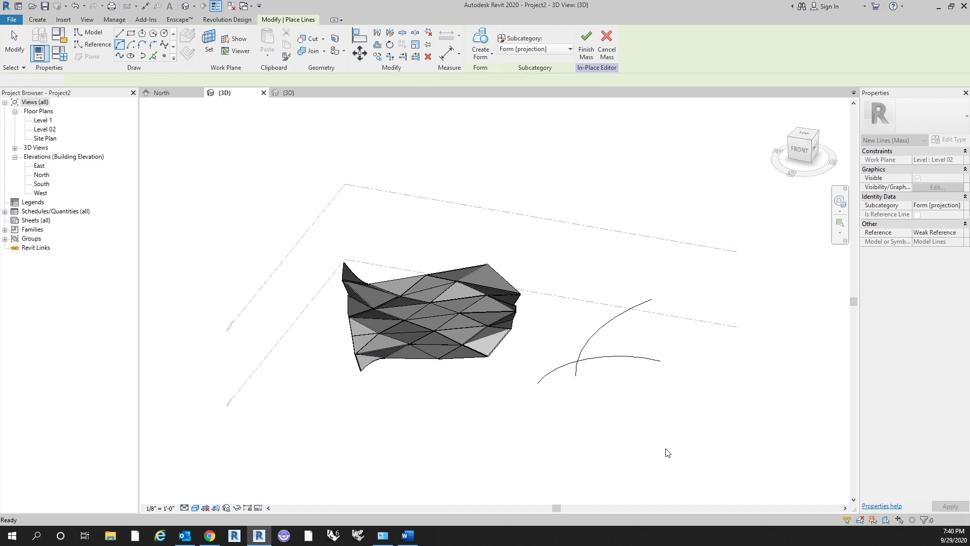
key("Escape")
key("Escape")
Create a lofted surface form between the lower arc and the Level 02 arc
middle_click_drag(660, 433, 649, 367, "shift")
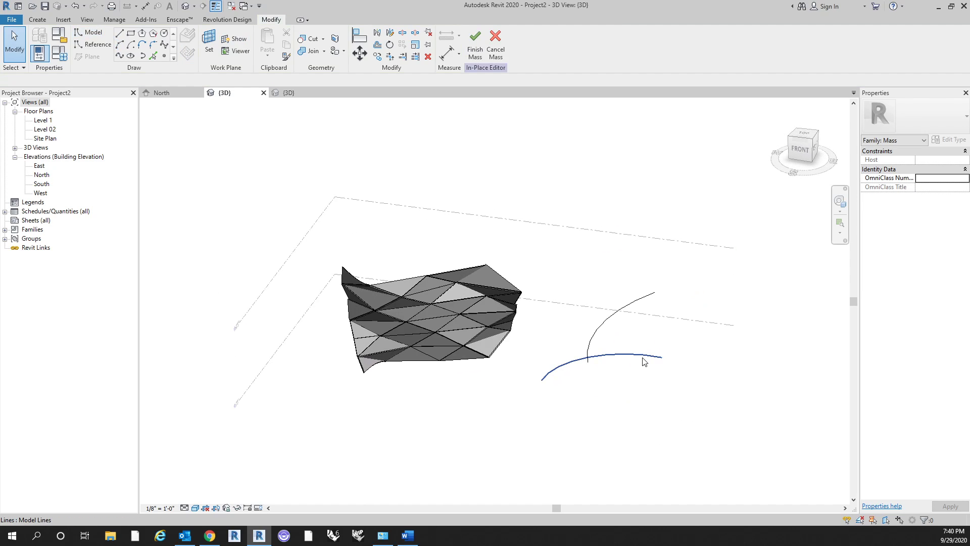
left_click(643, 362)
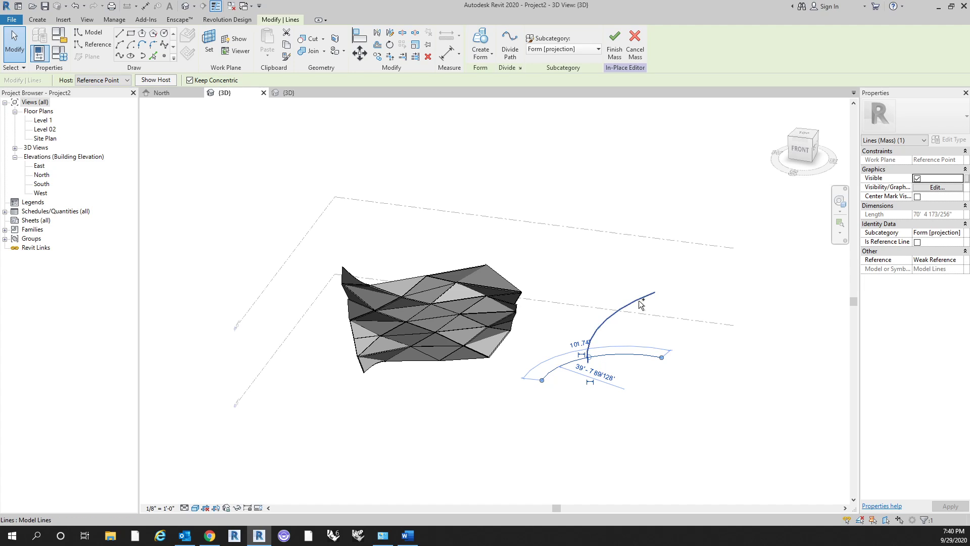
left_click(639, 299, "ctrl")
middle_click_drag(688, 280, 743, 445, "shift")
middle_click_drag(665, 443, 680, 412, "shift")
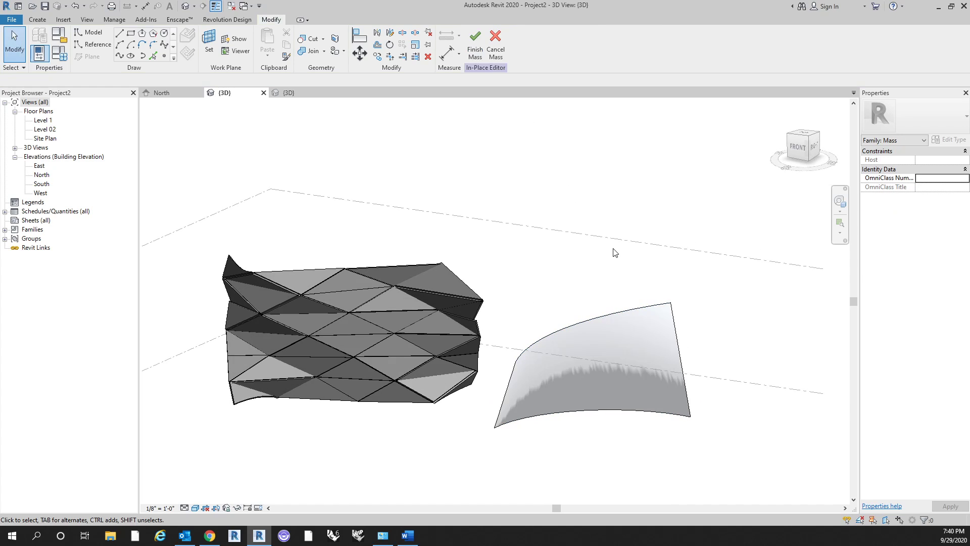
middle_click_drag(613, 253, 645, 347, "shift")
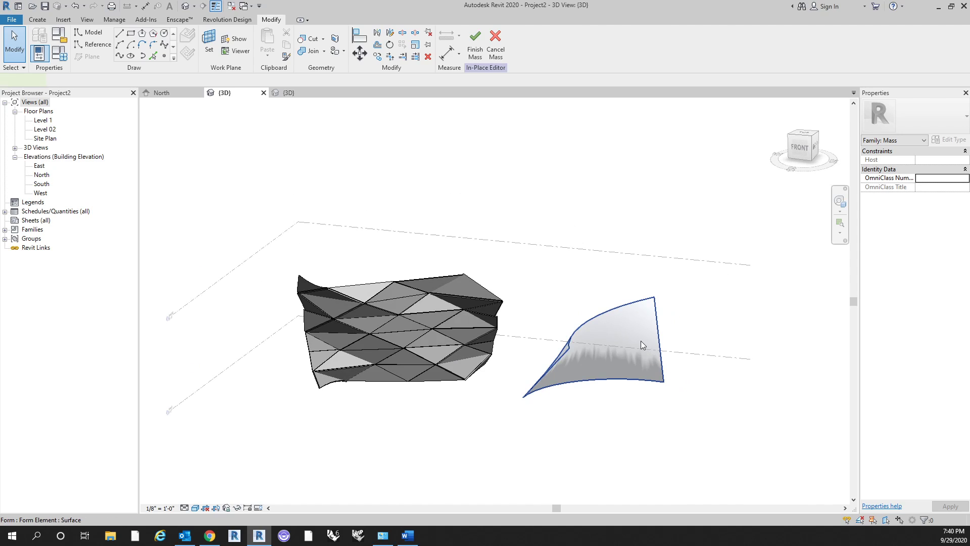
Divide the new curved surface and set both its U and V grid numbers to 6
left_click(641, 341)
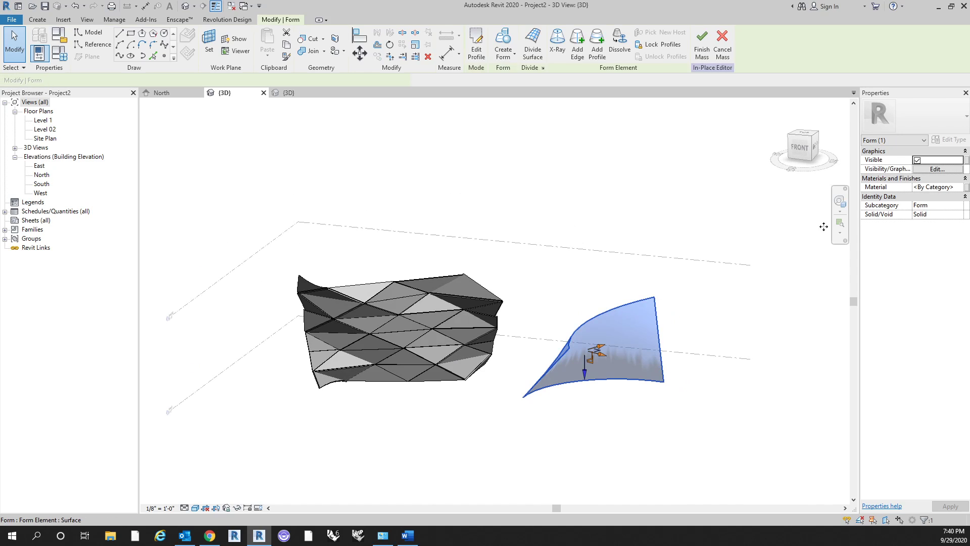
left_click(699, 304)
middle_click_drag(699, 303, 550, 377, "shift")
left_click(551, 373)
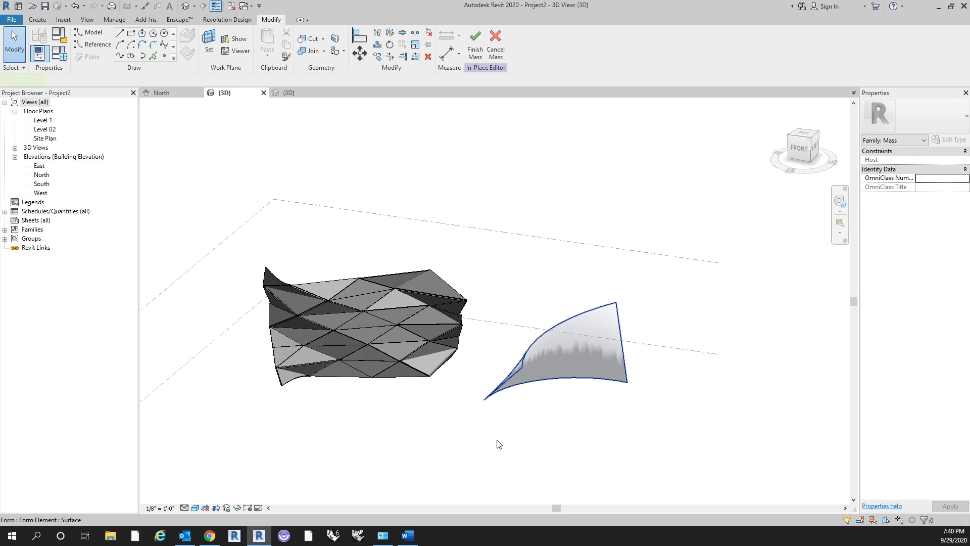
middle_click_drag(498, 441, 701, 390, "shift")
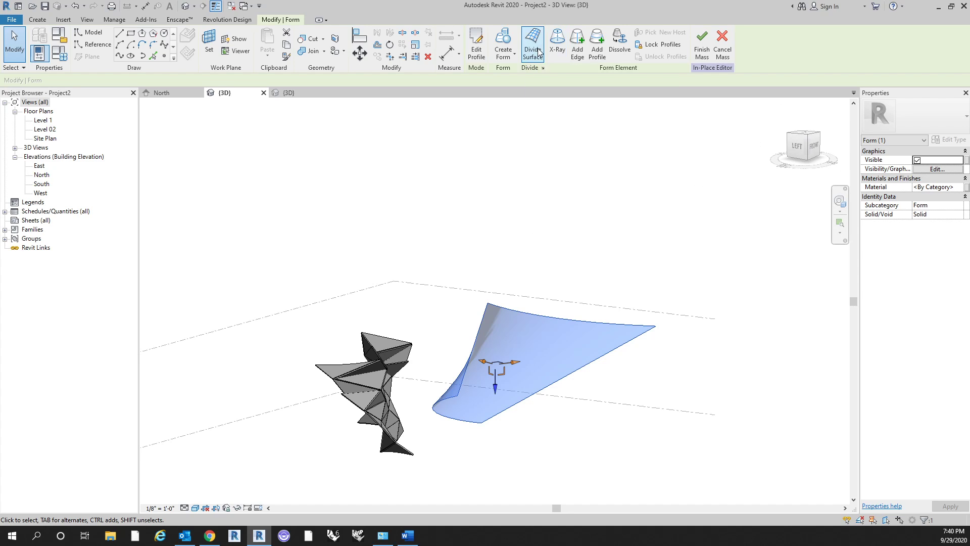
middle_click_drag(663, 219, 509, 280, "shift")
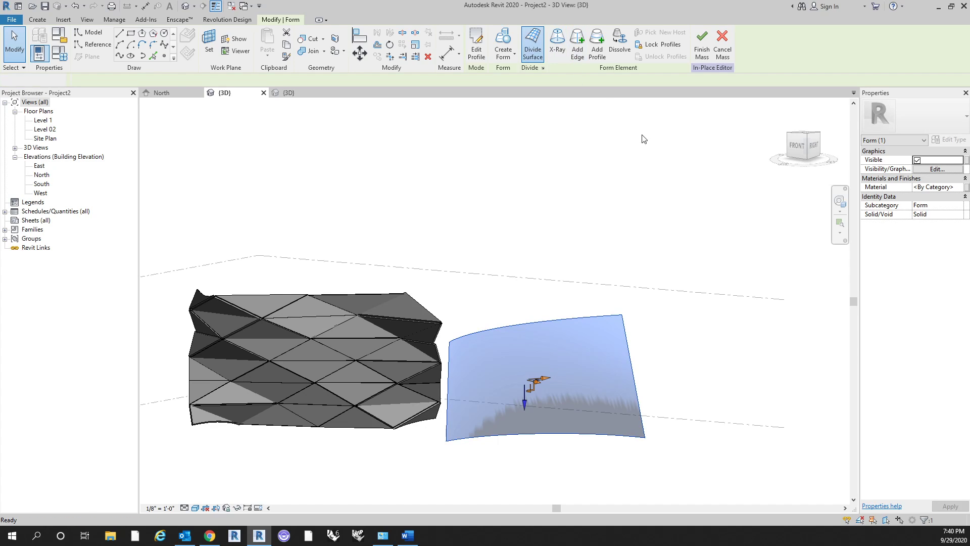
left_click(925, 120)
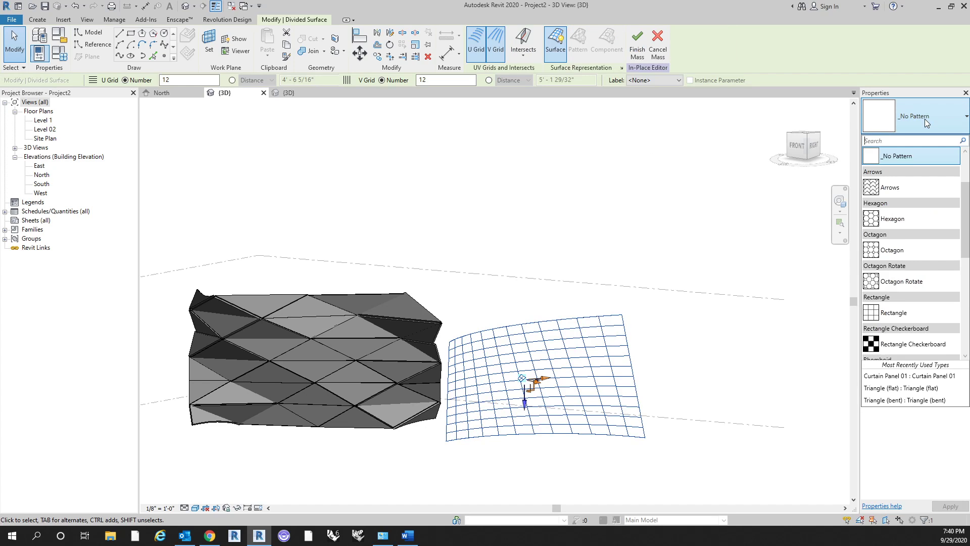
left_click(926, 121)
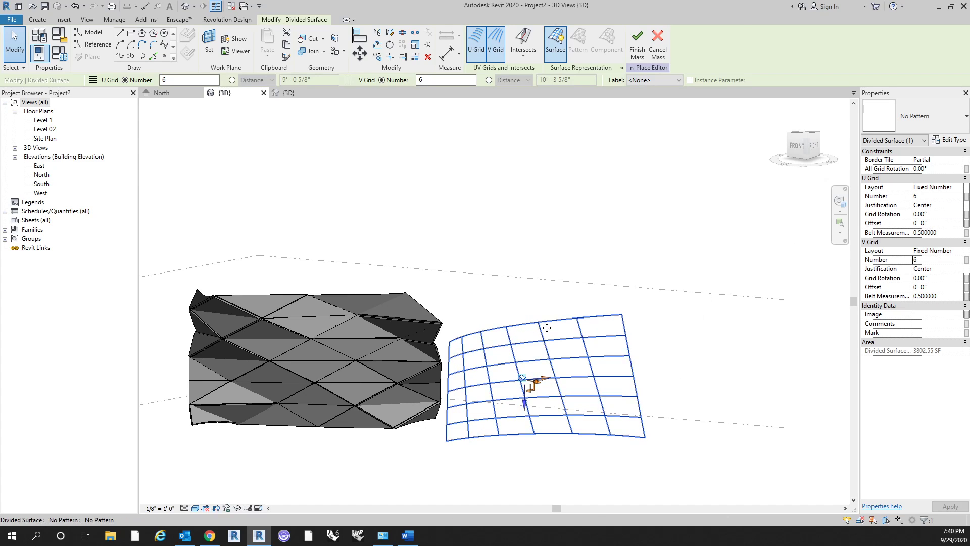
Apply the Curtain Panel 01 type of Triangle (flat) to the newly divided surface
left_click(930, 113)
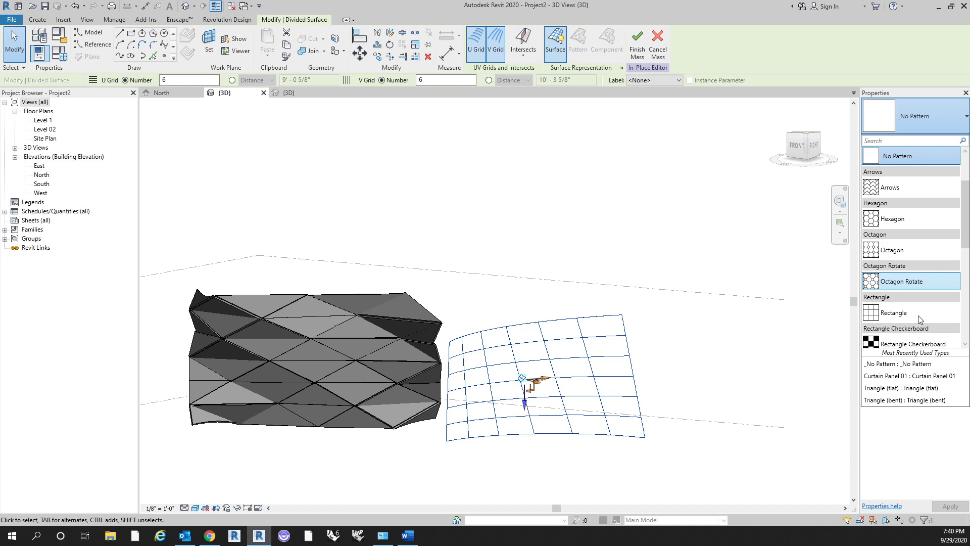
scroll(920, 316, "down", 6)
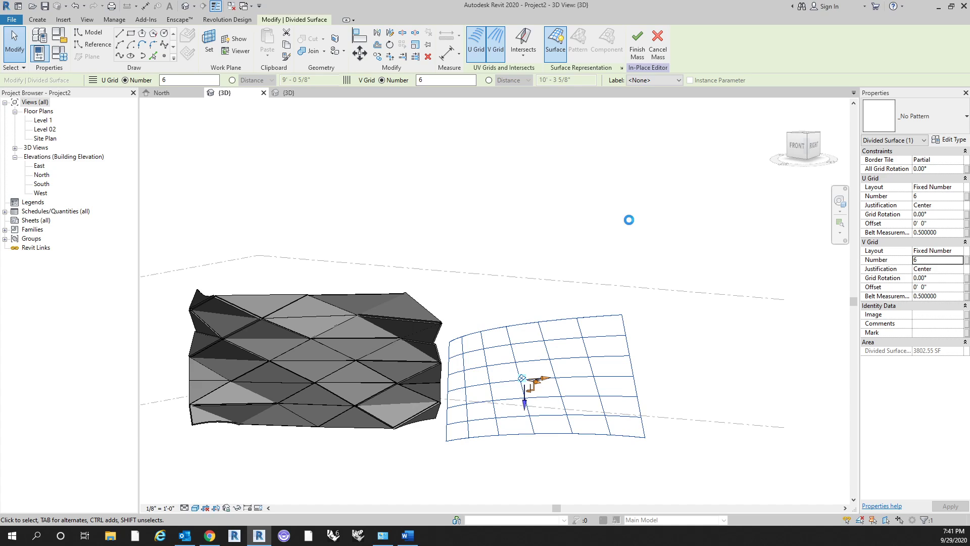
left_click(629, 220)
Delete the panel that overhangs the upper right corner of the second panelled surface
middle_click_drag(677, 243, 658, 309, "shift")
left_click(687, 323)
key("Tab")
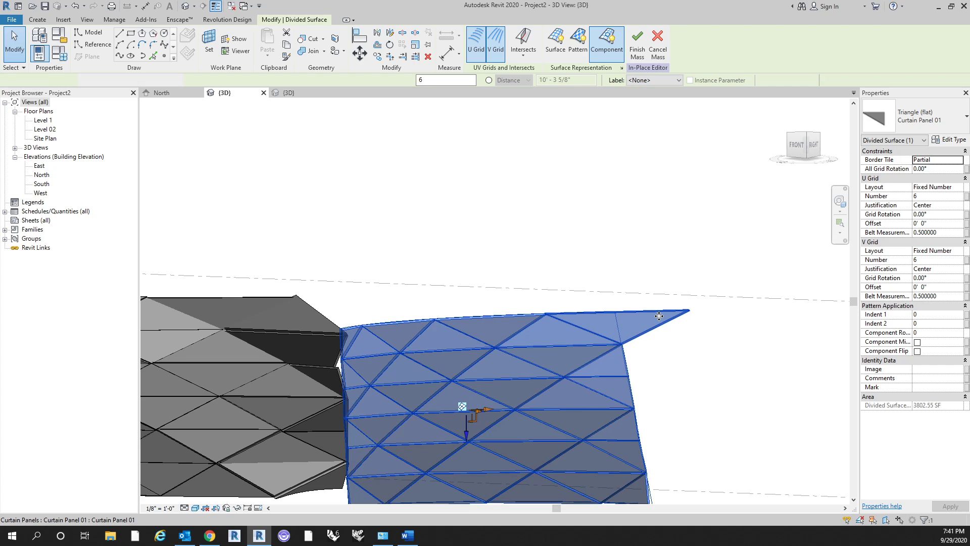
left_click(659, 316)
key("Delete")
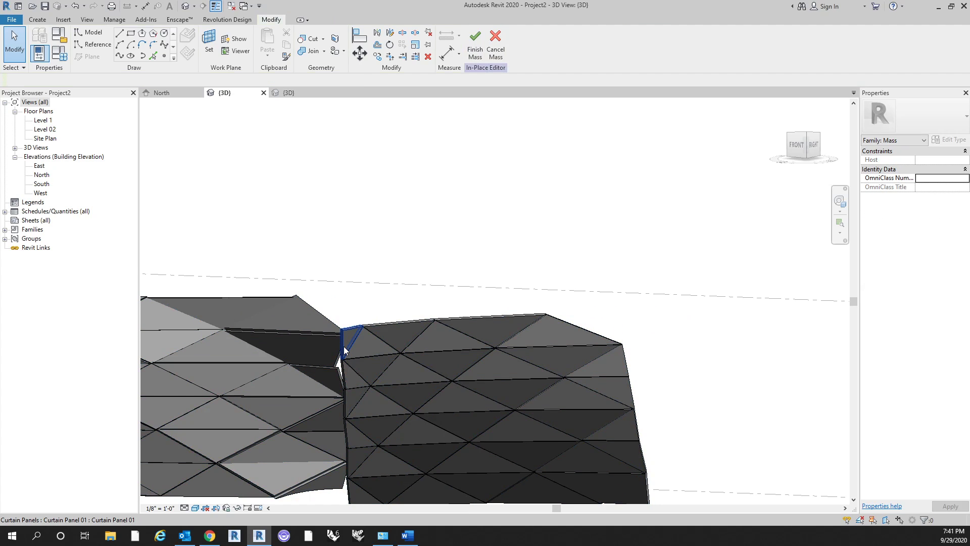
Examine the second surface's upper left corner panel and both panelled surfaces from several angles
left_click(350, 334)
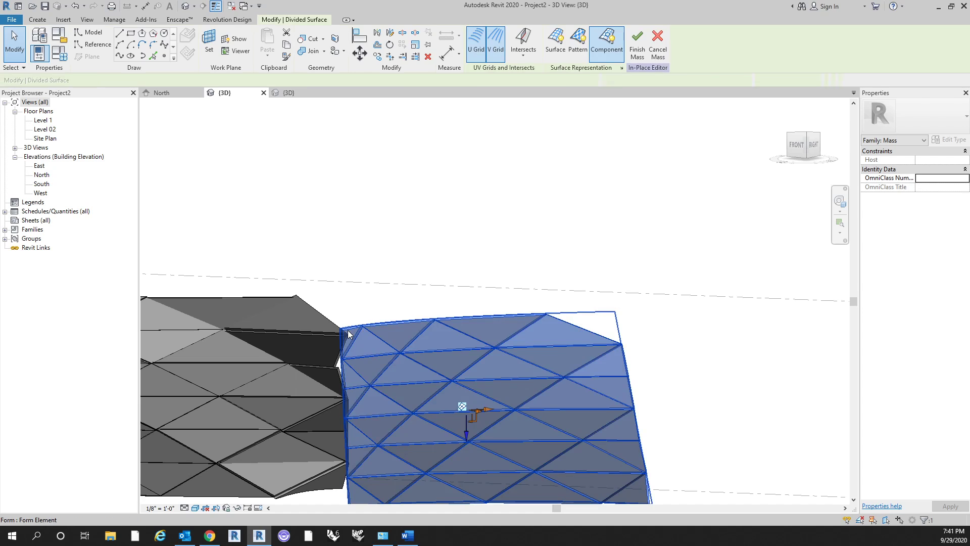
left_click(348, 330)
left_click(389, 293)
middle_click_drag(410, 285, 560, 222)
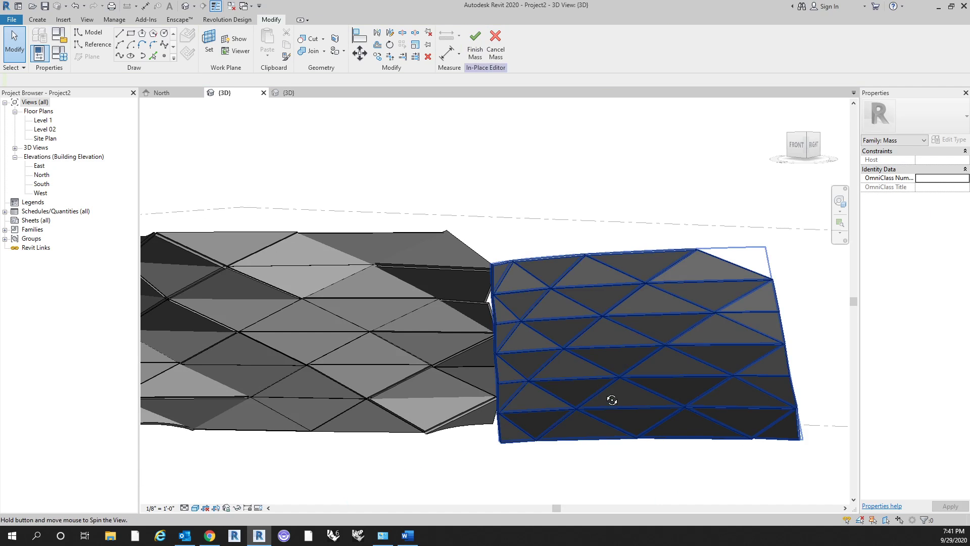
middle_click_drag(611, 399, 547, 430, "shift")
mouse_move(623, 441)
middle_mouse_down("shift")
mouse_move(793, 403)
mouse_move(643, 381)
mouse_move(582, 310)
mouse_move(520, 332)
mouse_move(505, 372)
mouse_move(641, 462)
mouse_move(652, 449)
mouse_move(580, 390)
mouse_move(485, 372)
mouse_move(588, 393)
mouse_move(591, 444)
mouse_move(726, 433)
mouse_move(635, 429)
middle_mouse_up("shift")
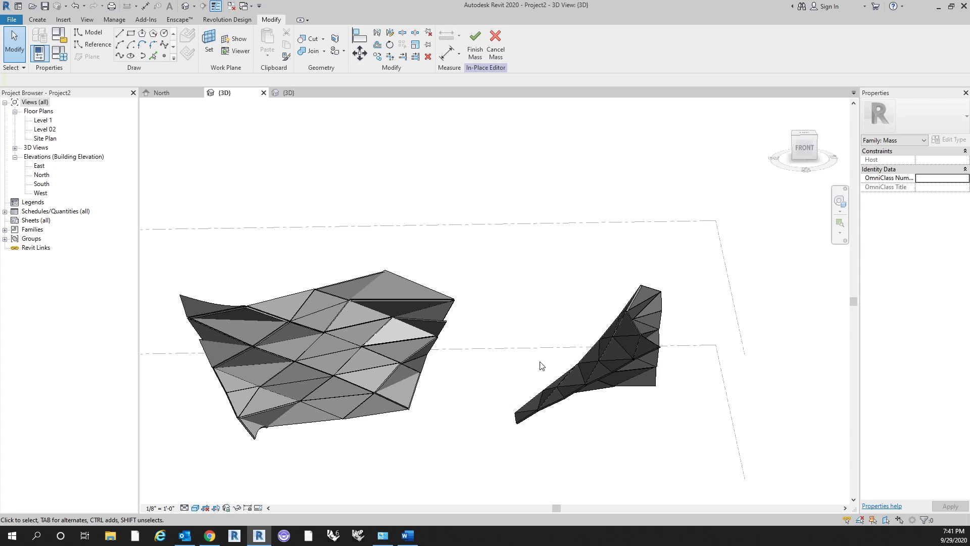
Finish the in-place mass and switch to the 3D view of the Curtain Panel 01 family
left_click(475, 49)
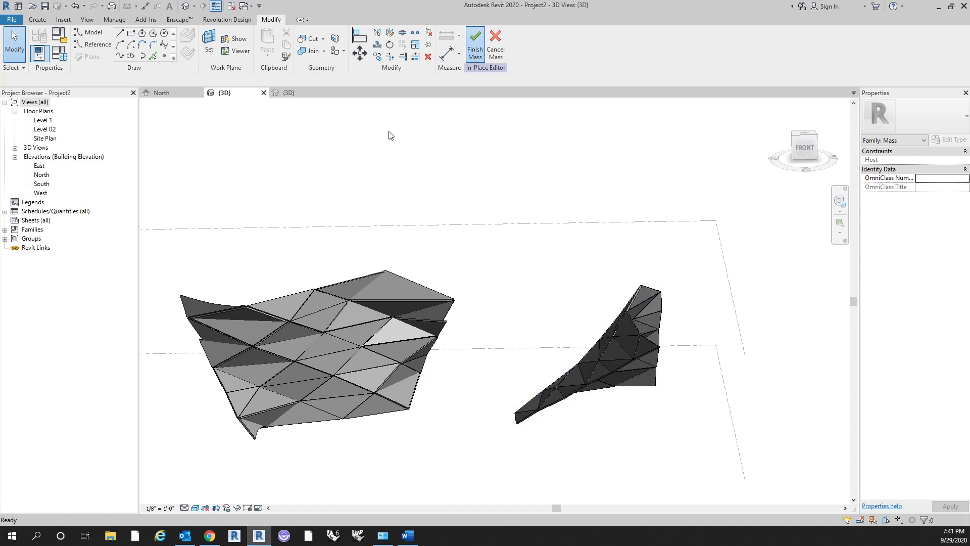
left_click(286, 94)
middle_click_drag(598, 364, 538, 303, "shift")
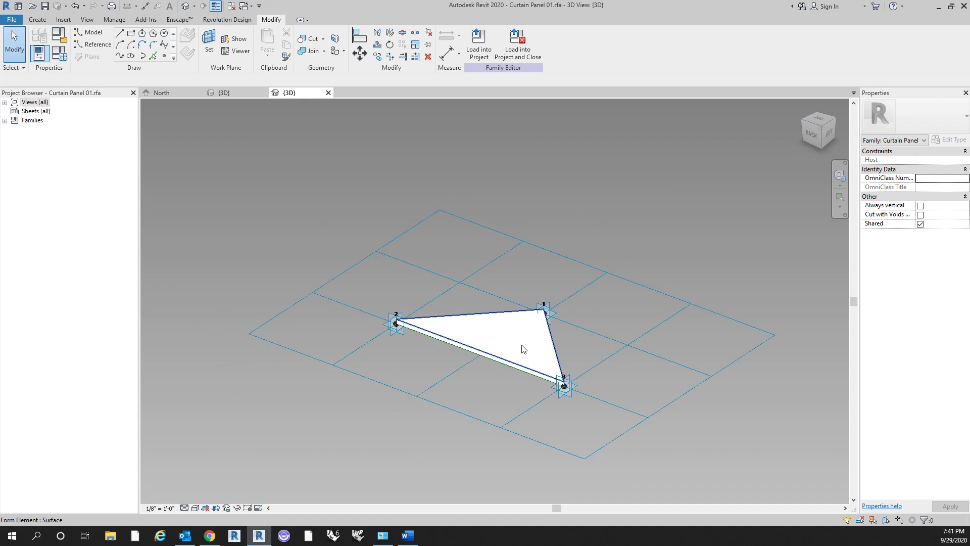
scroll(518, 367, "up", 2)
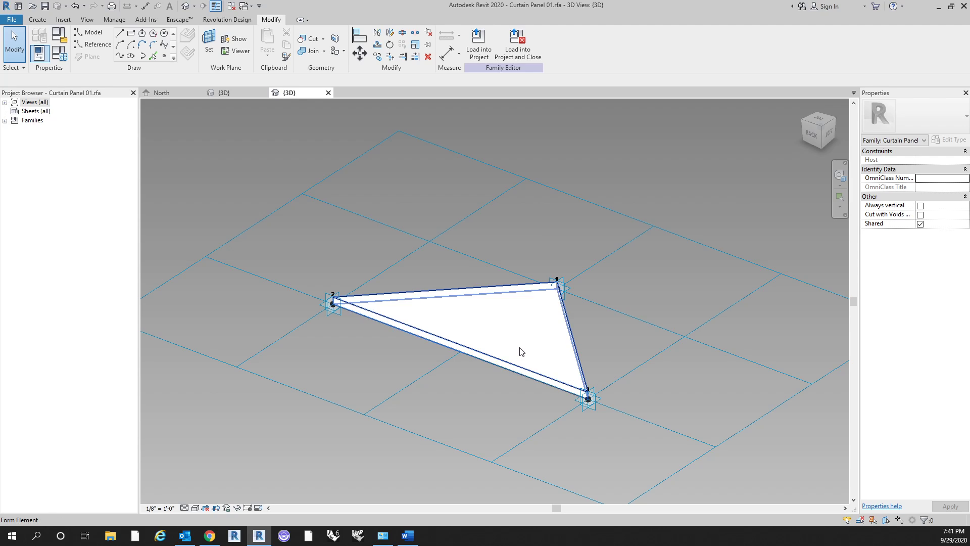
Temporarily hide the solid triangular panel form in the family's 3D view
left_click(521, 348)
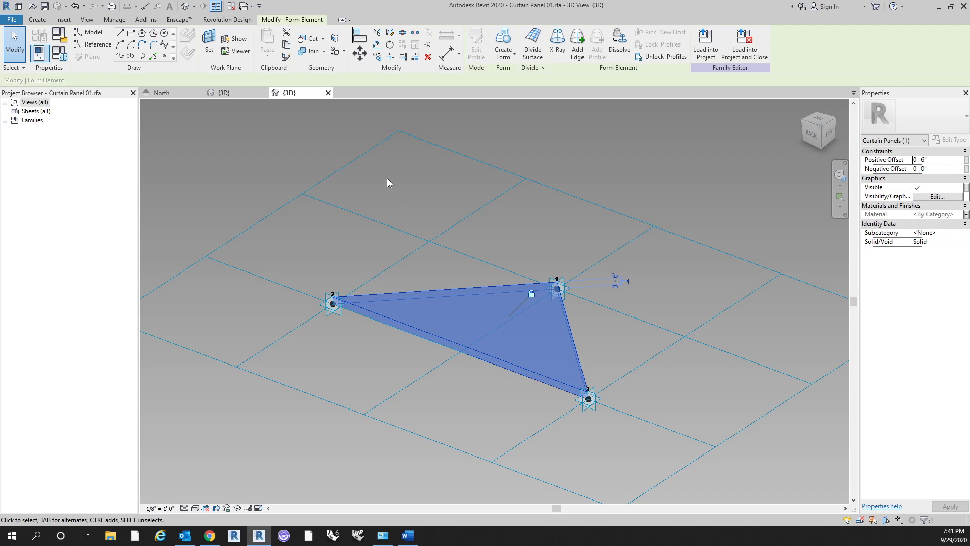
left_click(237, 507)
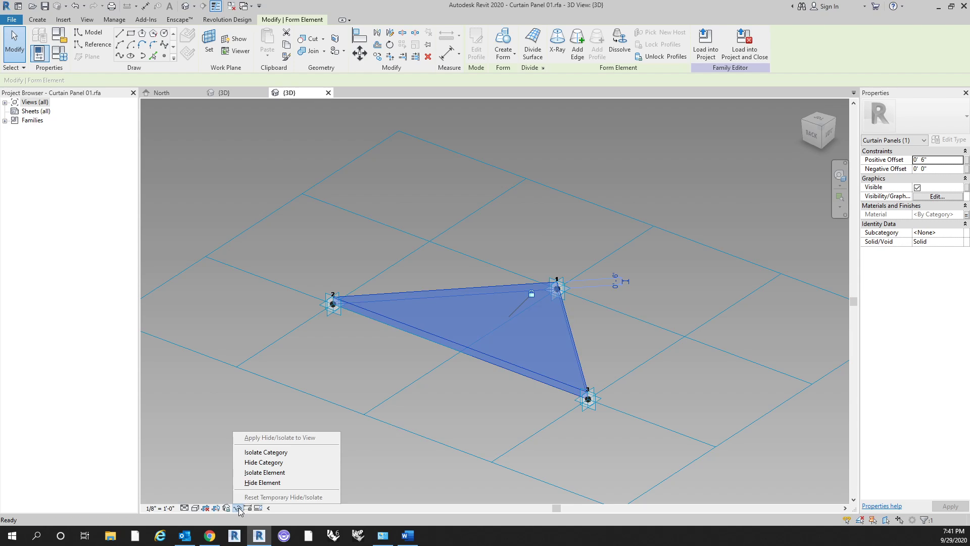
right_click(399, 413)
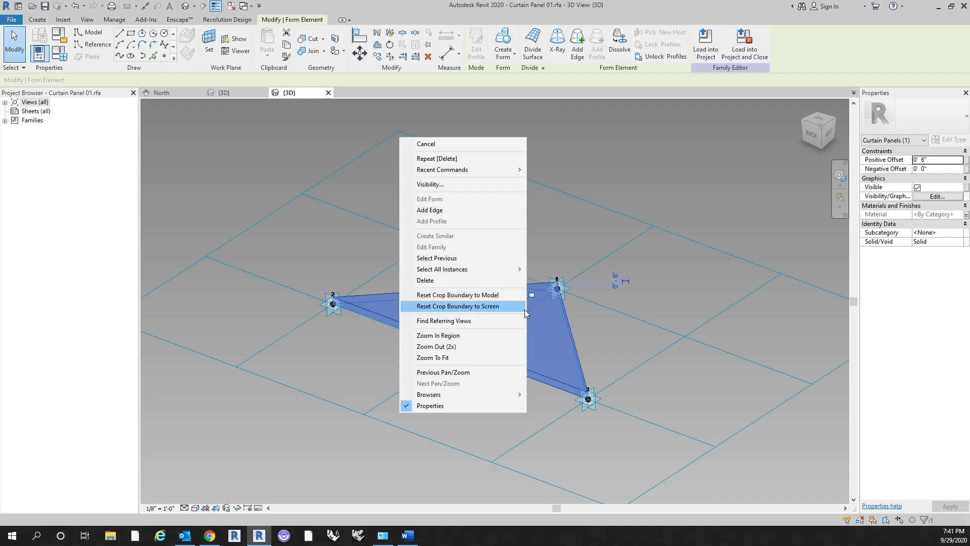
left_click(238, 507)
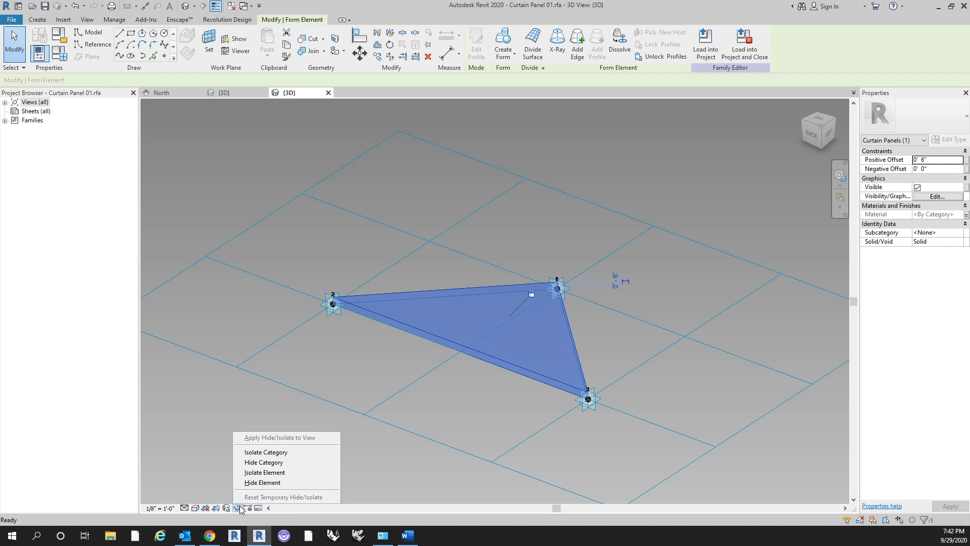
left_click(267, 484)
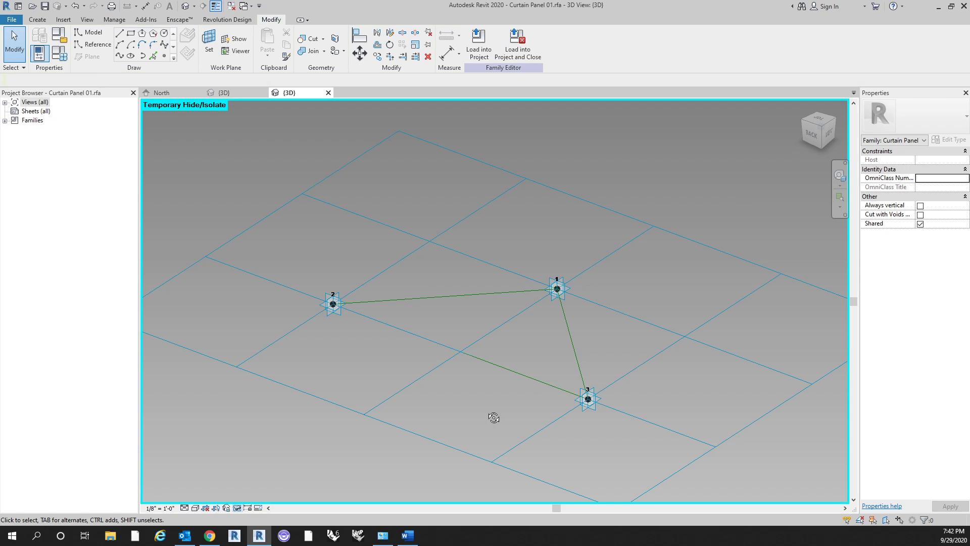
Place a reference point on the reference line between adaptive points 1 and 3, near its middle
middle_click_drag(493, 417, 472, 412, "shift")
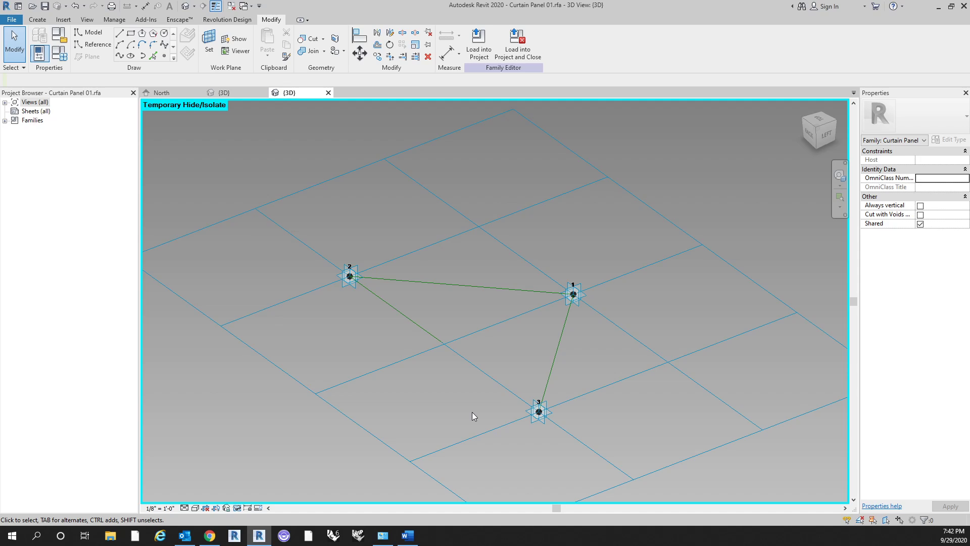
scroll(549, 329, "up", 2)
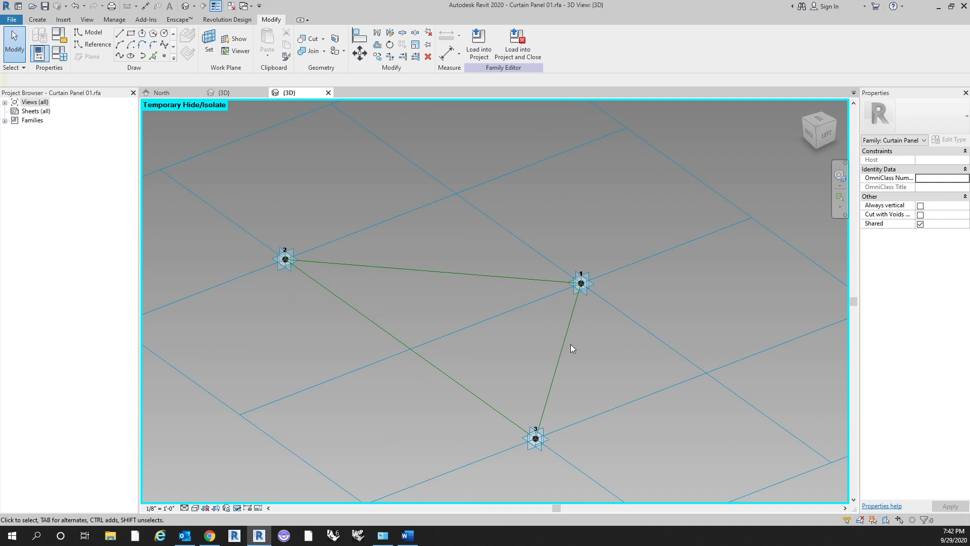
middle_click_drag(623, 385, 581, 342, "shift")
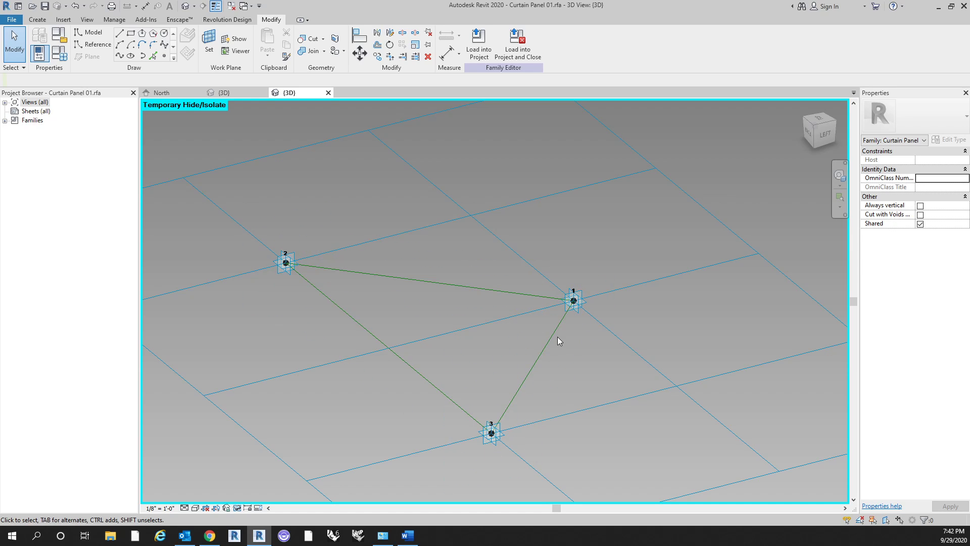
middle_click_drag(601, 358, 598, 354)
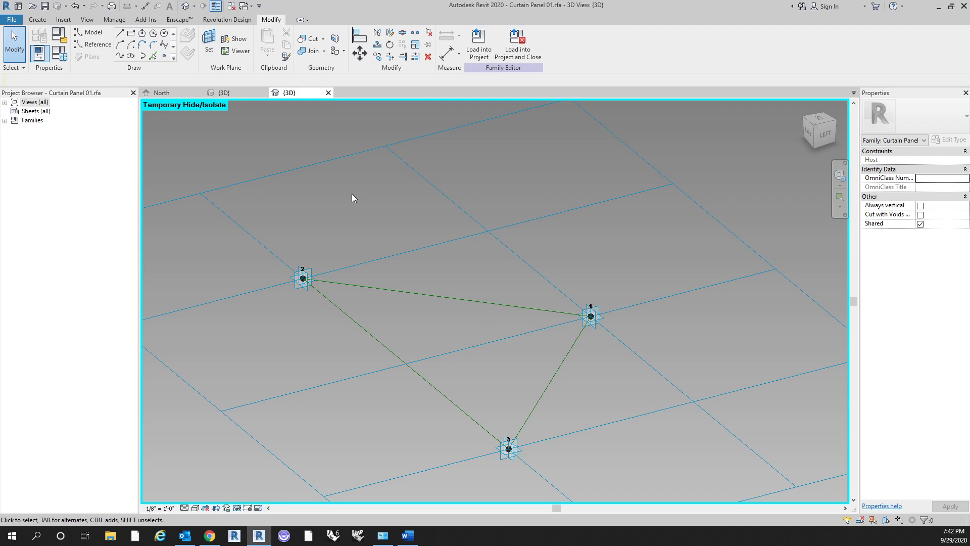
middle_click_drag(433, 223, 594, 306, "shift")
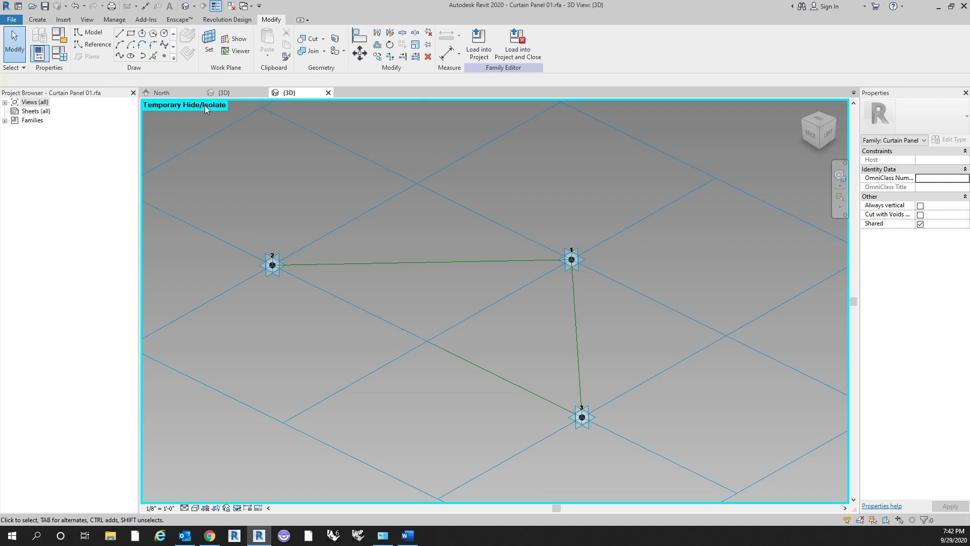
left_click(164, 55)
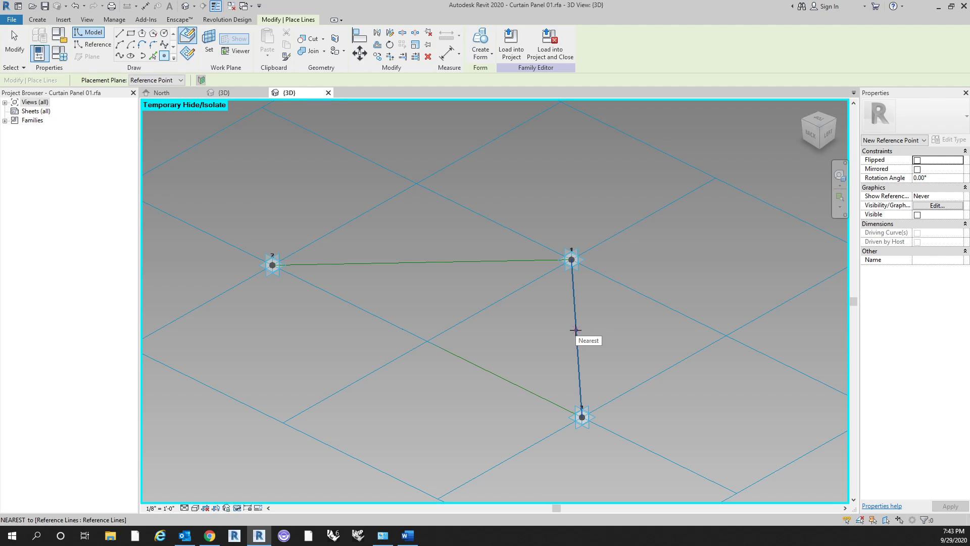
left_click(575, 330)
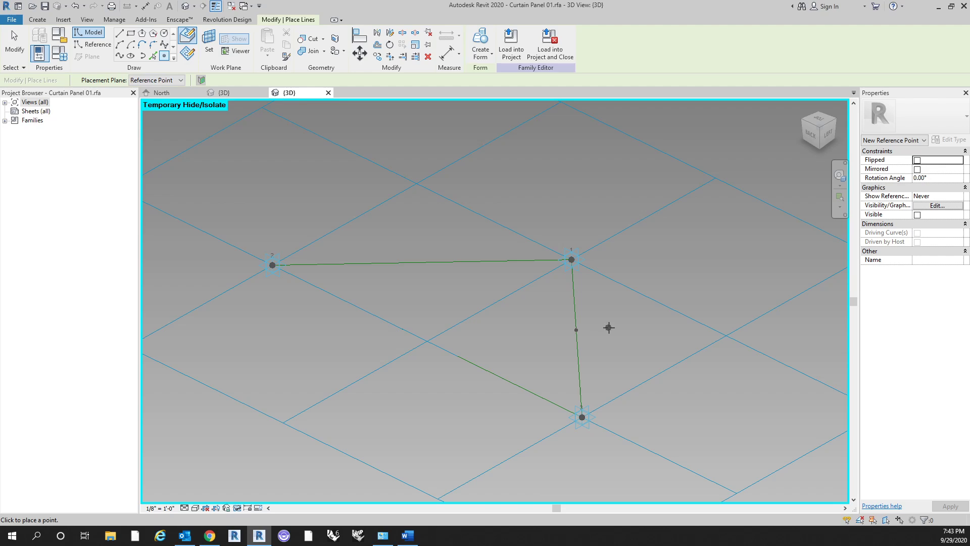
key("Escape")
key("Escape")
Set the work plane to the plane of the new reference point on the line between points 1 and 3
middle_click_drag(585, 326, 556, 376, "shift")
left_click(533, 347)
left_click(557, 379)
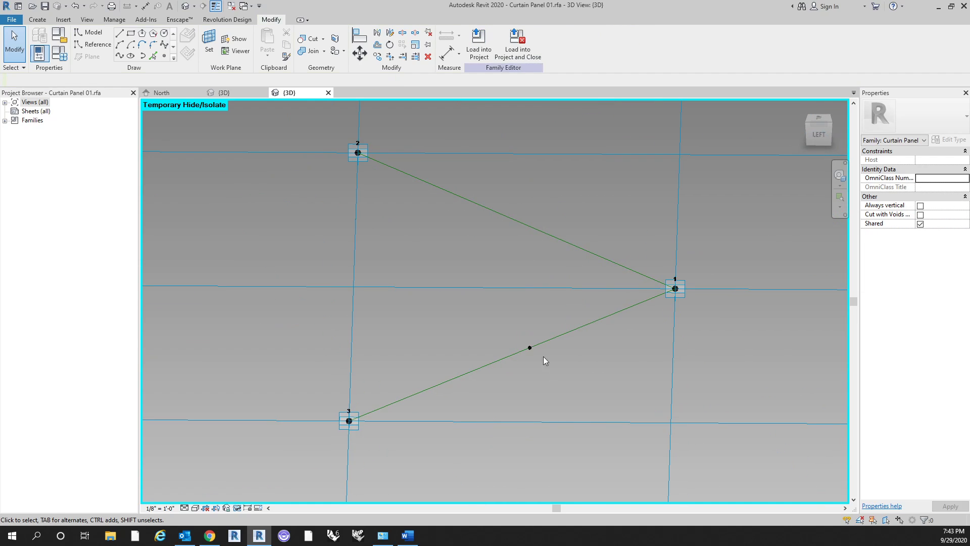
left_click(529, 347)
middle_click_drag(552, 353, 590, 380, "shift")
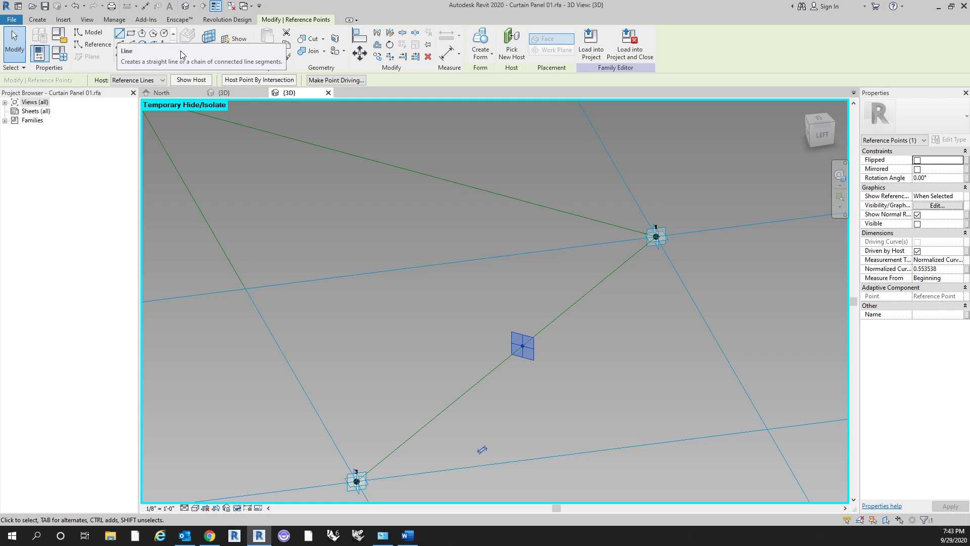
left_click(286, 179)
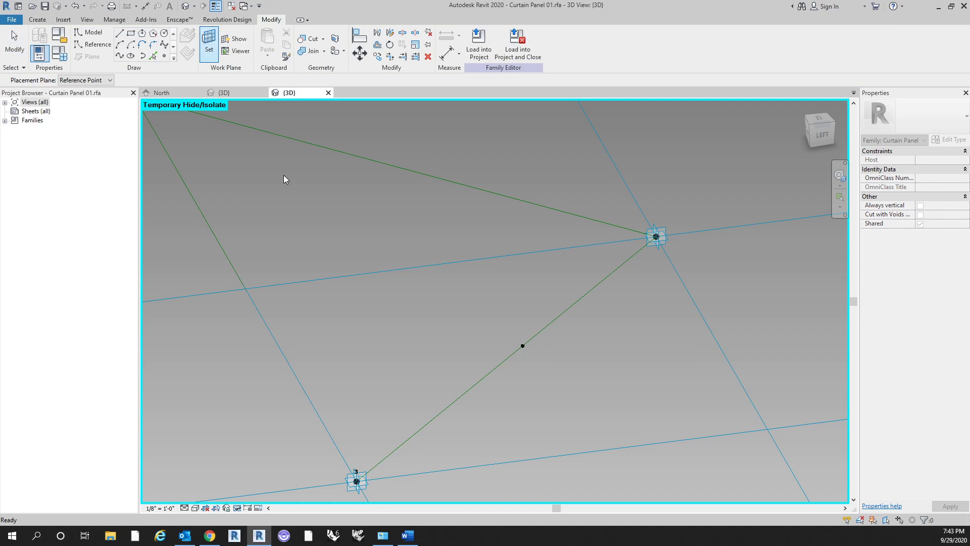
left_click(523, 345)
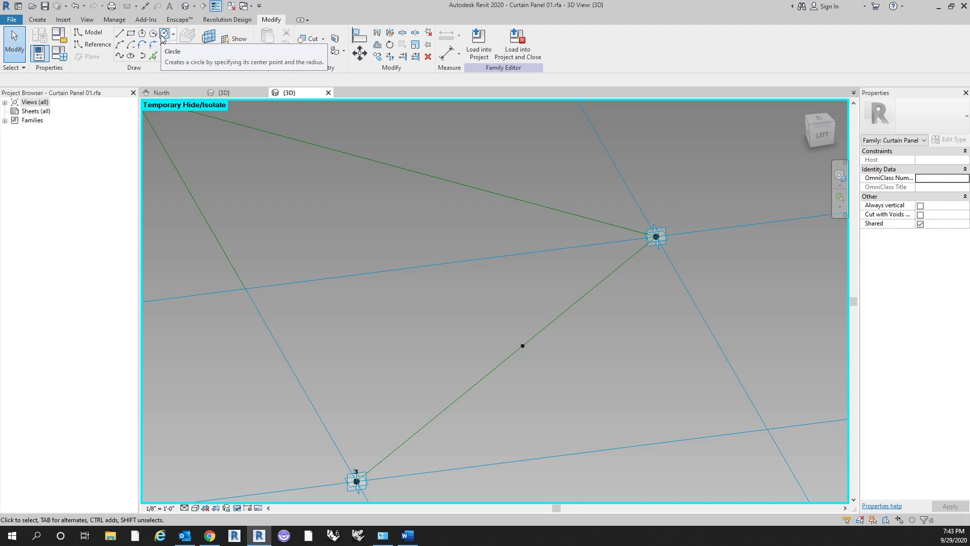
Draw a 6-sided inscribed polygon with a radius of about 0' 5" centred on the reference point, on its work plane
left_click(163, 34)
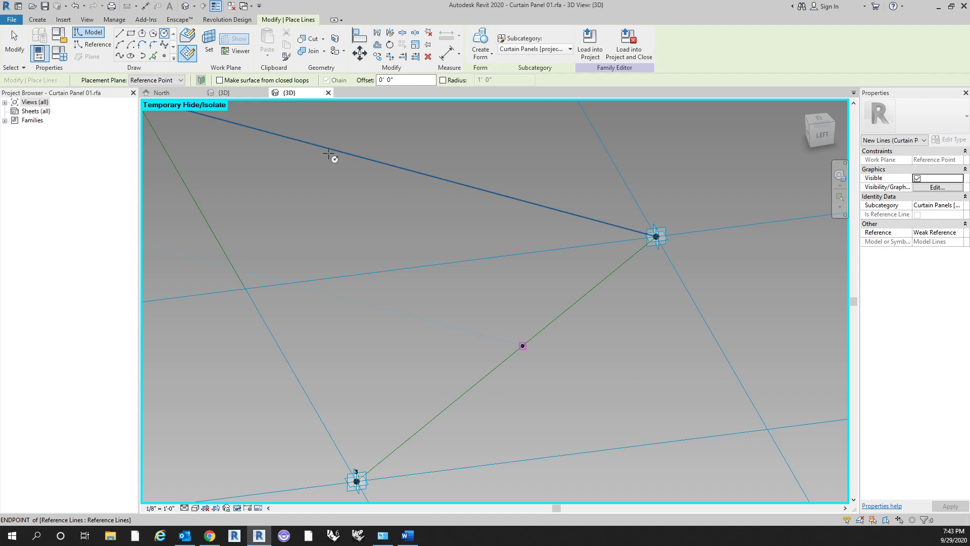
left_click(142, 34)
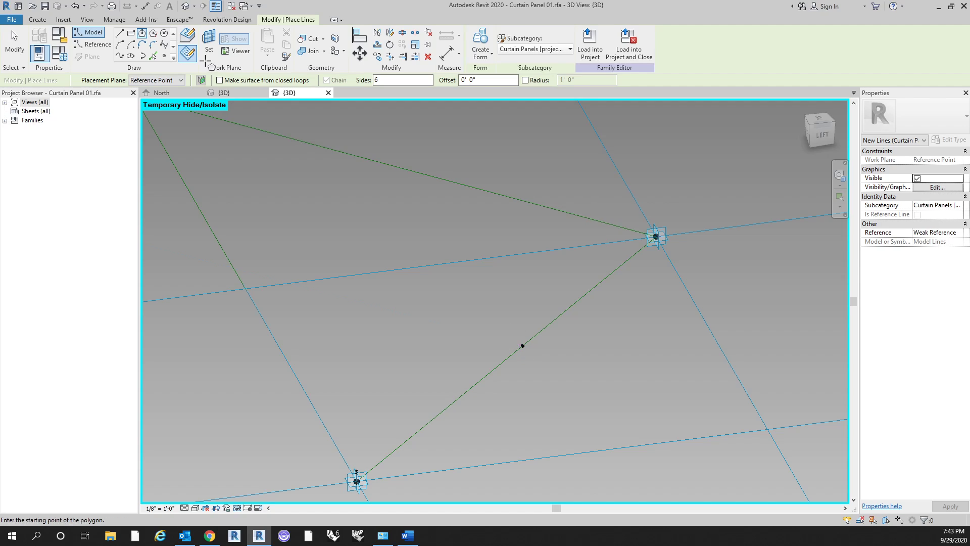
left_click(181, 80)
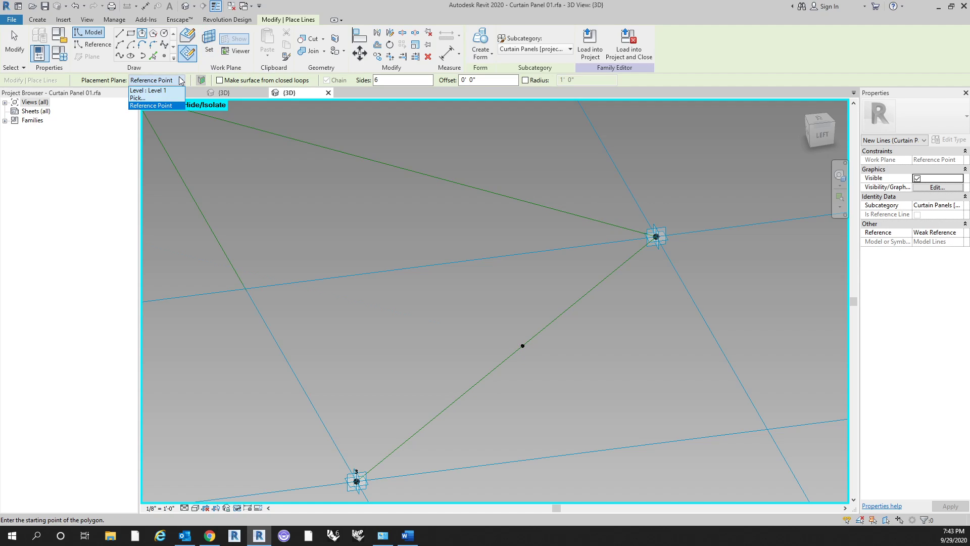
left_click(181, 80)
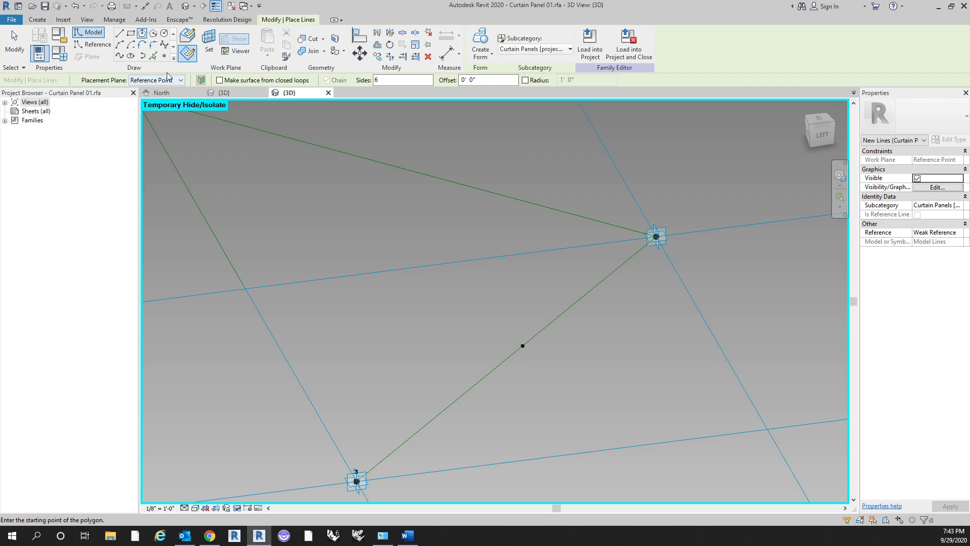
left_click(522, 346)
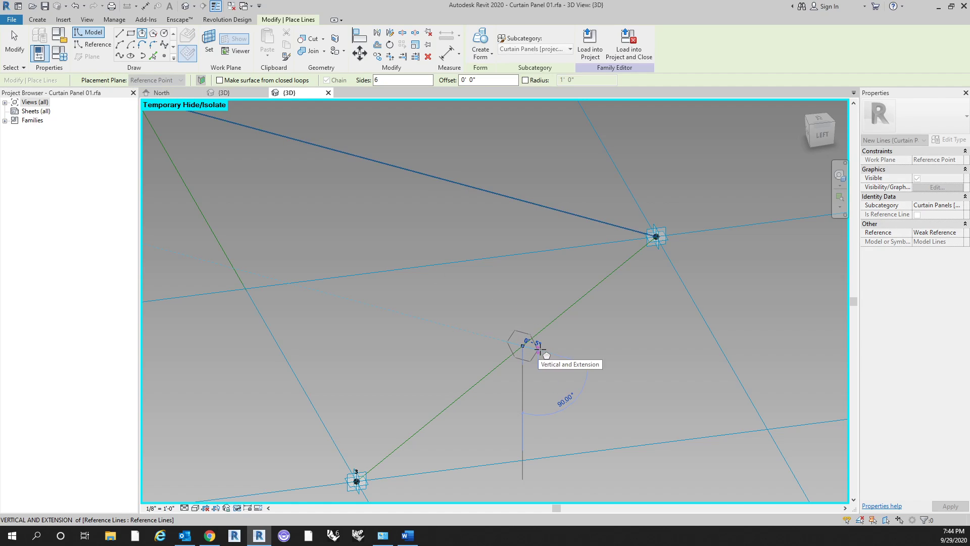
left_click(539, 351)
mouse_move(583, 381)
middle_mouse_down("shift")
mouse_move(544, 333)
mouse_move(418, 320)
mouse_move(510, 342)
mouse_move(582, 340)
mouse_move(601, 246)
mouse_move(598, 343)
mouse_move(561, 392)
mouse_move(526, 399)
mouse_move(589, 408)
mouse_move(578, 385)
mouse_move(583, 396)
middle_mouse_up("shift")
key("Escape")
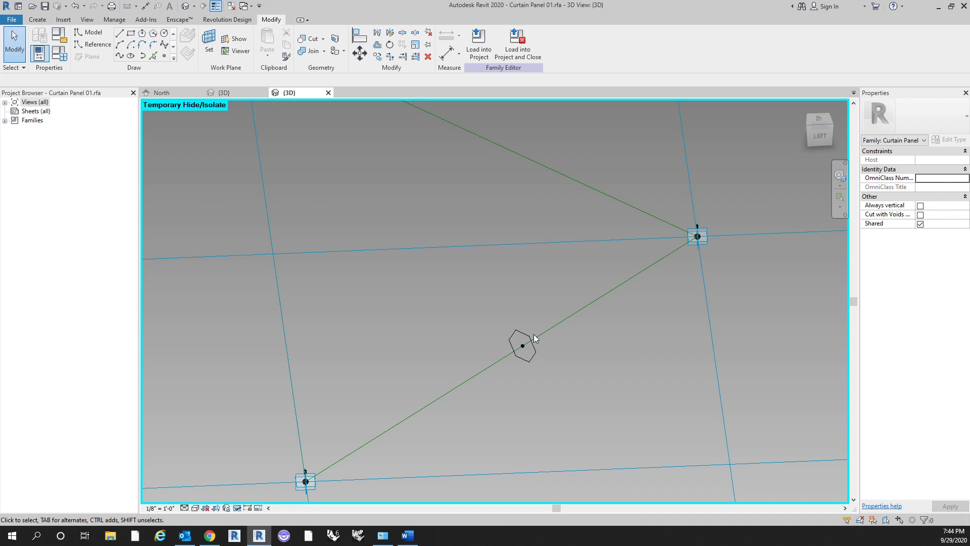
Create a solid form by sweeping the hexagon profile along the closed triangle of reference lines
middle_click_drag(529, 368, 523, 381)
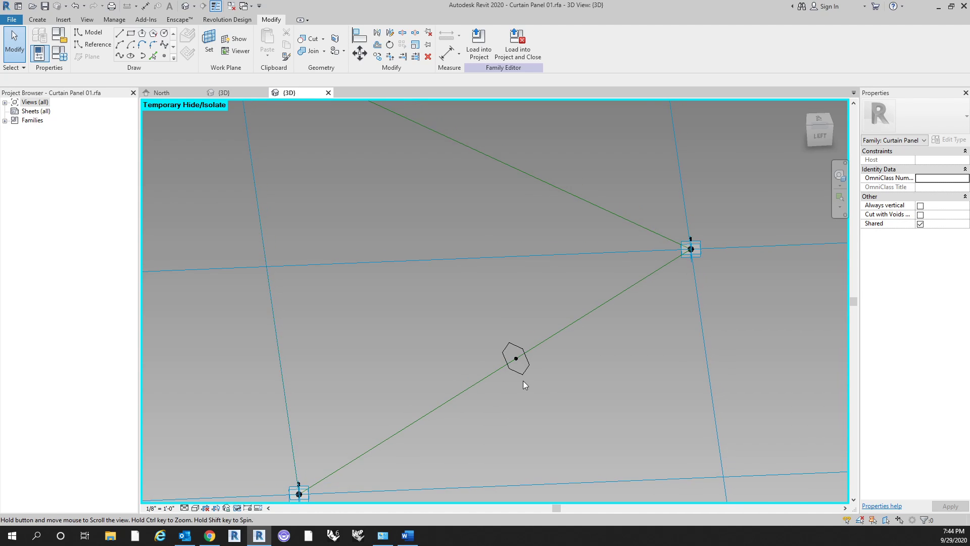
scroll(523, 381, "down", 2)
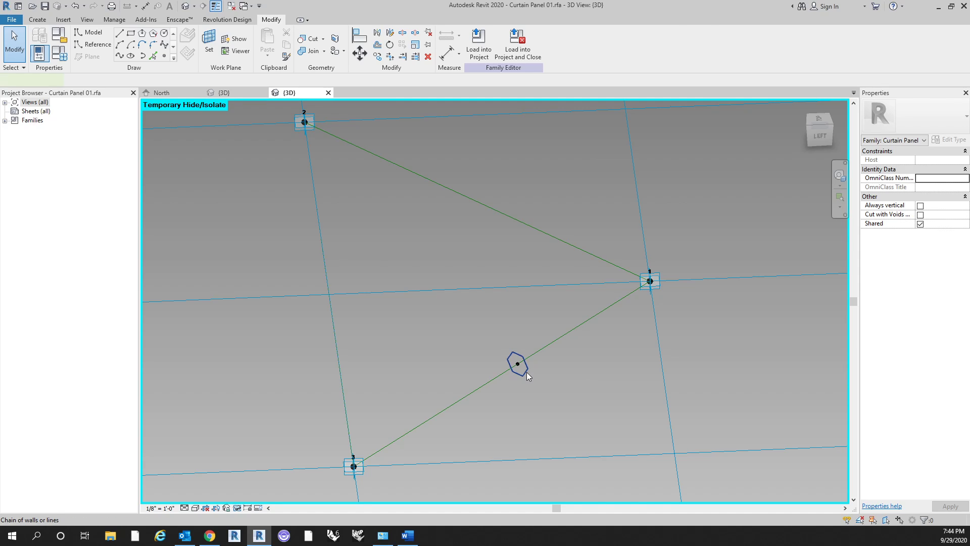
left_click(524, 377)
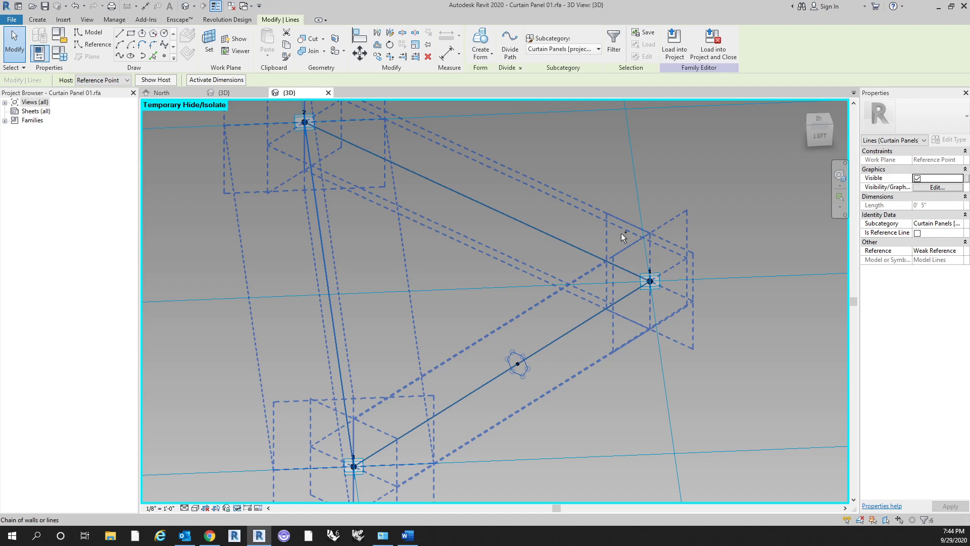
key("Tab")
left_click(566, 332)
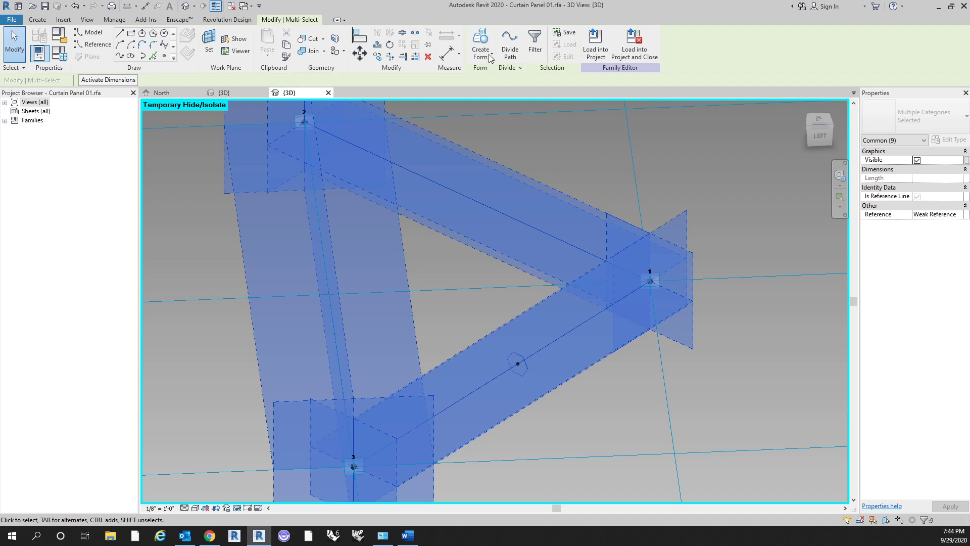
left_click(488, 55)
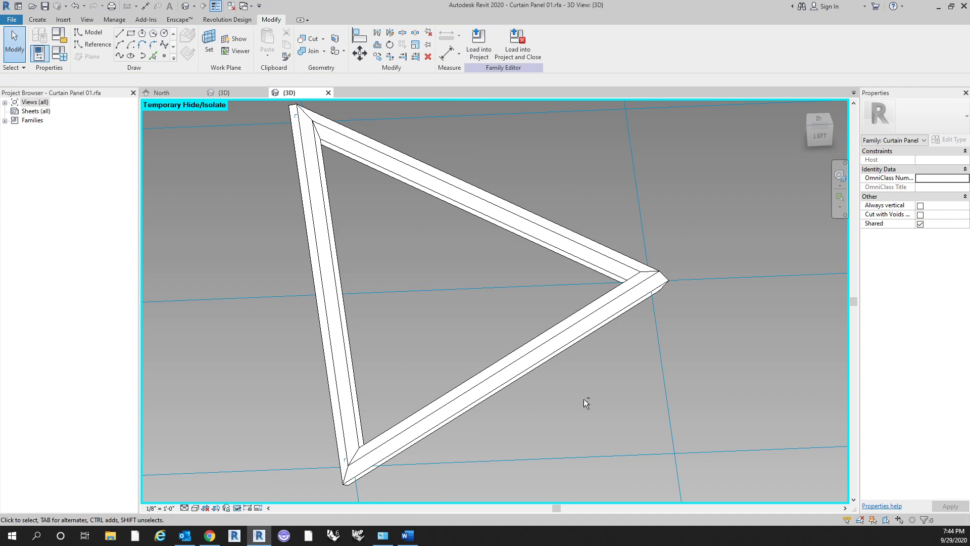
Examine the swept triangular frame and its mitred corners from several angles
middle_click_drag(584, 400, 652, 327, "shift")
middle_click_drag(471, 436, 404, 400, "shift")
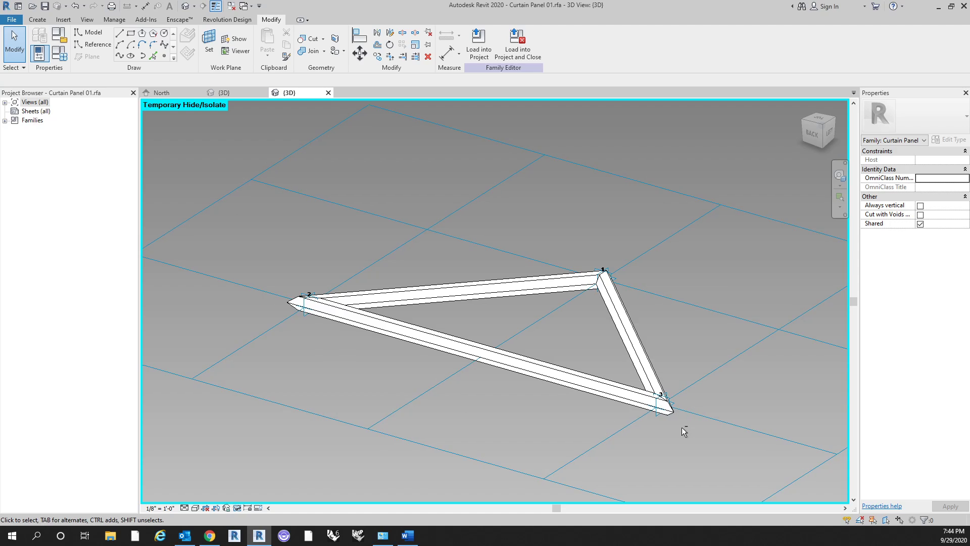
middle_click_drag(710, 324, 634, 337, "shift")
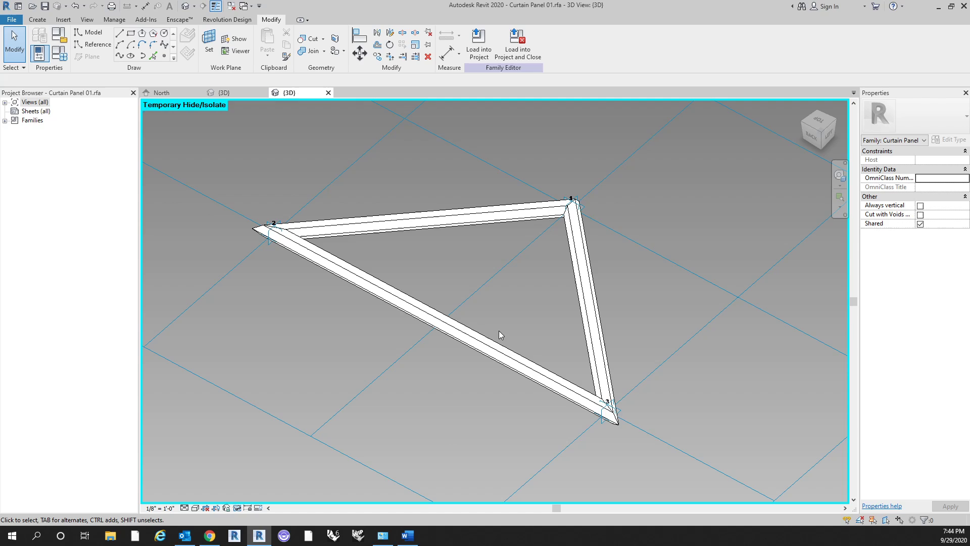
middle_click_drag(602, 230, 541, 373, "shift")
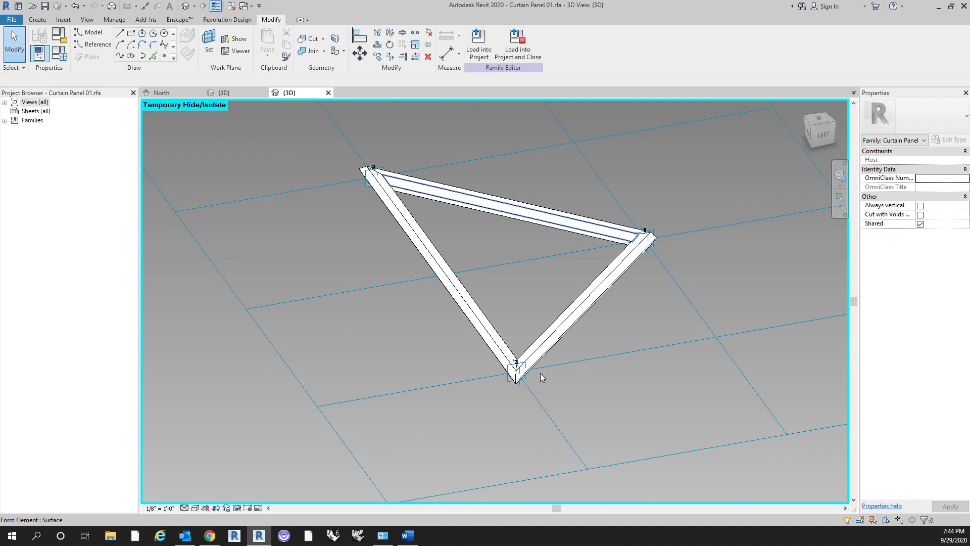
scroll(528, 374, "up", 3)
scroll(552, 311, "down", 2)
middle_click_drag(574, 339, 596, 377, "shift")
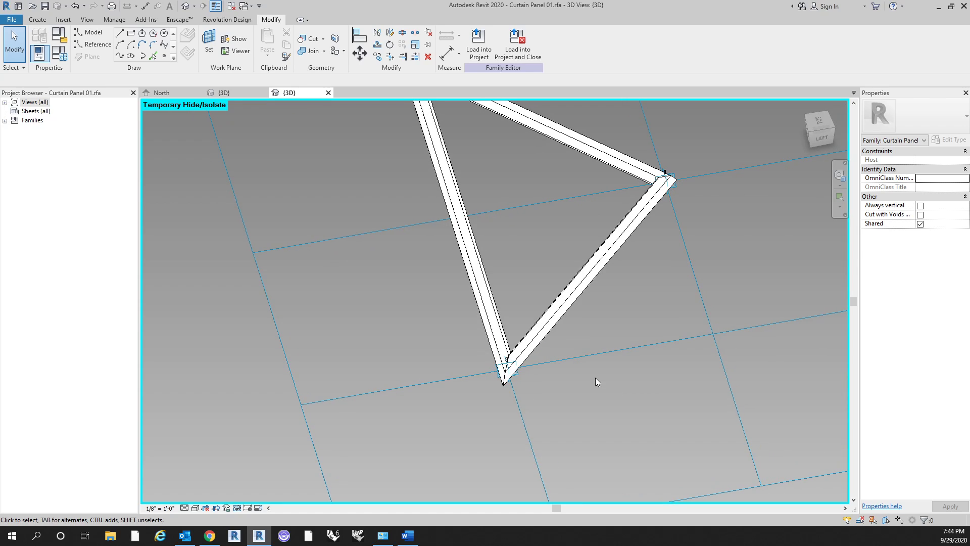
scroll(578, 378, "down", 2)
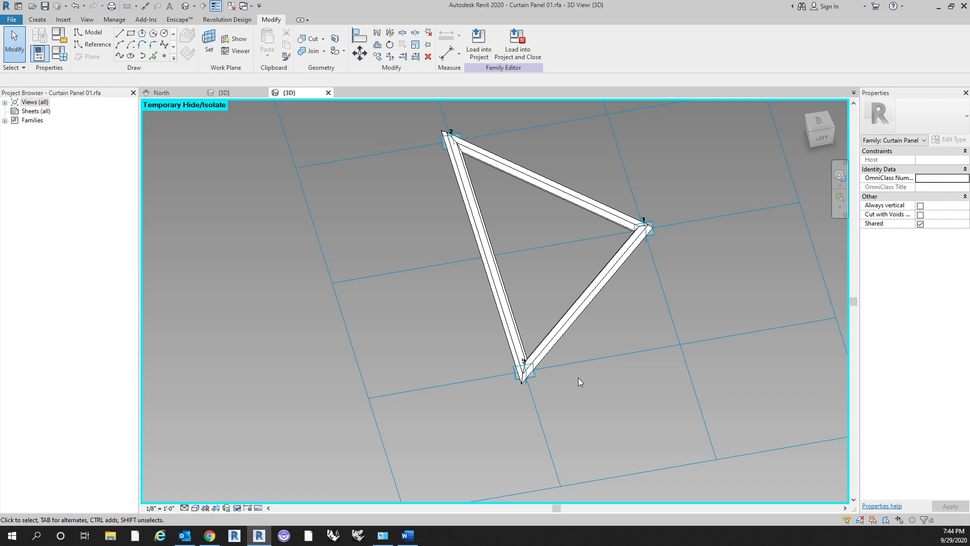
Associate the swept triangular frame's material with a new instance family parameter named Mullion Material, grouped under Materials and Finishes
middle_click_drag(490, 359, 417, 426, "shift")
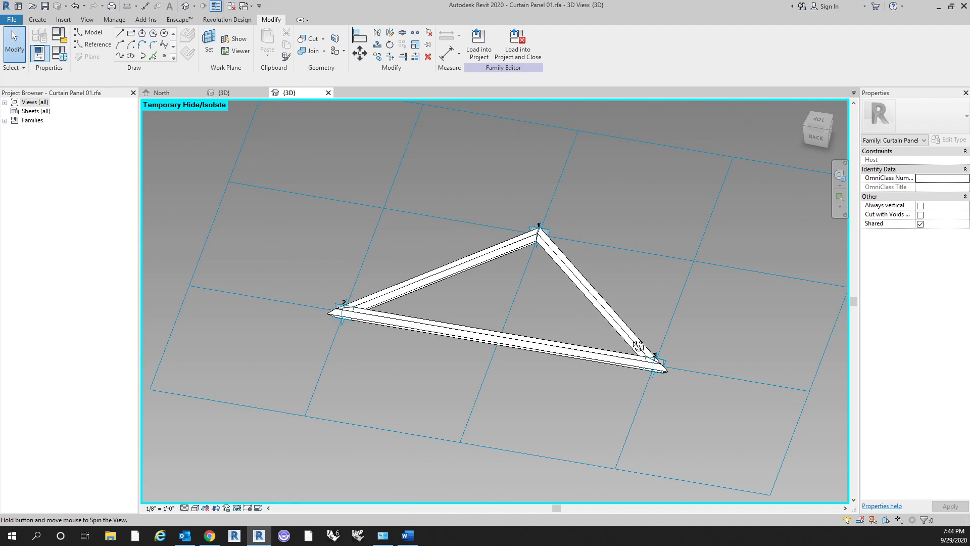
middle_click_drag(541, 431, 529, 399, "shift")
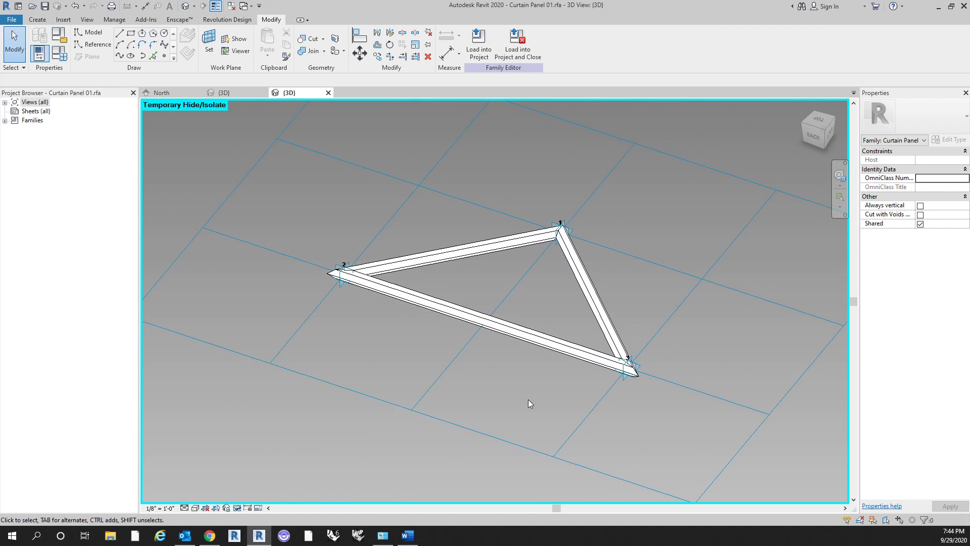
left_click(588, 354)
left_click(588, 354)
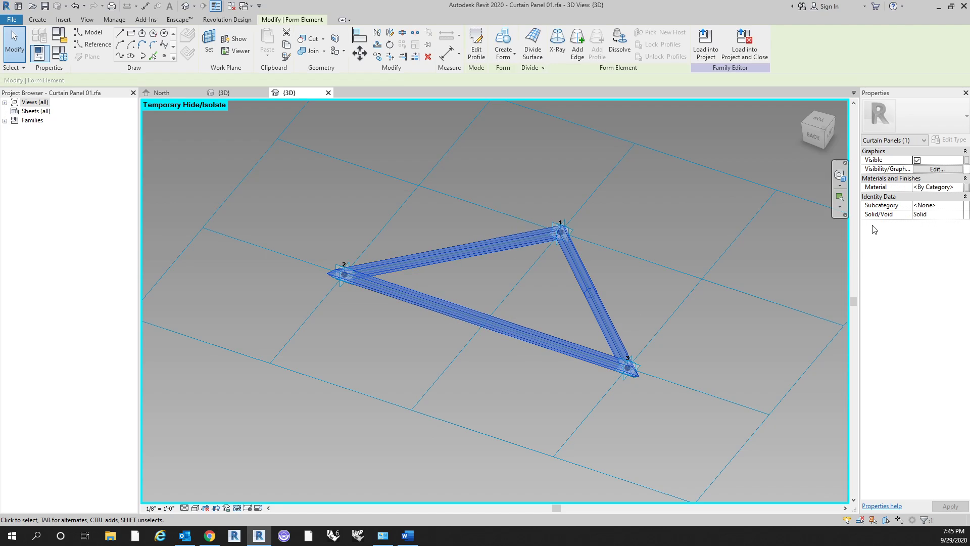
left_click(966, 188)
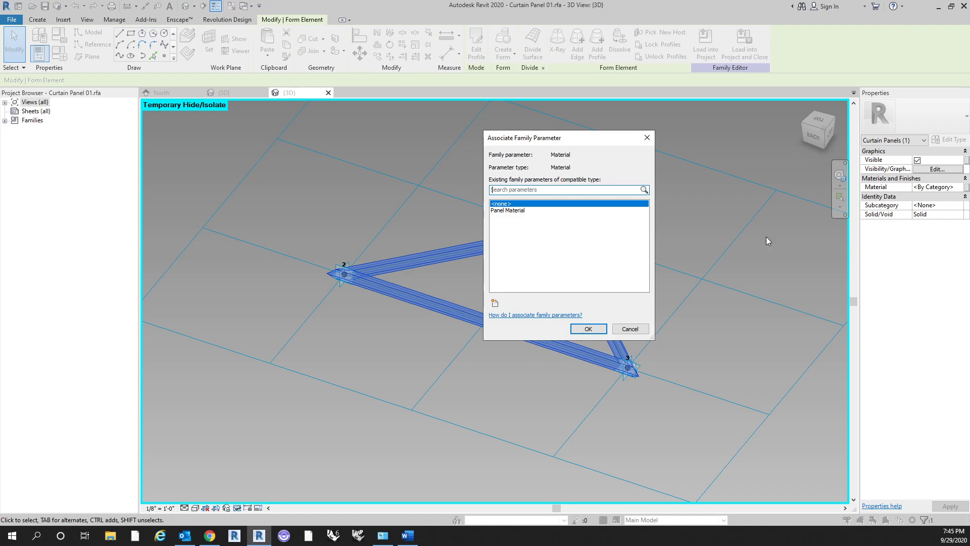
left_click(495, 303)
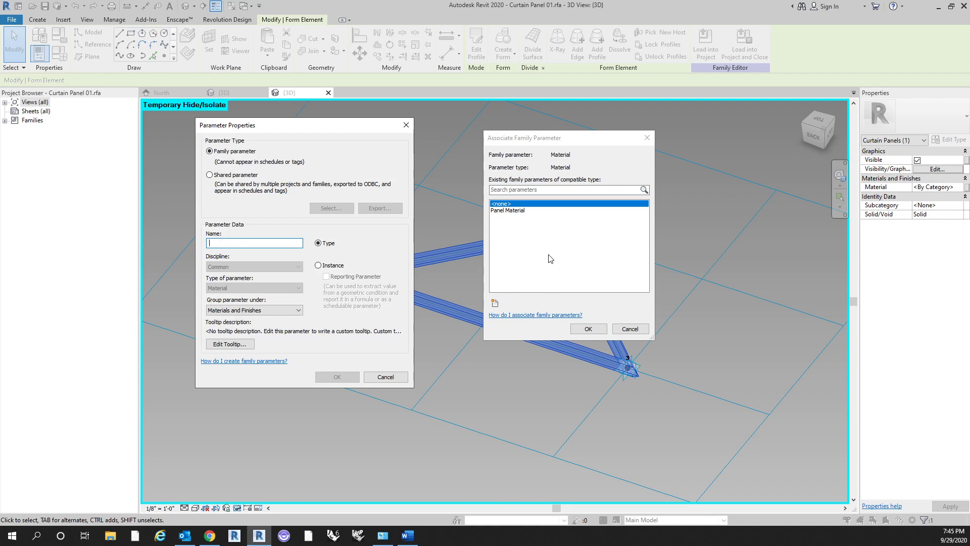
type("Mullion Ma")
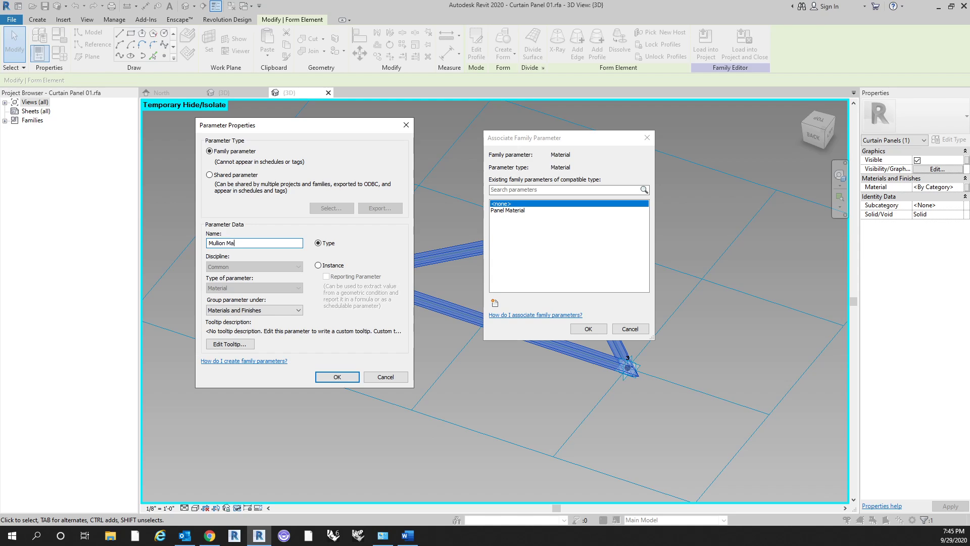
type("trw")
left_click(326, 266)
left_click(329, 376)
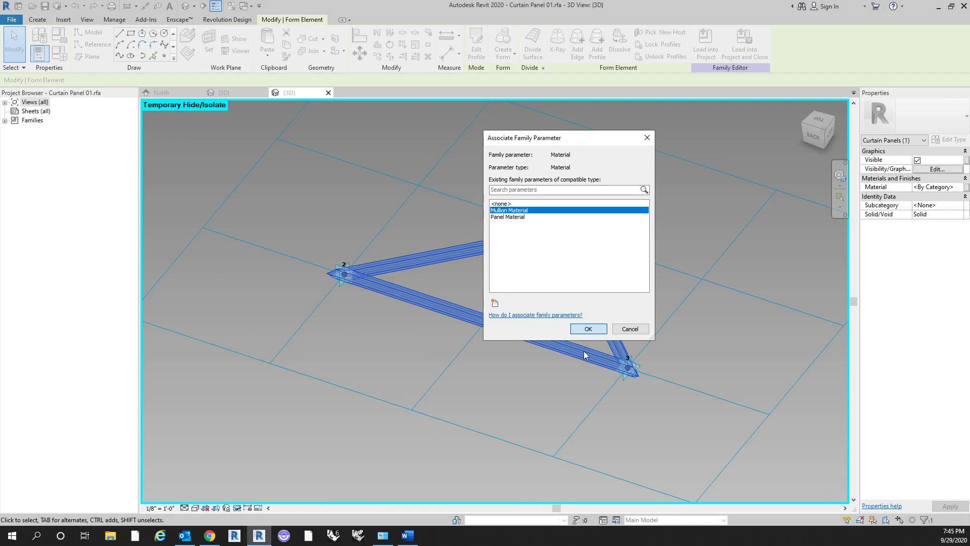
key("Return")
key("Escape")
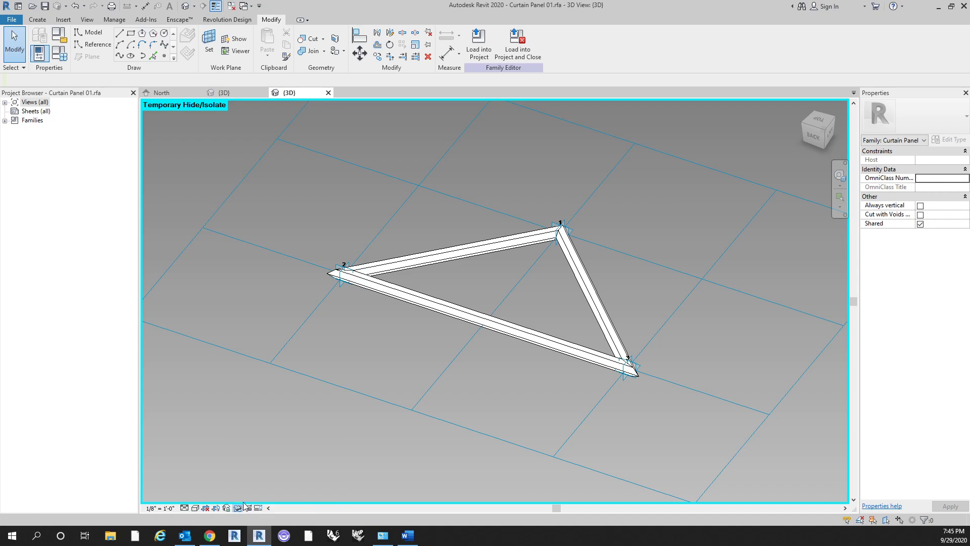
Reset the temporary hide/isolate so the triangular panel shows together with its frame
left_click(241, 506)
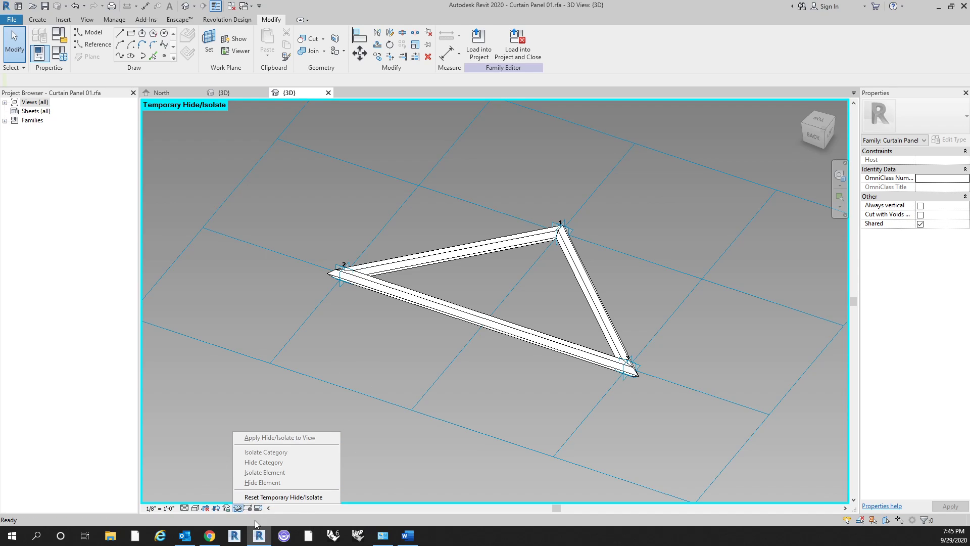
left_click(256, 497)
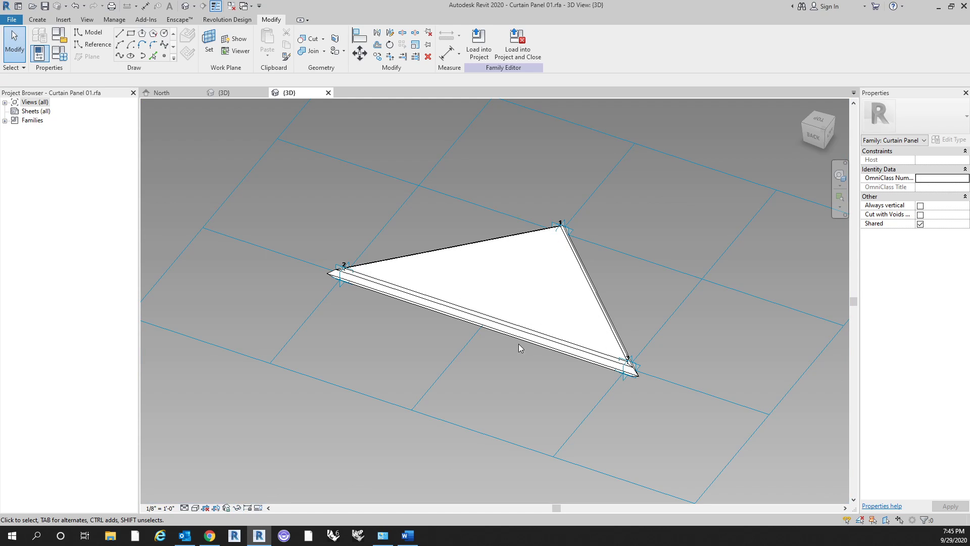
left_click(525, 287)
scroll(525, 287, "up", 3)
middle_click_drag(561, 279, 717, 273, "shift")
left_click(602, 375)
scroll(617, 371, "down", 3)
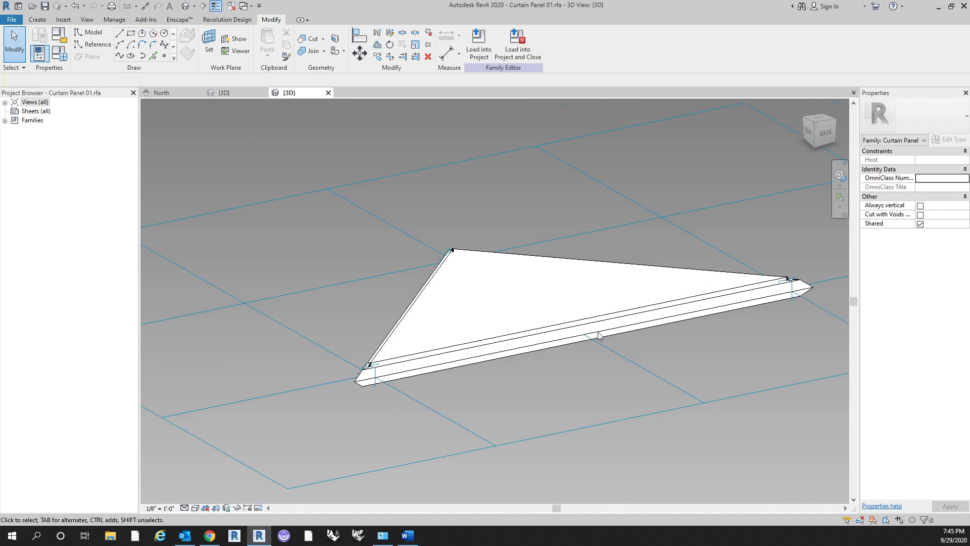
Set the thickness of the flat triangular panel form to 2" through its temporary dimension
left_click(656, 220)
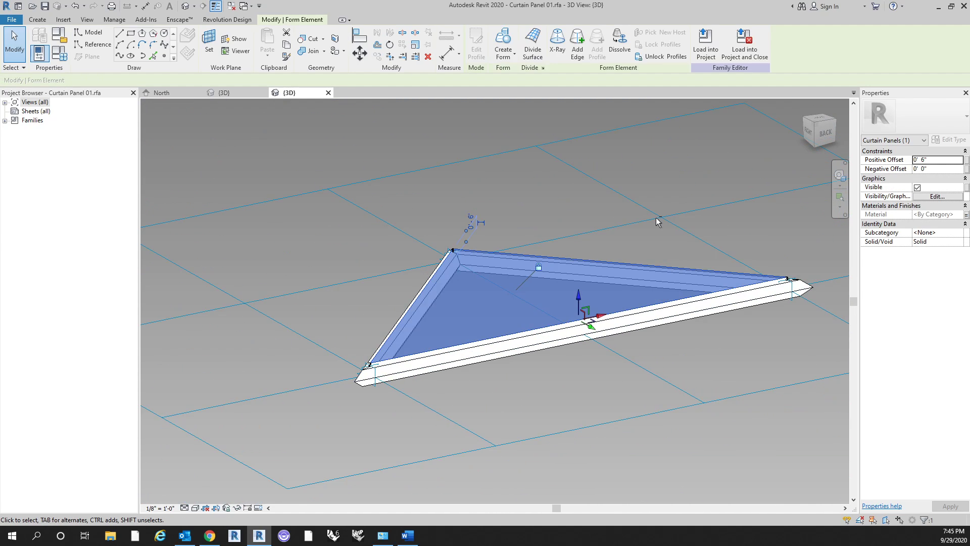
middle_click_drag(656, 217, 521, 304, "shift")
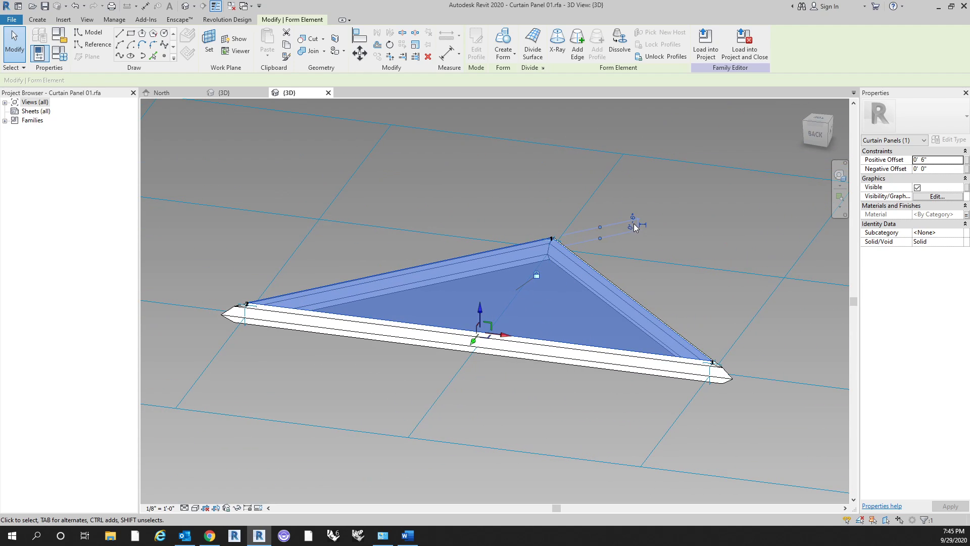
left_click(633, 223)
type("2\"")
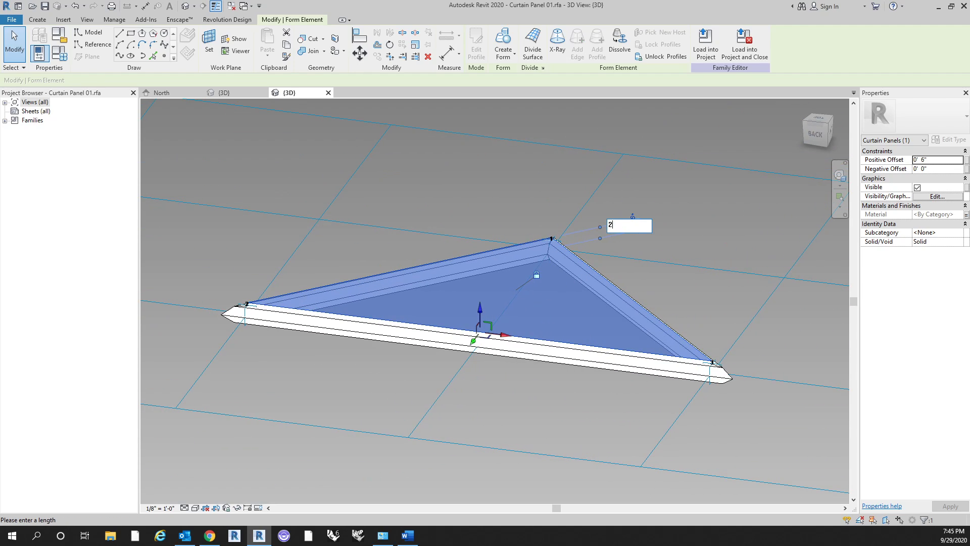
key("Return")
left_click(699, 251)
middle_click_drag(698, 250, 600, 291, "shift")
left_click(450, 292)
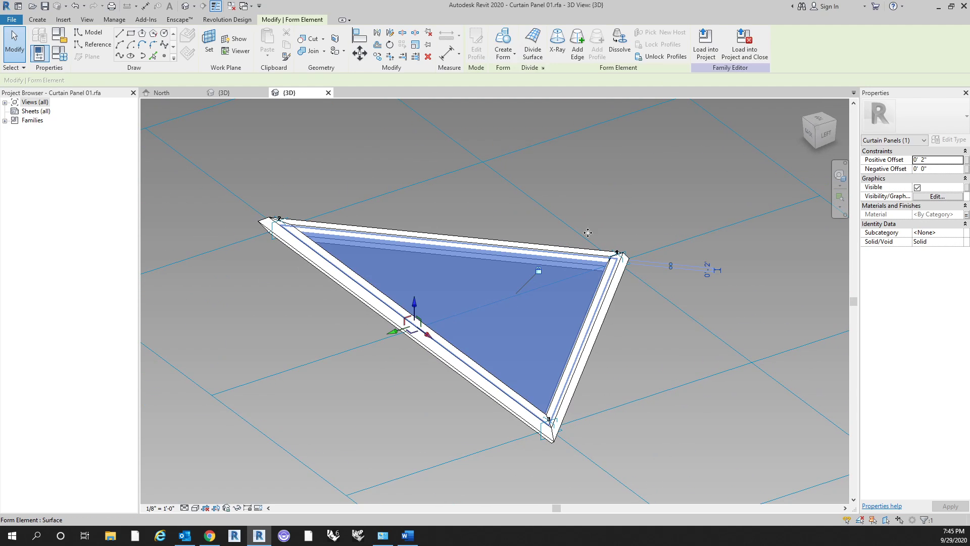
Turn the triangular panel's temporary thickness dimension into a permanent dimension
middle_click_drag(589, 211, 561, 233, "shift")
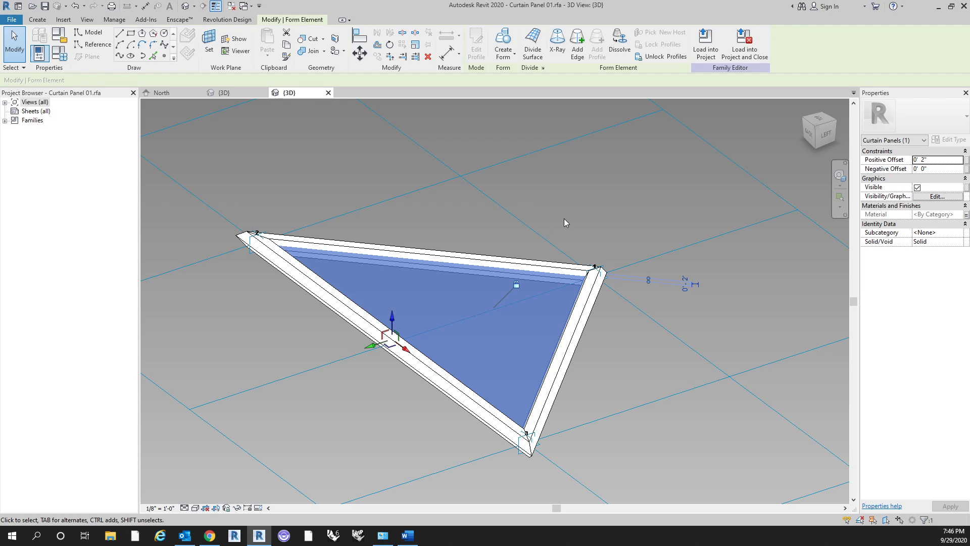
left_click(564, 219)
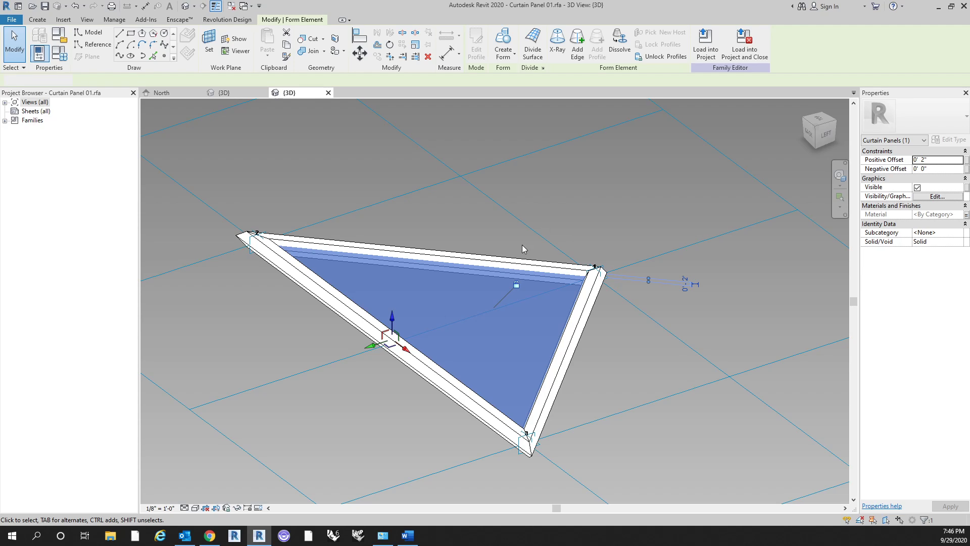
left_click(489, 318)
mouse_move(645, 396)
middle_mouse_down("shift")
mouse_move(687, 350)
mouse_move(767, 297)
mouse_move(708, 357)
mouse_move(646, 393)
mouse_move(628, 388)
middle_mouse_up("shift")
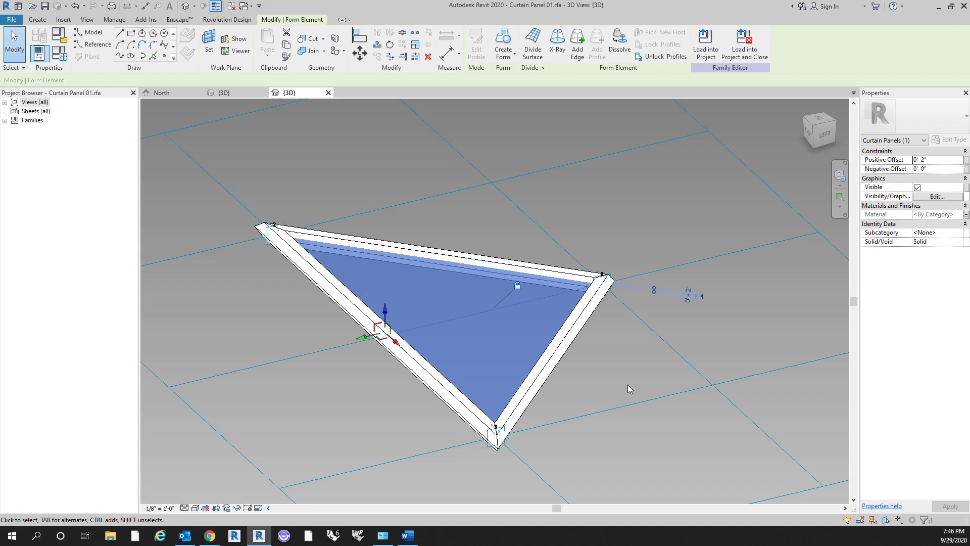
mouse_move(626, 351)
middle_mouse_down("shift")
mouse_move(643, 369)
mouse_move(626, 344)
middle_mouse_up("shift")
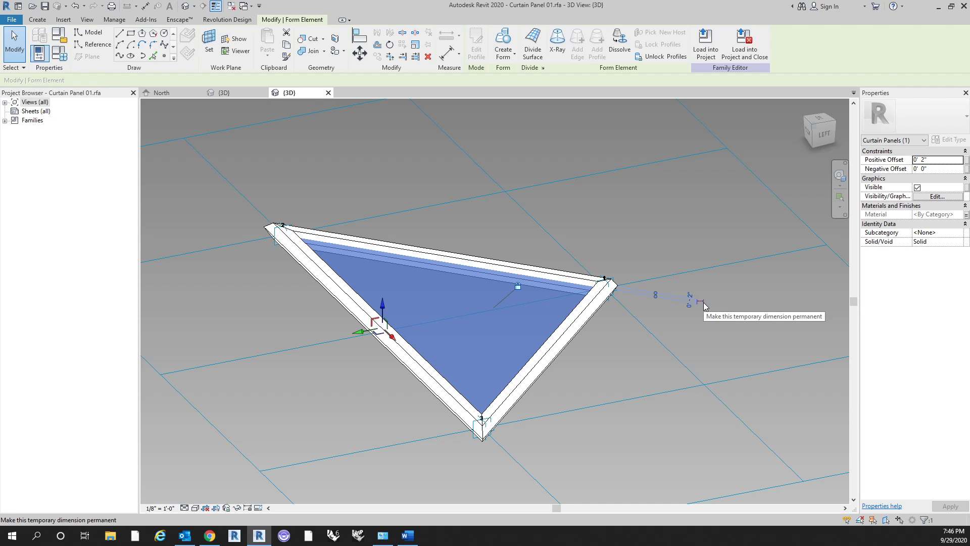
left_click(703, 302)
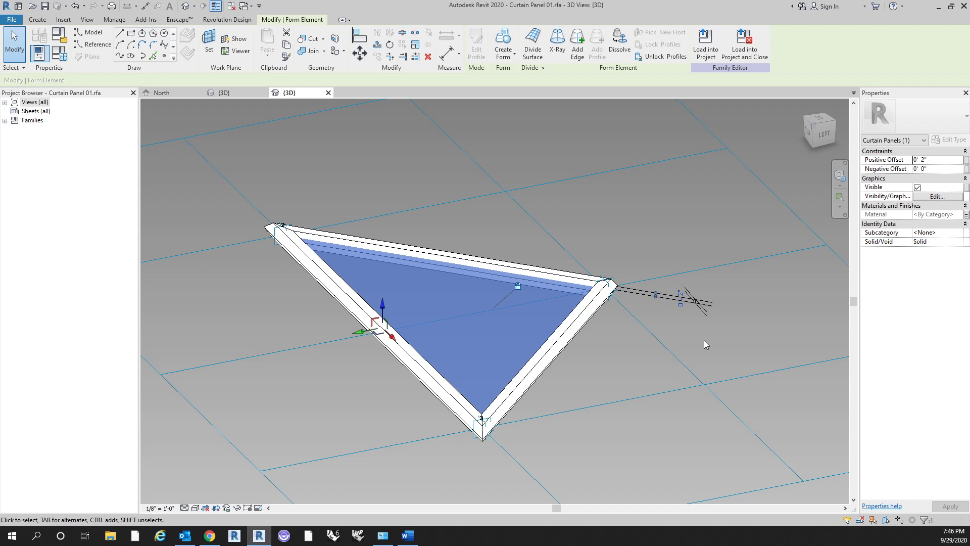
Move the panel thickness dimension slightly farther out from the corner at point 1
left_click(723, 310)
scroll(717, 309, "up", 2)
scroll(657, 298, "down", 2)
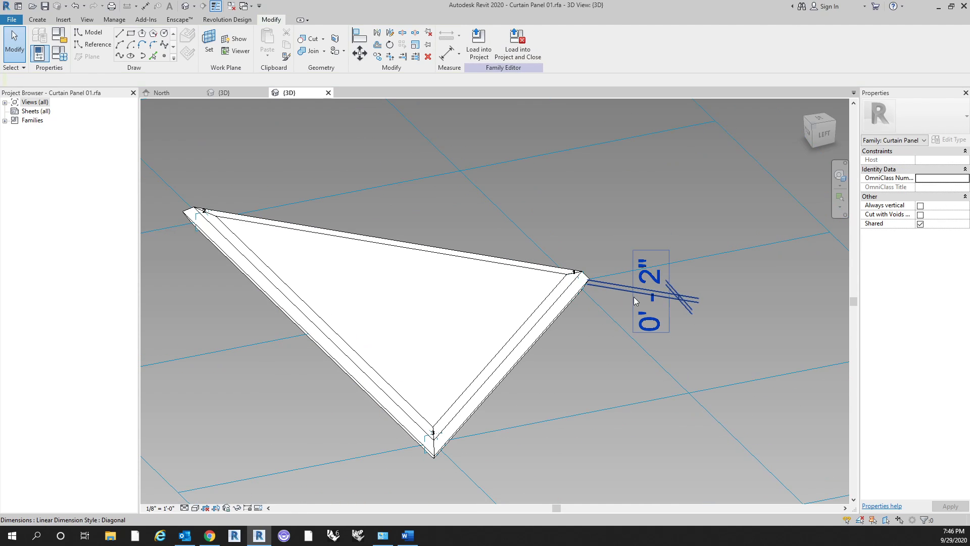
left_click_drag(691, 318, 723, 321)
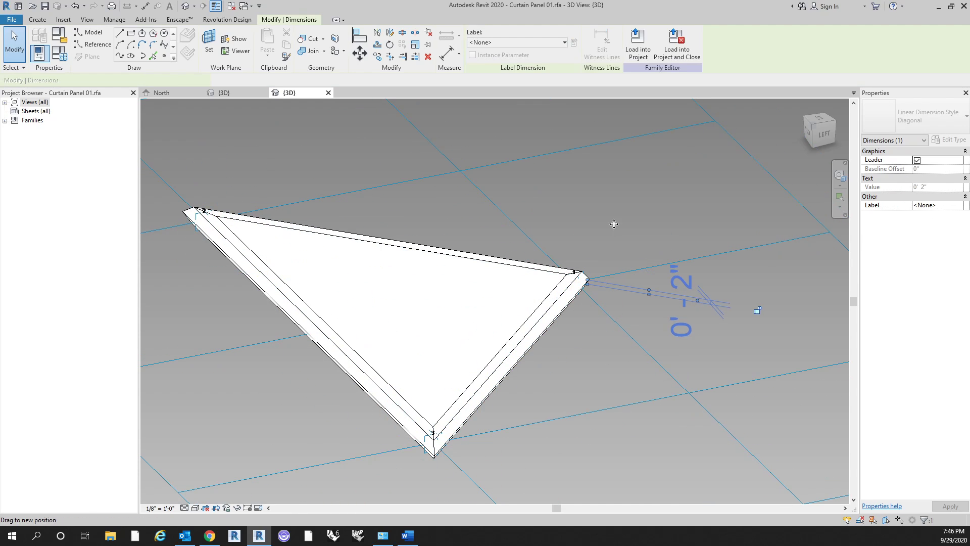
left_click(606, 238)
scroll(627, 268, "down", 2)
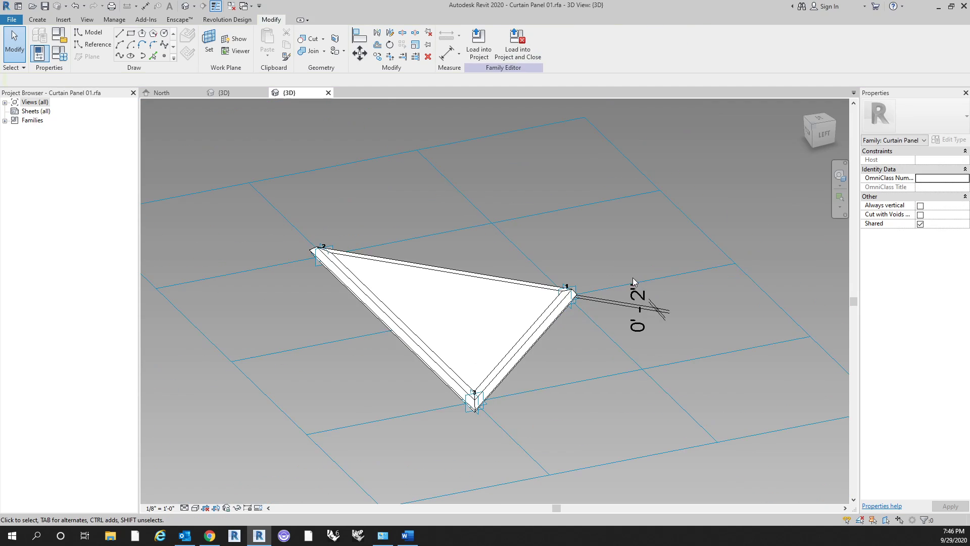
Create a new family parameter named Panel Depth as the label for the panel thickness dimension
left_click(645, 302)
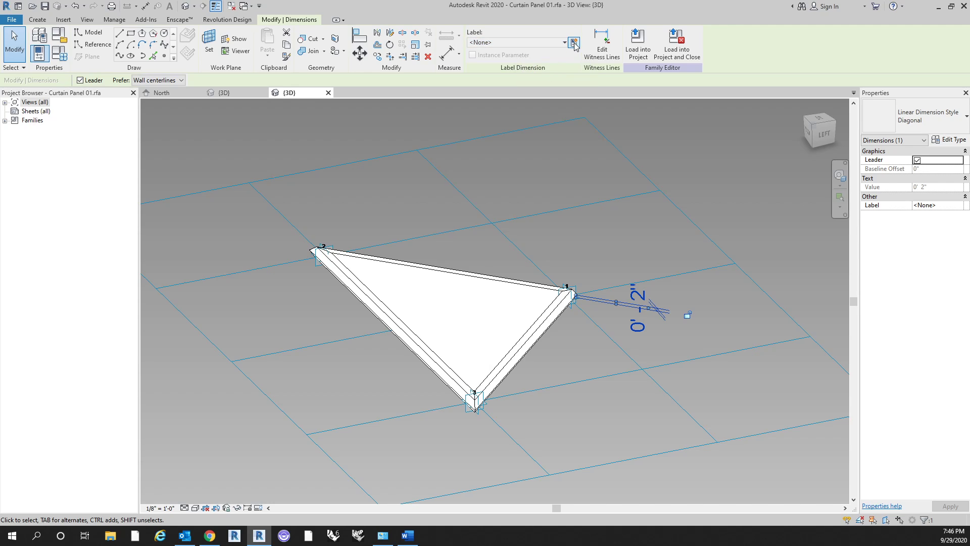
left_click(554, 44)
left_click(554, 45)
left_click(561, 44)
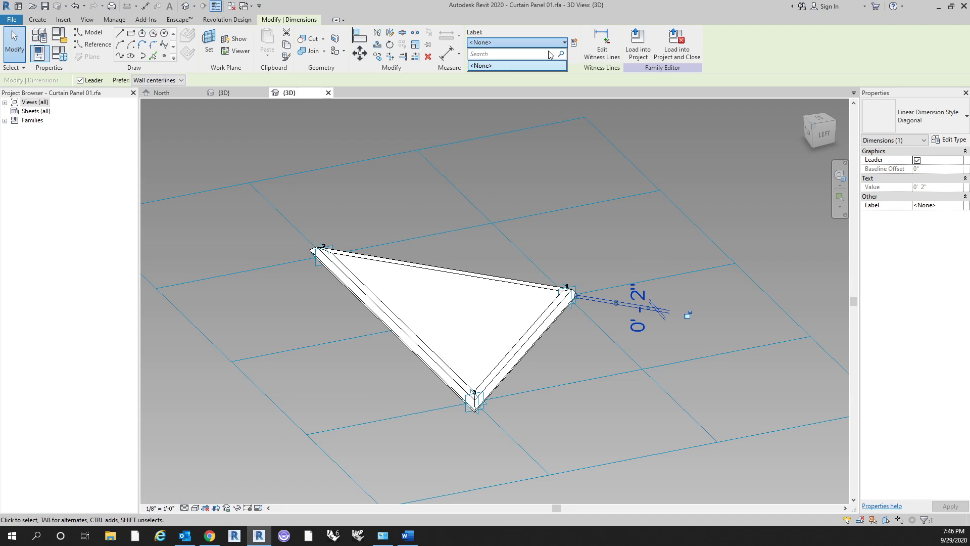
left_click(564, 43)
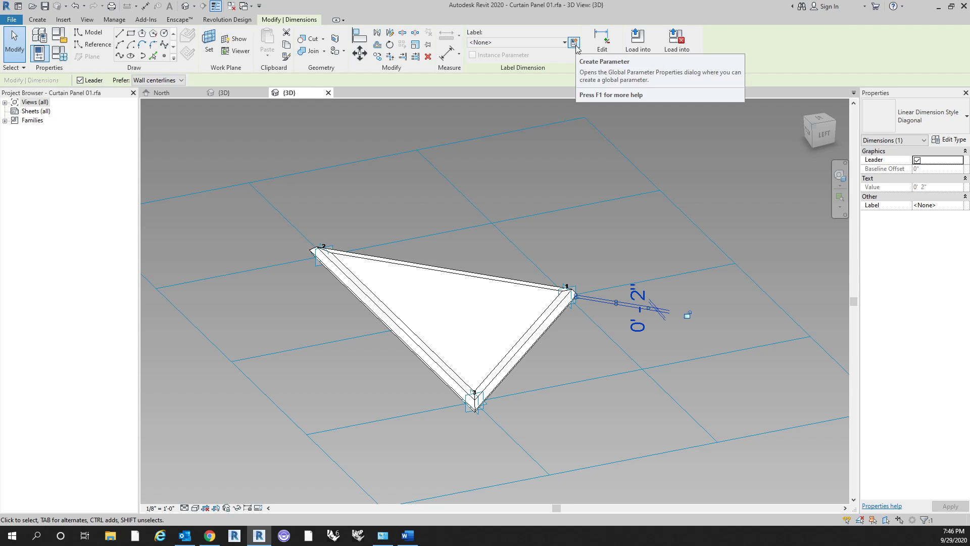
left_click(575, 44)
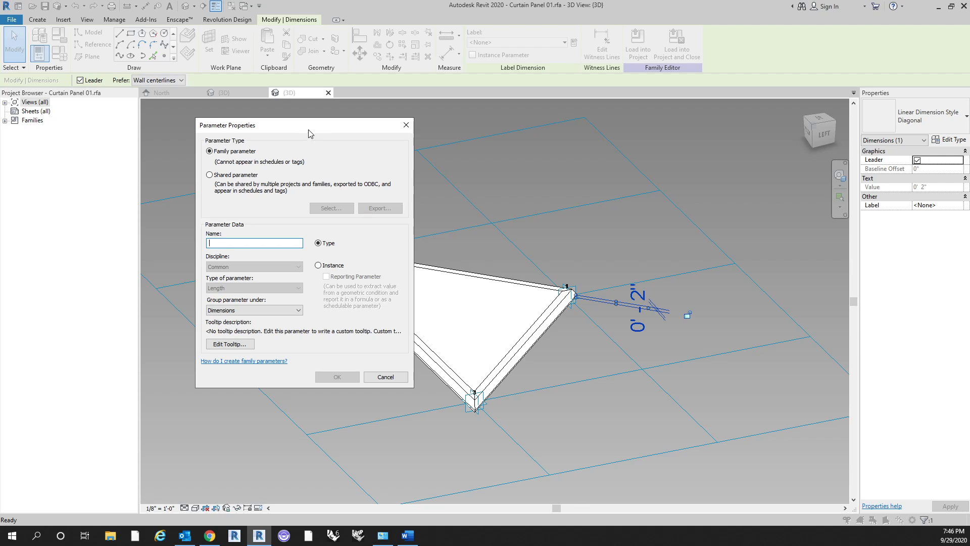
left_click_drag(310, 133, 293, 150)
type("P")
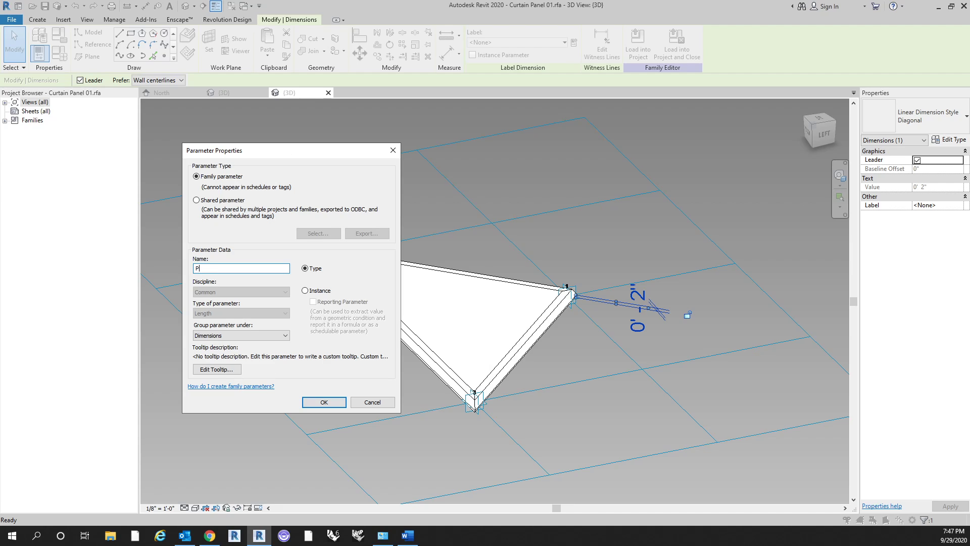
type("anel Dpet")
key("BackSpace")
key("BackSpace")
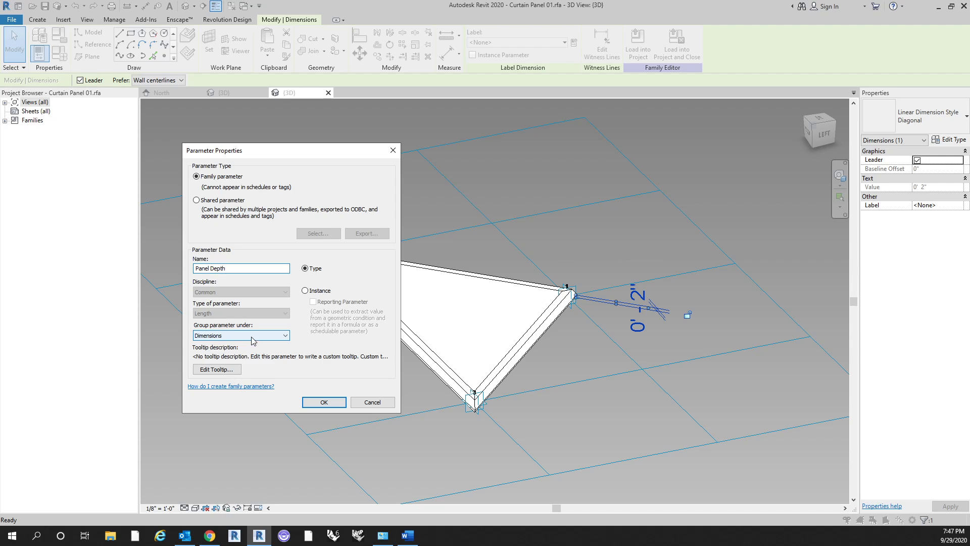
Keep the Panel Depth parameter grouped under Dimensions, make it an instance parameter, and apply it to the thickness dimension
left_click(220, 337)
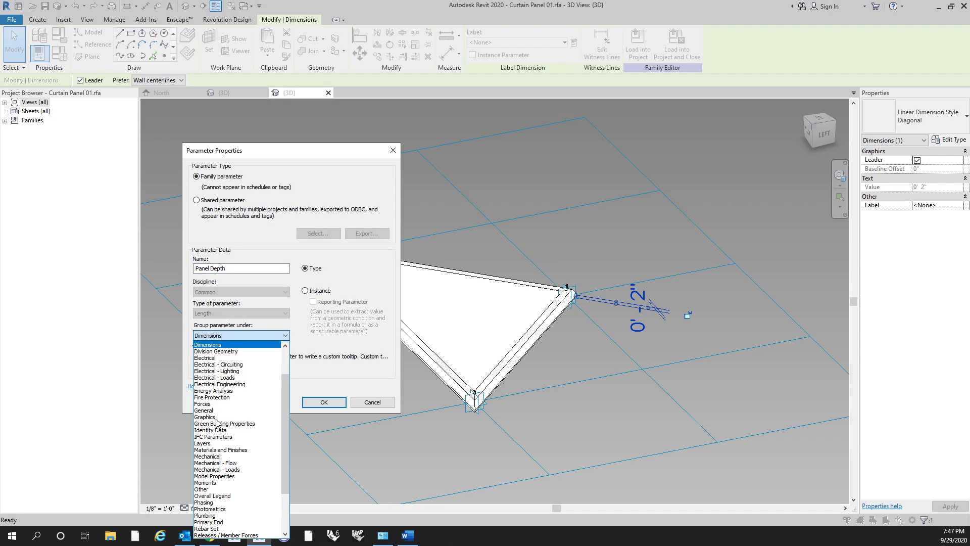
left_click(218, 345)
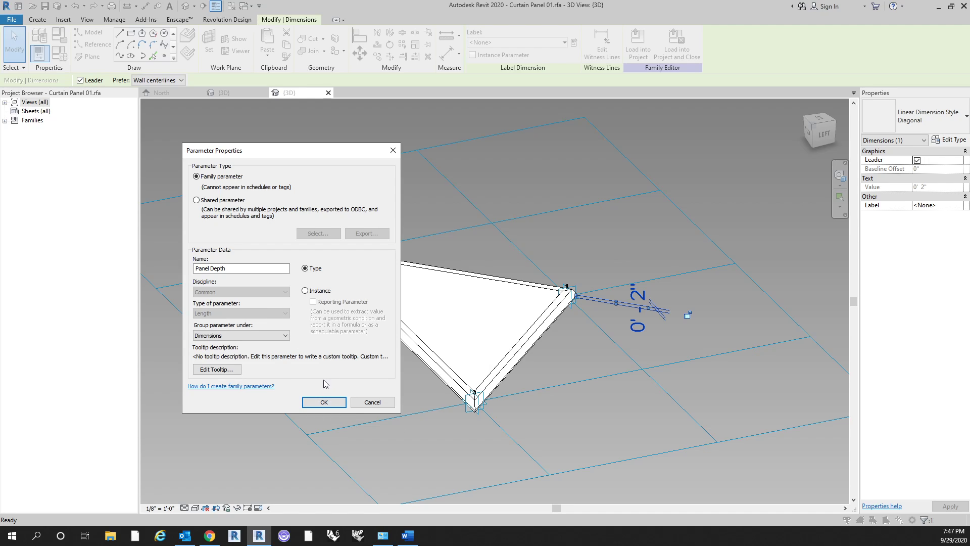
left_click(317, 291)
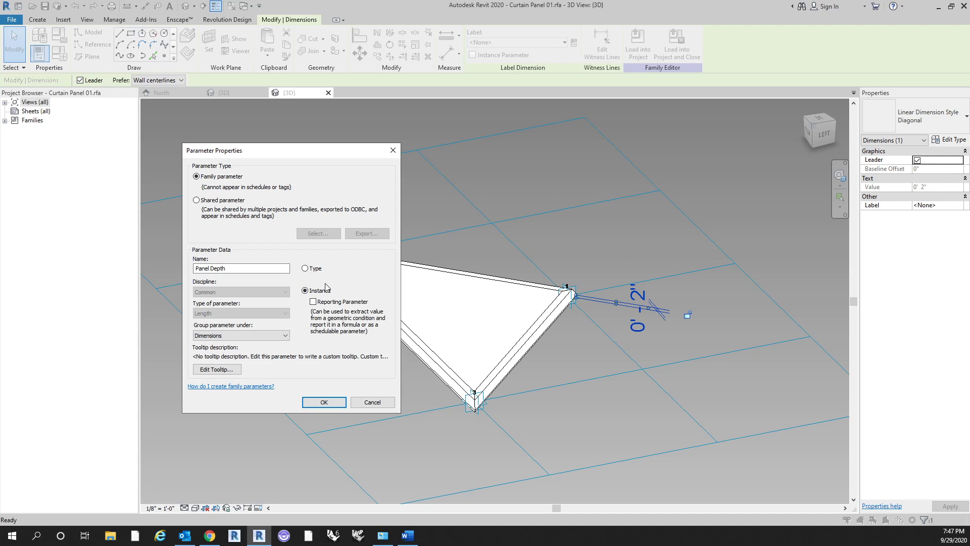
left_click(338, 403)
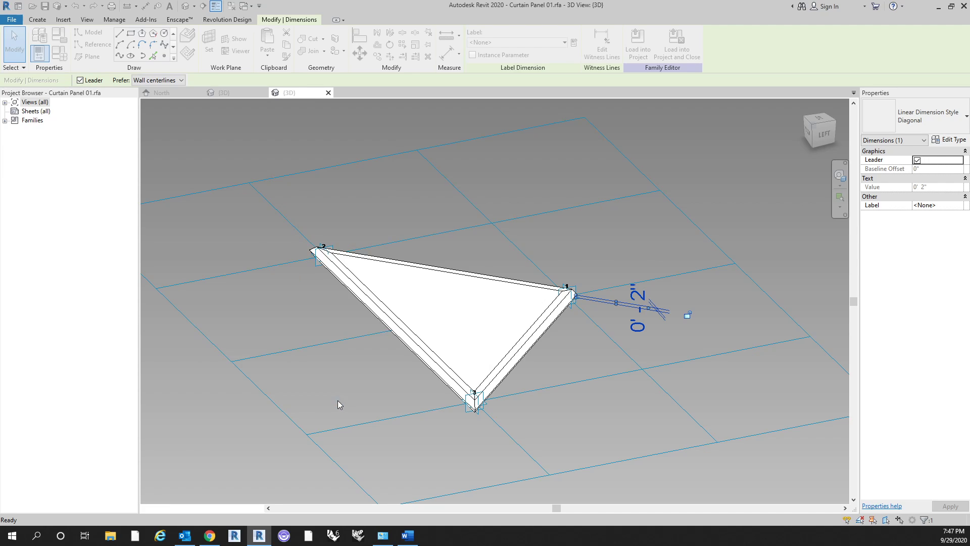
left_click(580, 405)
middle_click_drag(581, 404, 620, 395, "shift")
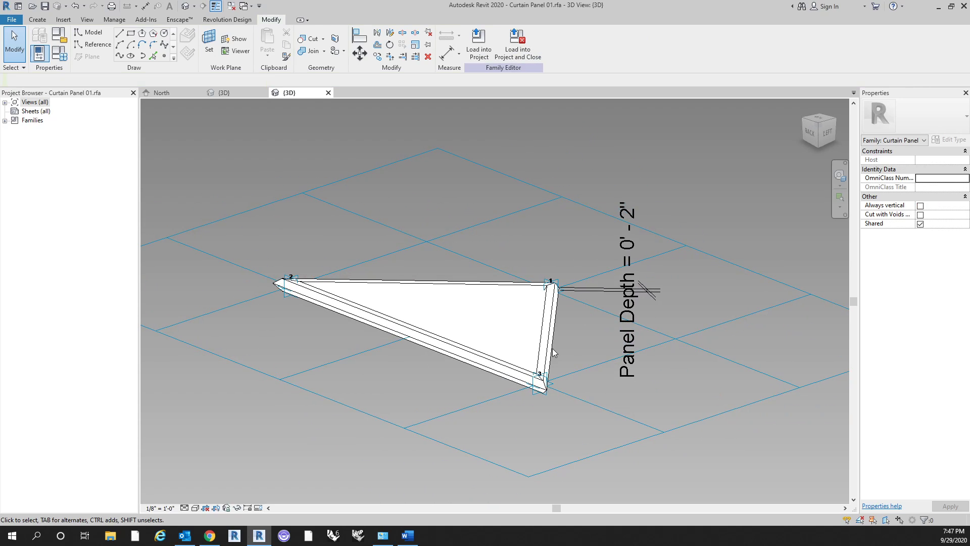
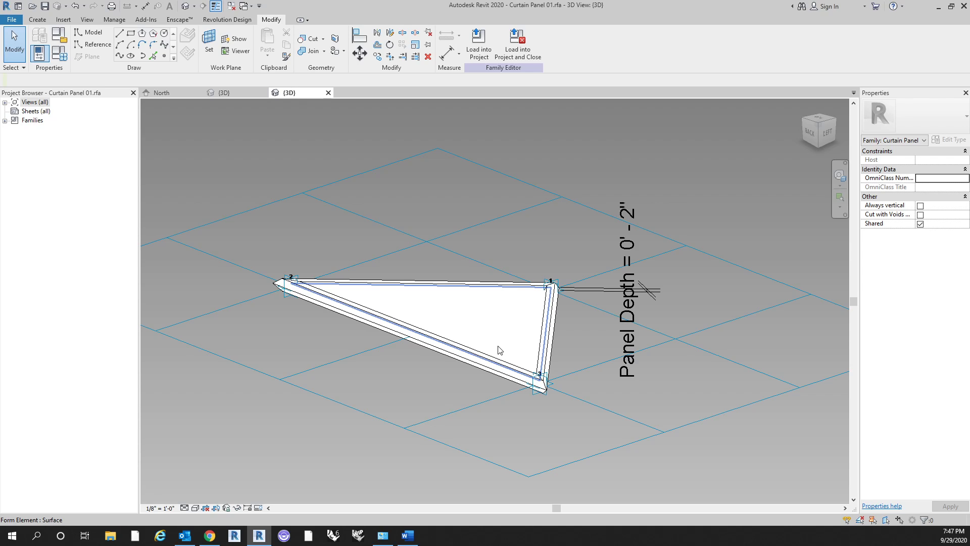
Save the curtain panel family and load it into the project, overwriting the existing version
middle_click_drag(600, 405, 594, 435, "shift")
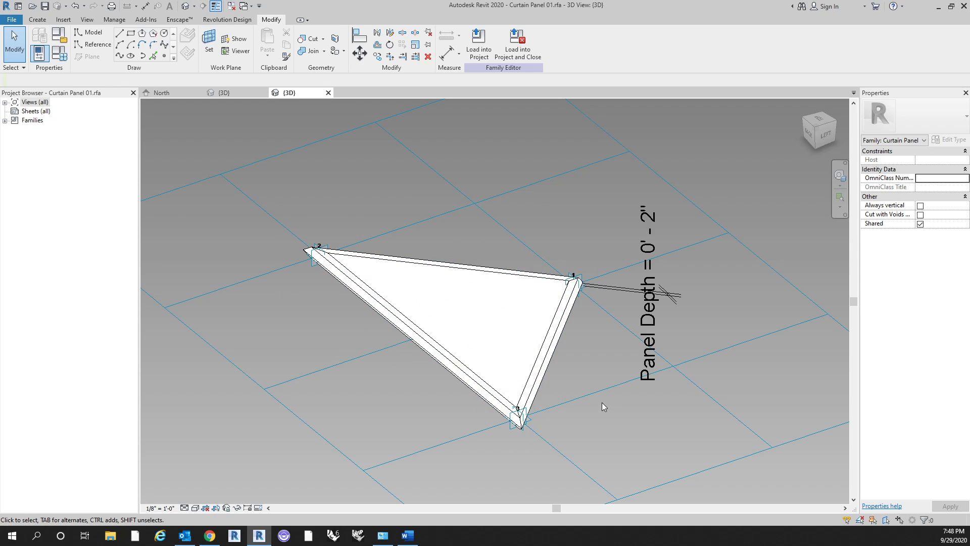
left_click(45, 7)
left_click(479, 43)
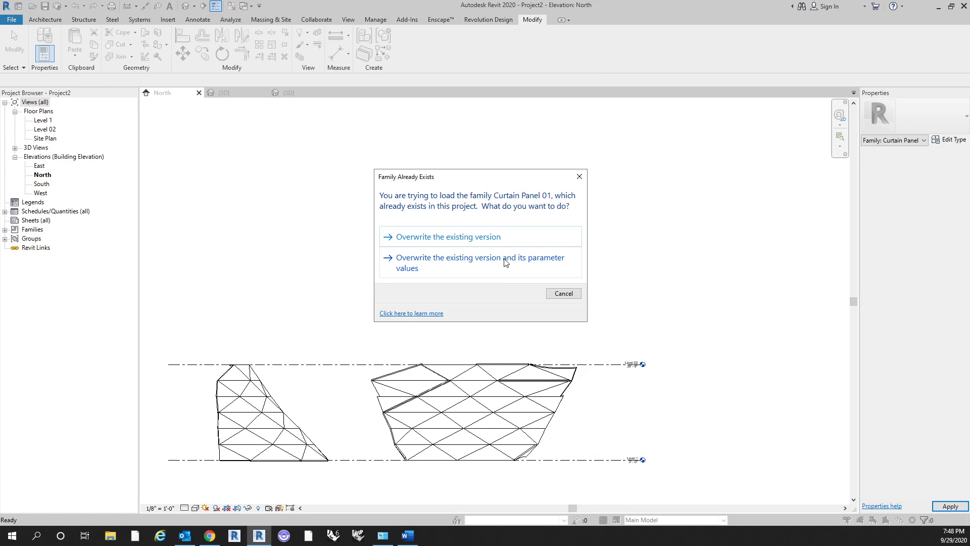
left_click(508, 241)
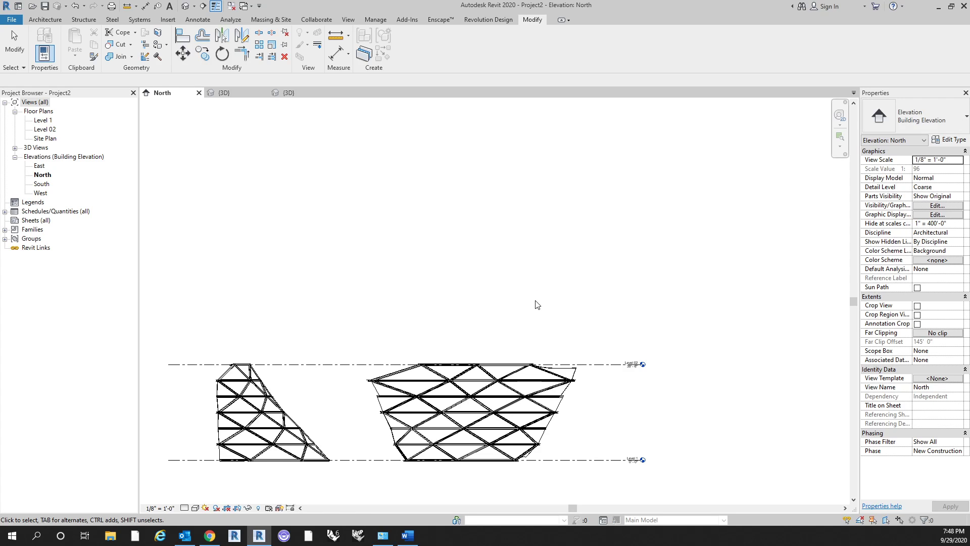
Open the project's 3D view and examine the framed triangular panels along the edges of both mass surfaces
left_click(185, 6)
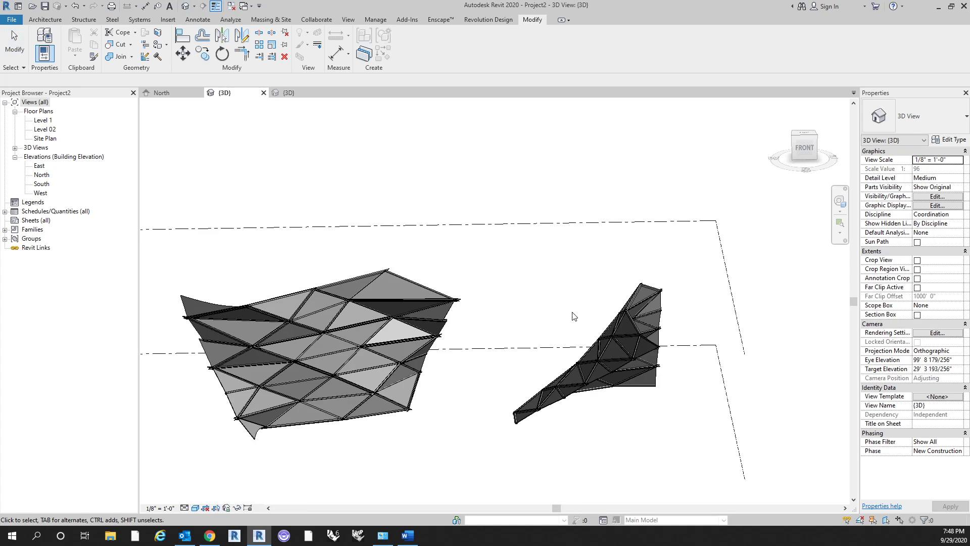
middle_click_drag(574, 317, 626, 240, "shift")
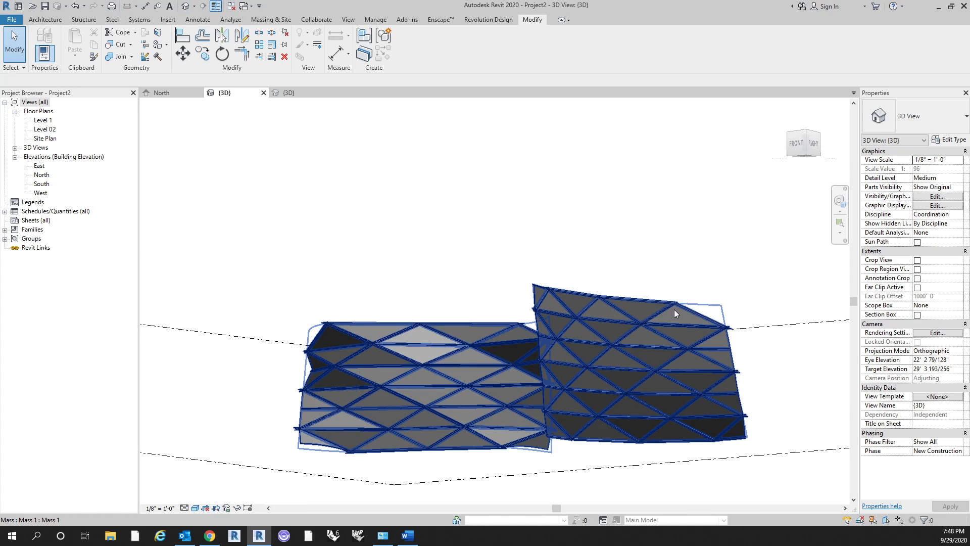
scroll(677, 314, "up", 4)
middle_click_drag(717, 262, 695, 356, "shift")
scroll(729, 281, "up", 3)
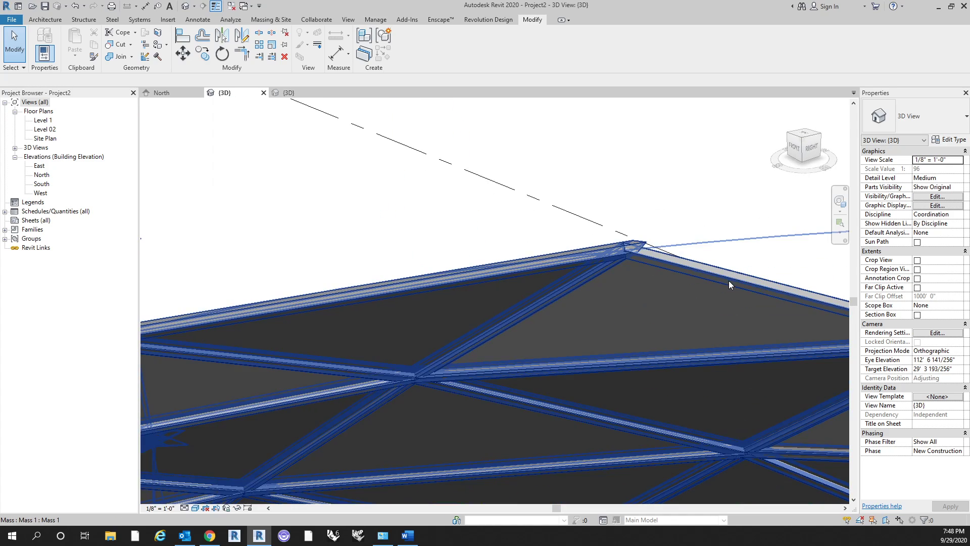
left_click(726, 301)
scroll(677, 237, "down", 5)
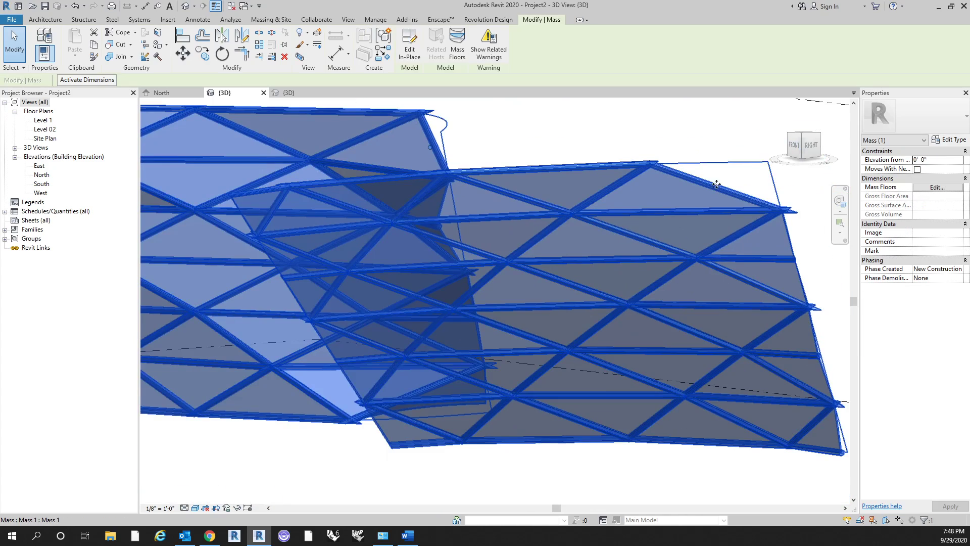
left_click(699, 125)
middle_click_drag(634, 151, 692, 185, "shift")
scroll(546, 208, "up", 3)
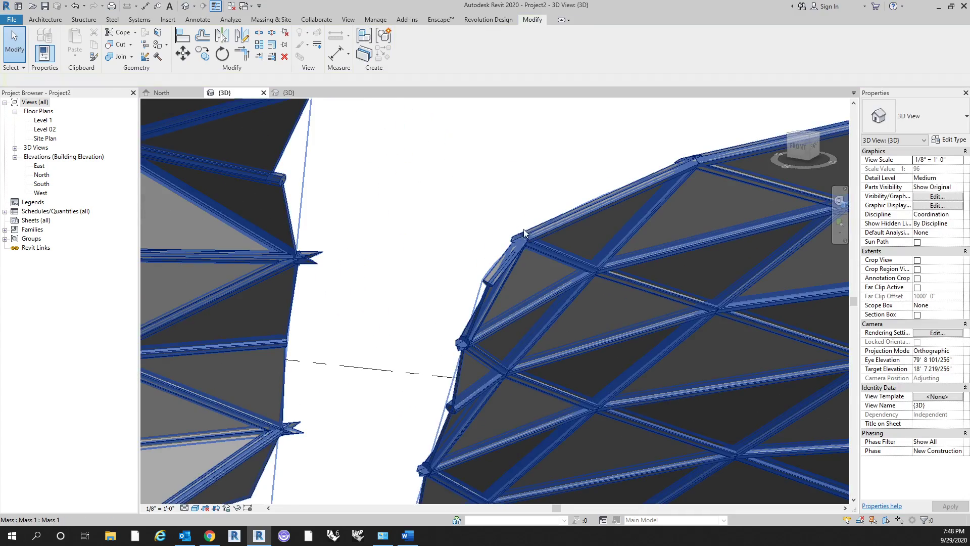
middle_click_drag(546, 207, 617, 357, "shift")
Check the instance properties of individual triangular panels and view the Curtain Panel 01 type properties
left_click(665, 250)
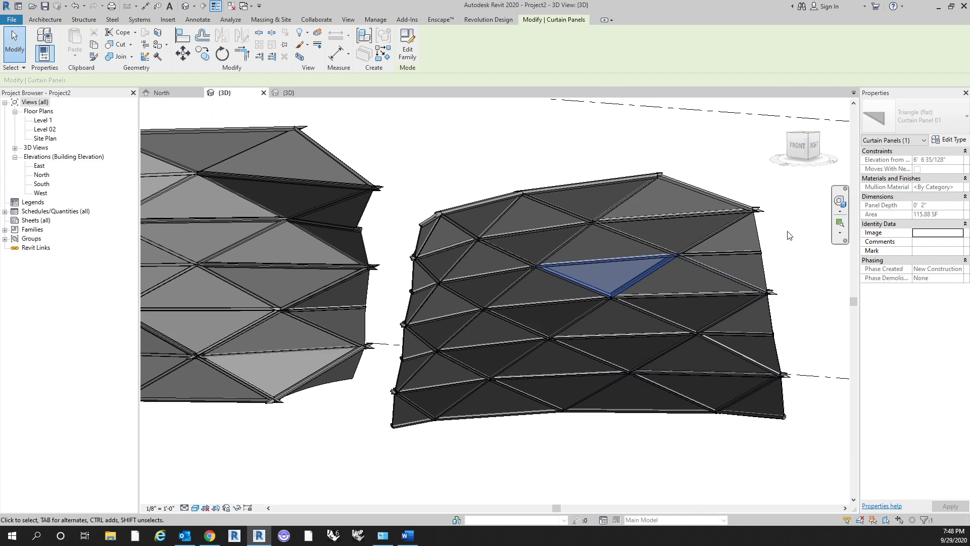
left_click(589, 136)
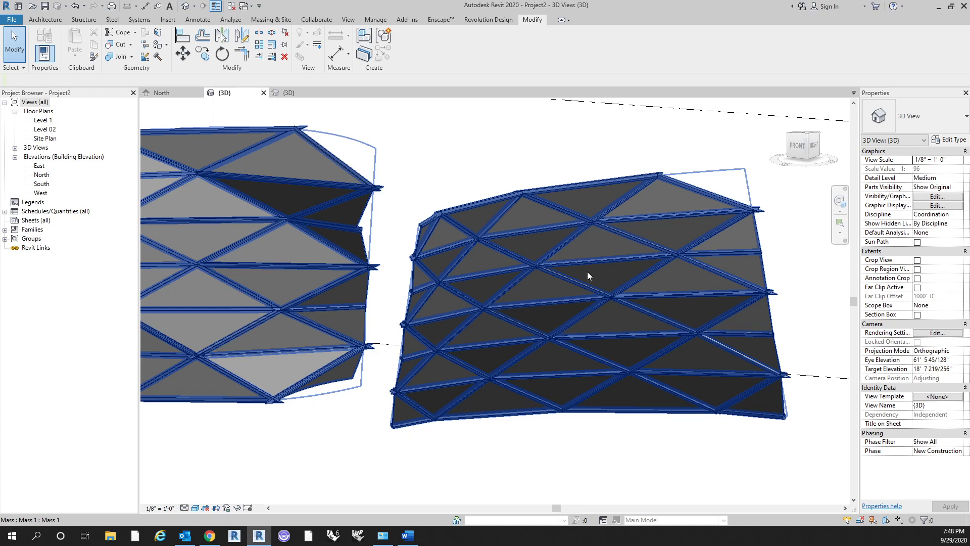
left_click(592, 247)
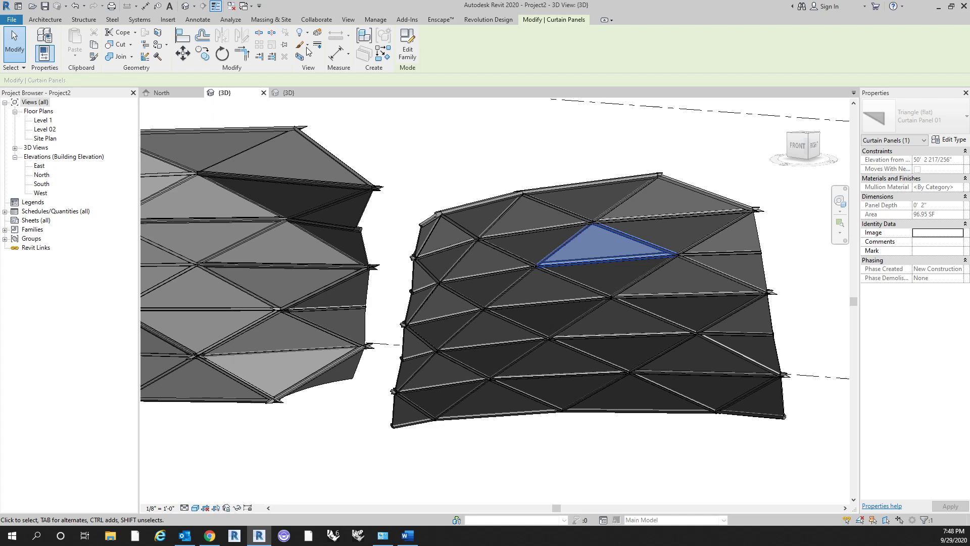
middle_click_drag(504, 273, 797, 296, "shift")
left_click(949, 143)
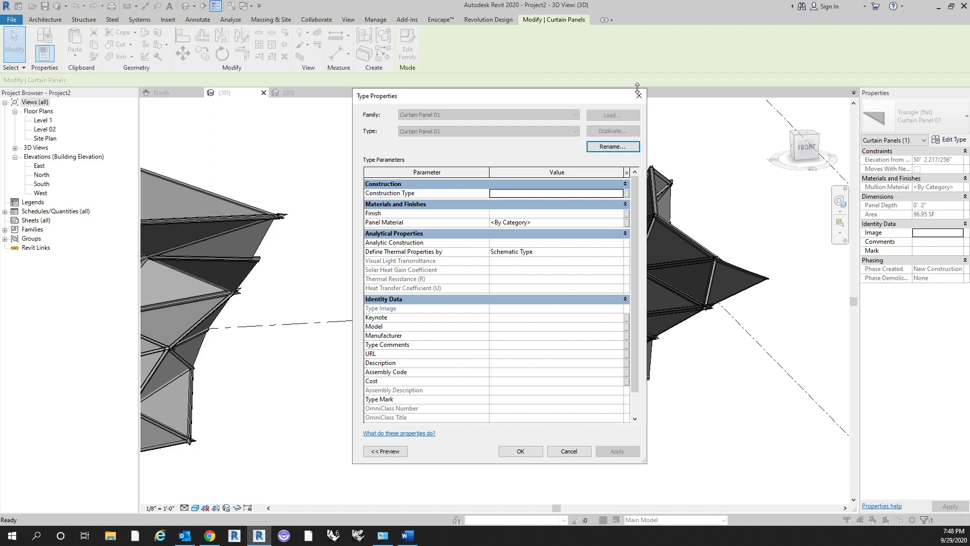
left_click(639, 95)
Compare the editable properties of a single panel with those of the whole mass
left_click(647, 283)
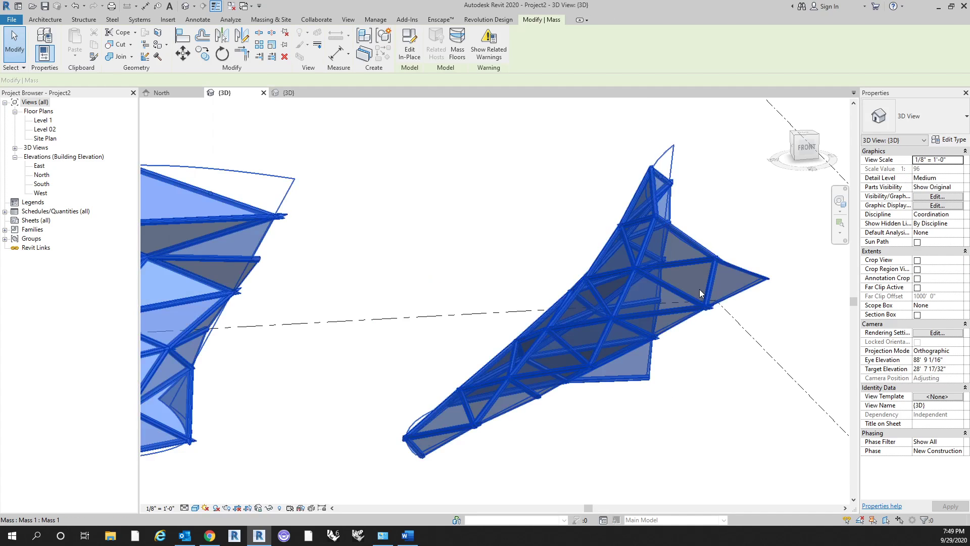
key("Escape")
mouse_move(700, 293)
middle_mouse_down("shift")
mouse_move(693, 383)
mouse_move(629, 381)
mouse_move(689, 288)
middle_mouse_up("shift")
left_click(619, 263)
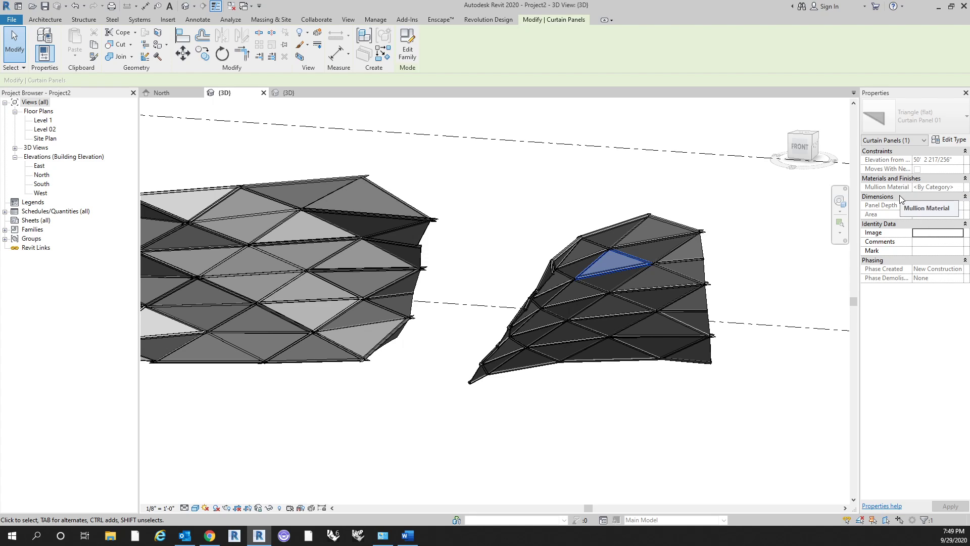
left_click(733, 426)
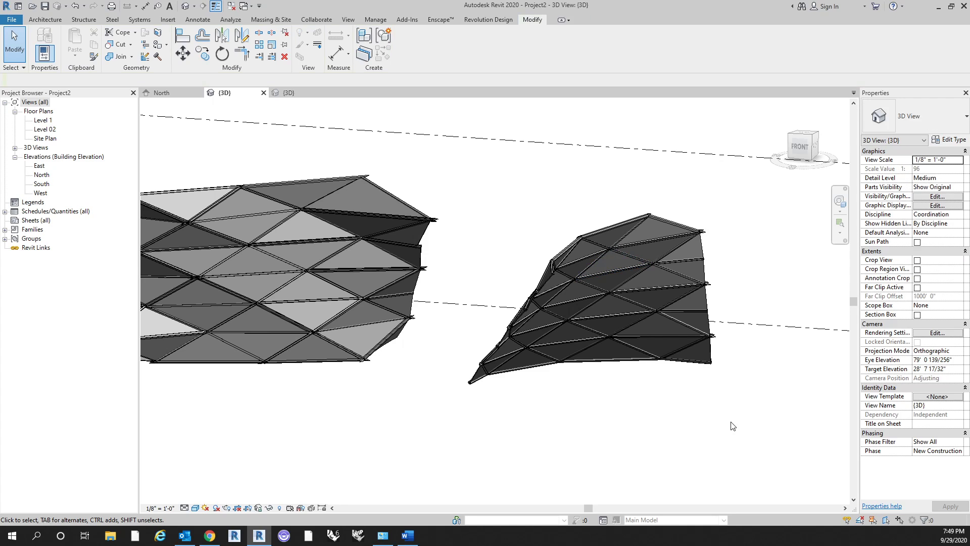
left_click(706, 318)
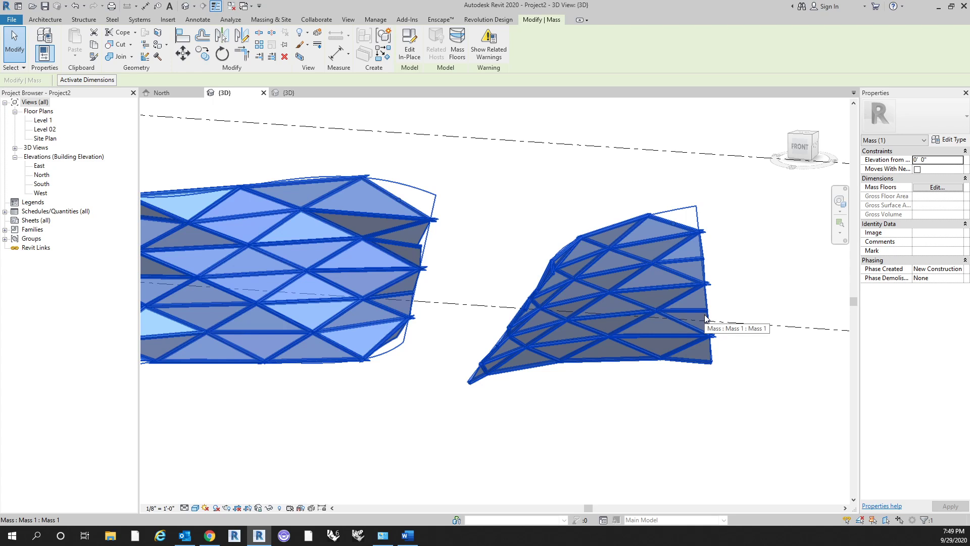
left_click(718, 275)
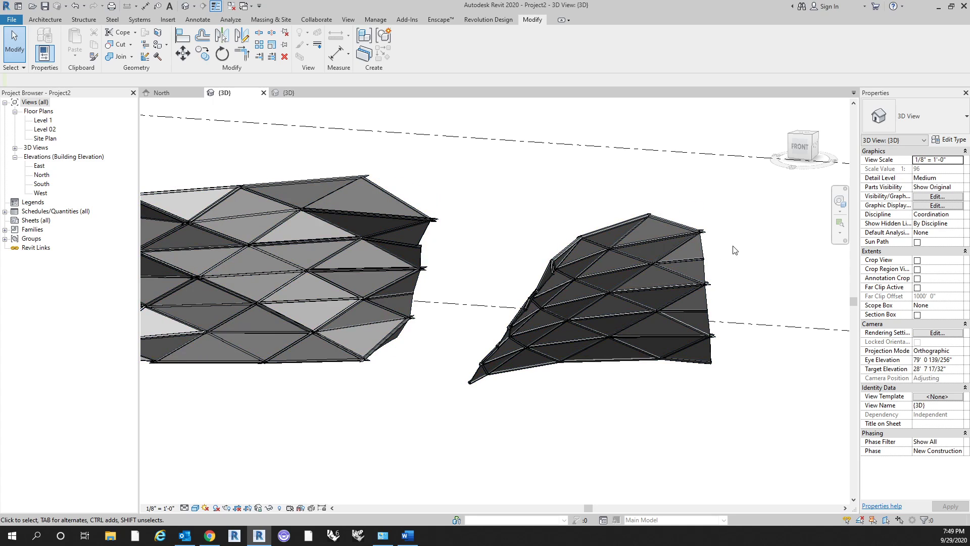
Start in-place editing of the panelled mass
middle_click_drag(735, 250, 686, 295, "shift")
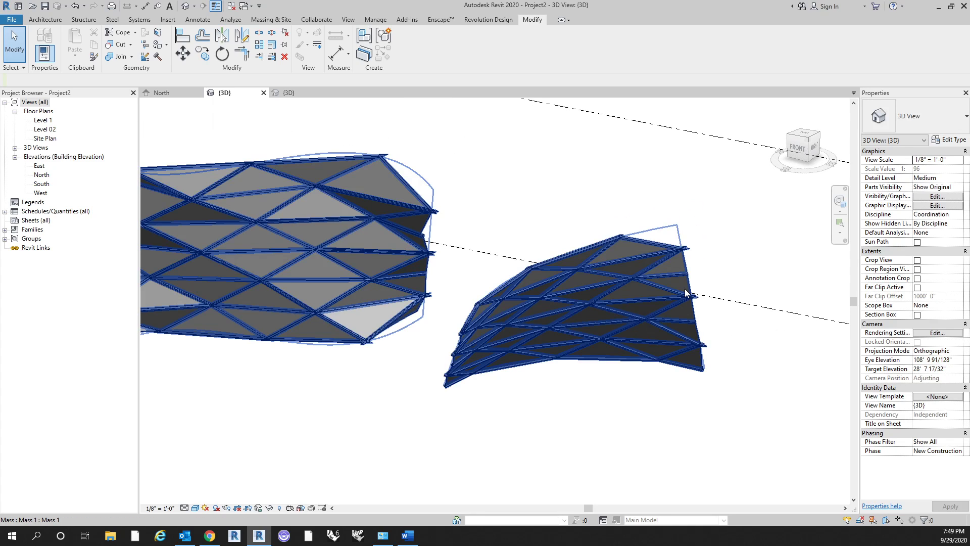
left_click(687, 293)
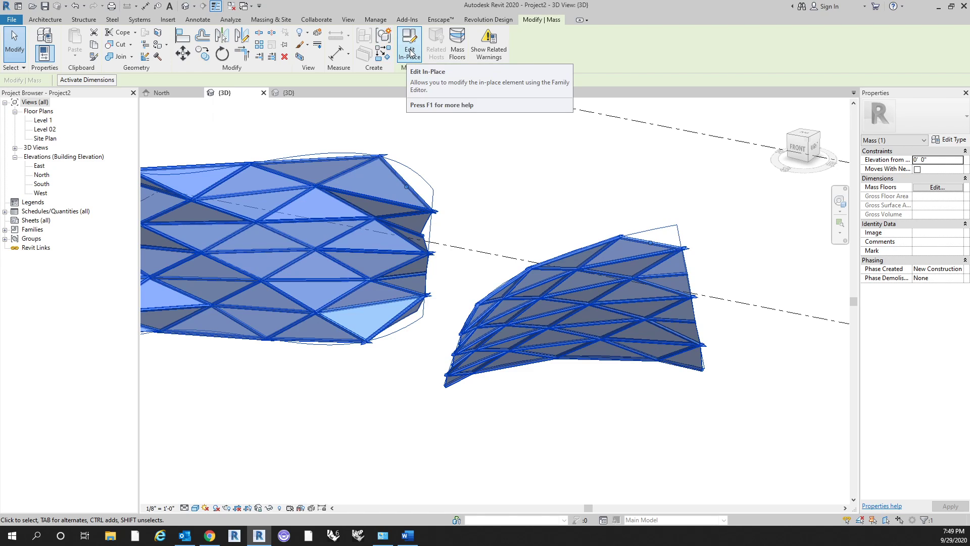
left_click(410, 52)
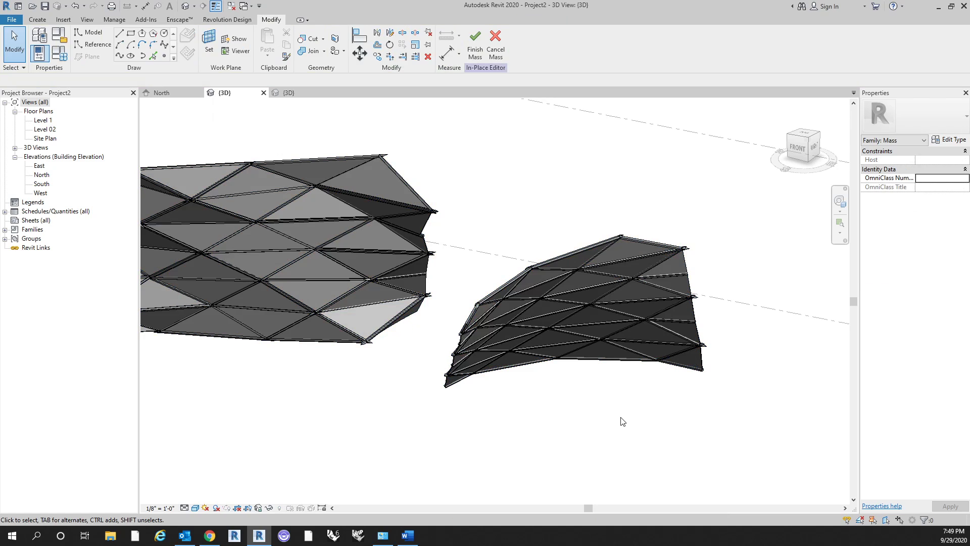
Select a single triangular panel within the mass and review its instance and type properties
key("Tab")
left_click(639, 290)
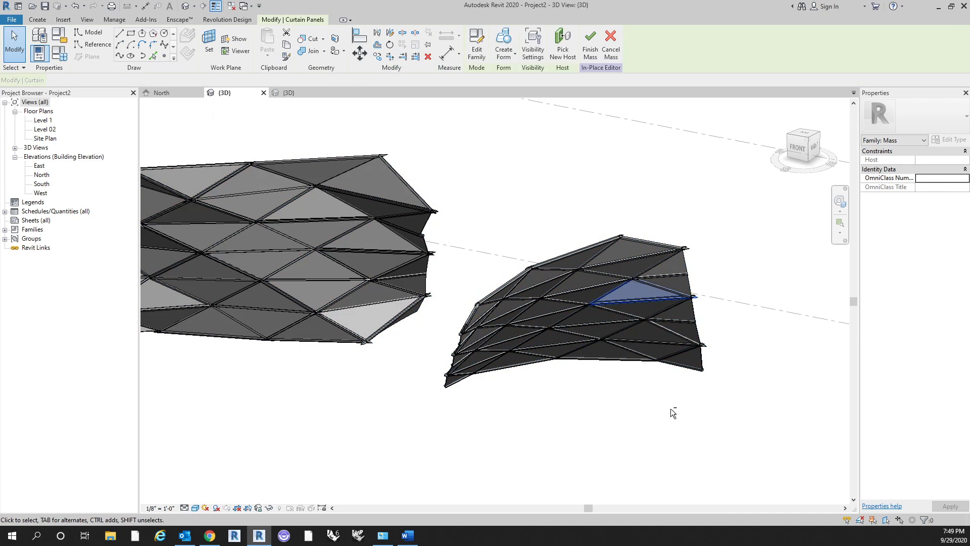
middle_click_drag(672, 408, 686, 355, "shift")
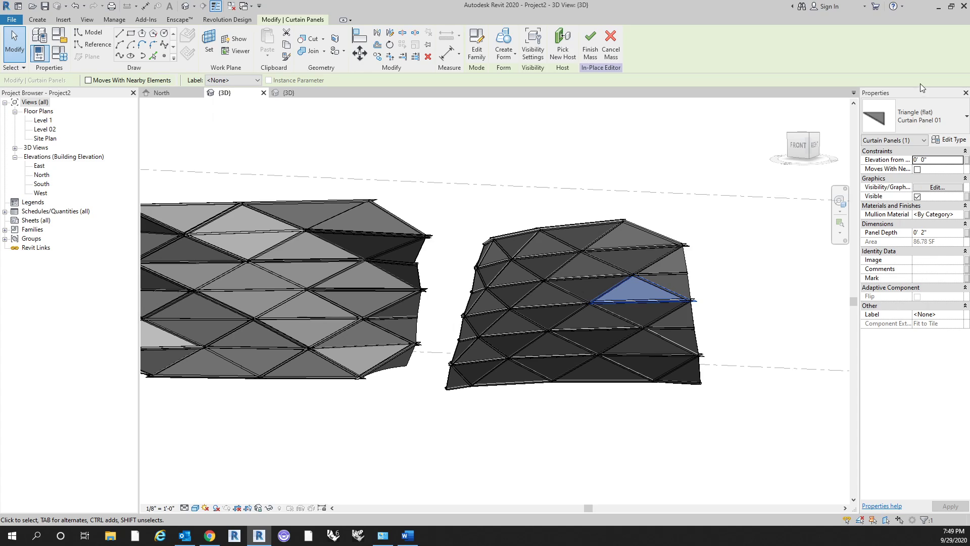
left_click(952, 140)
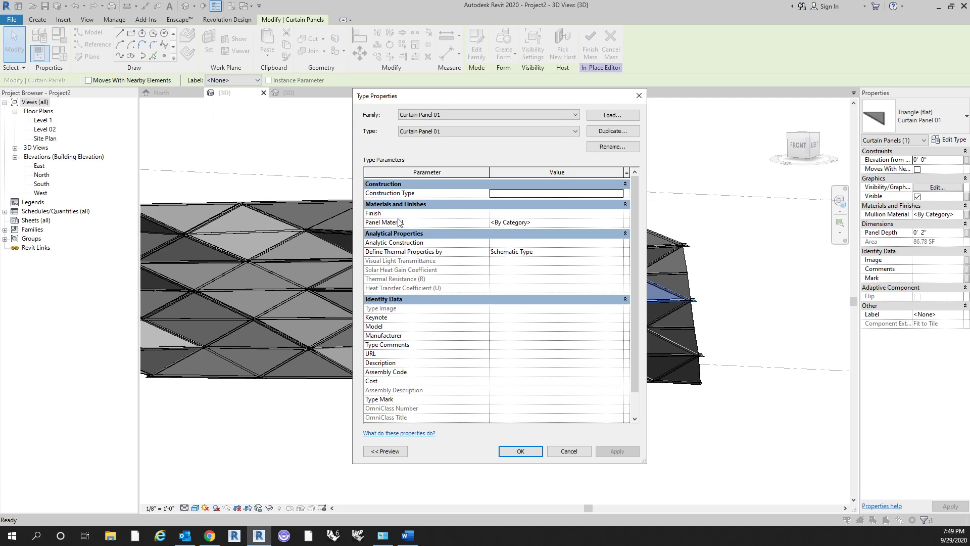
left_click(521, 451)
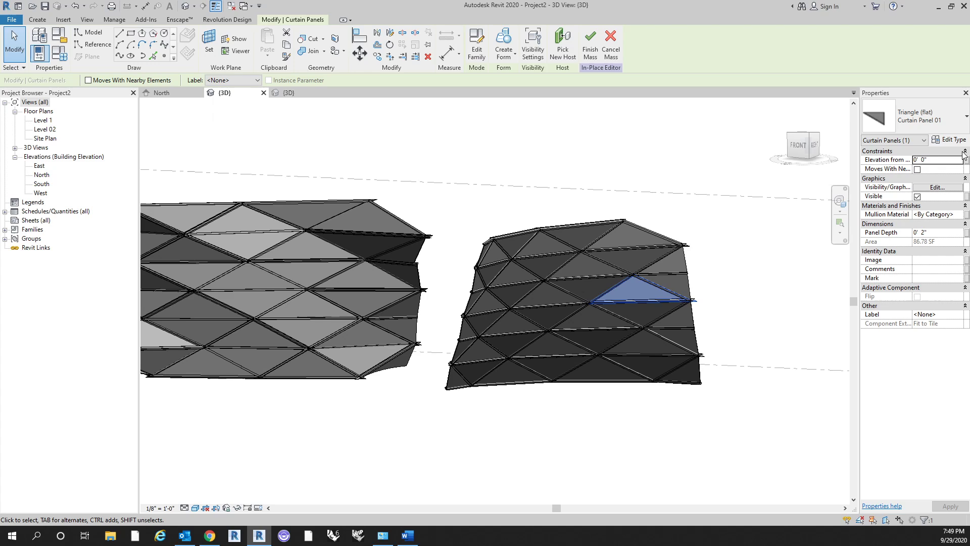
Select the smaller mass's divided surface and set the Curtain Panel 01 type's Panel Material to Glass
left_click(773, 198)
middle_click_drag(749, 251, 672, 273, "shift")
scroll(700, 234, "up", 1)
left_click(649, 304)
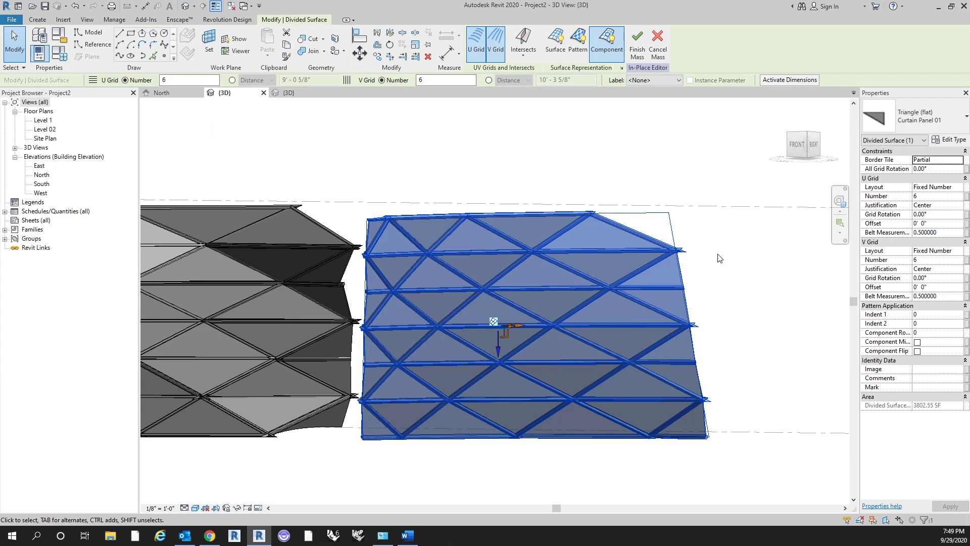
left_click(949, 139)
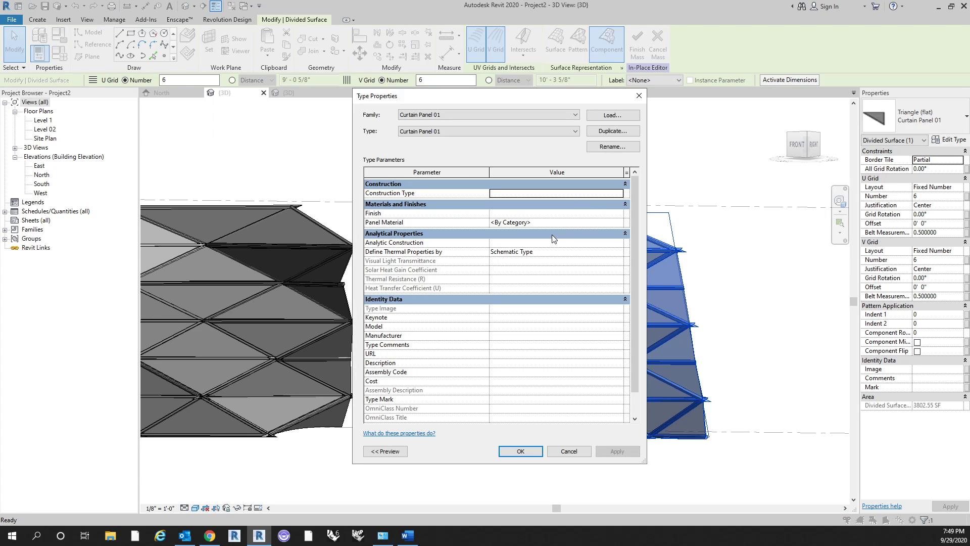
left_click(623, 223)
left_click(623, 224)
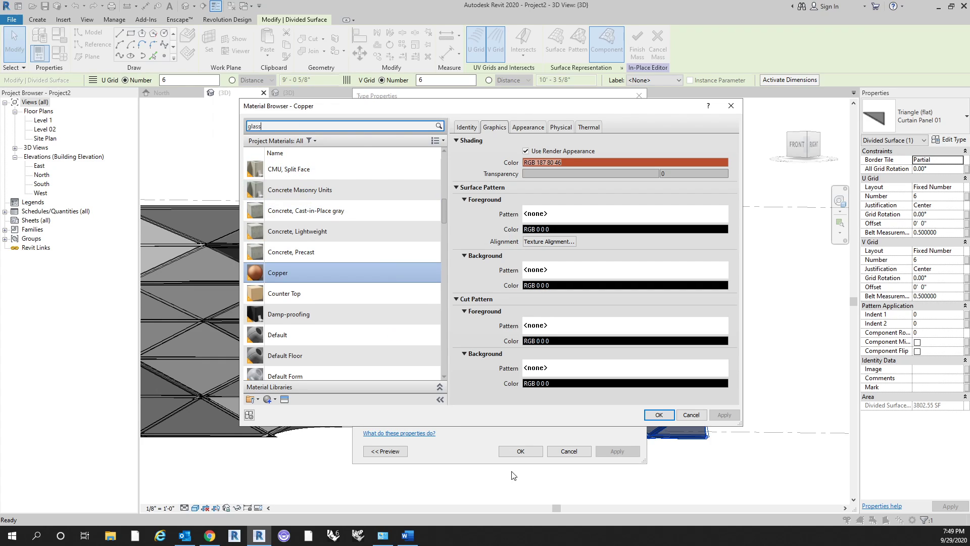
left_click(259, 201)
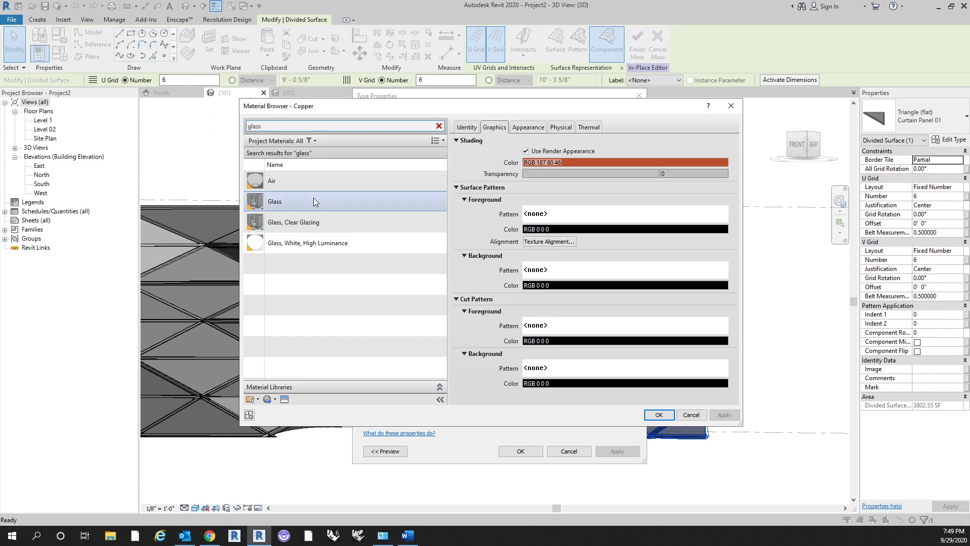
left_click(660, 415)
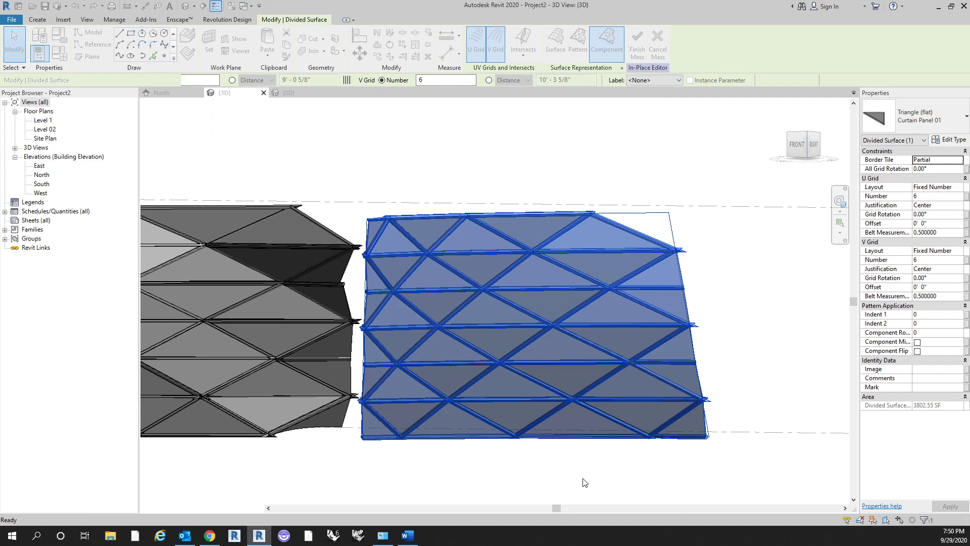
left_click(587, 471)
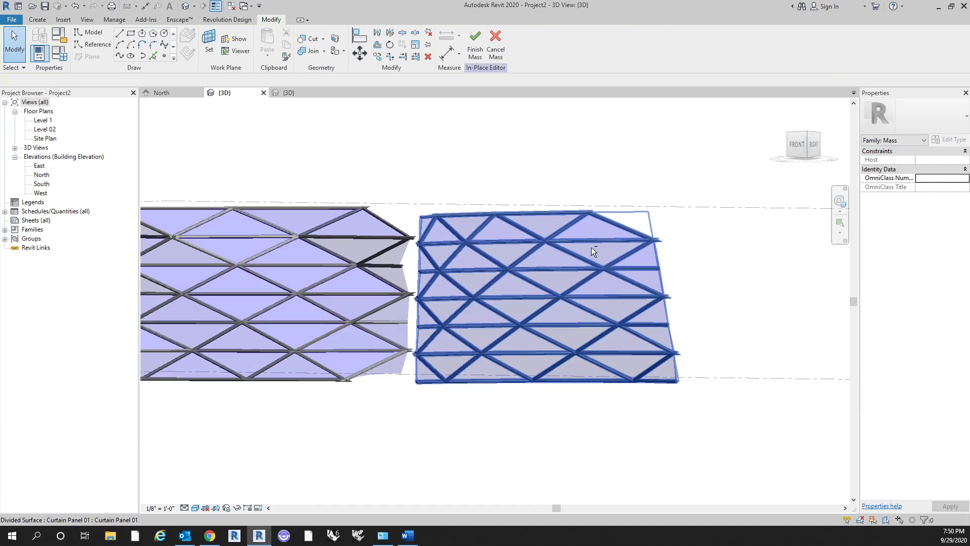
Examine the glass panels and their frames on both curved surfaces from several angles
middle_click_drag(591, 247, 643, 255, "shift")
scroll(670, 255, "up", 3)
scroll(641, 255, "down", 5)
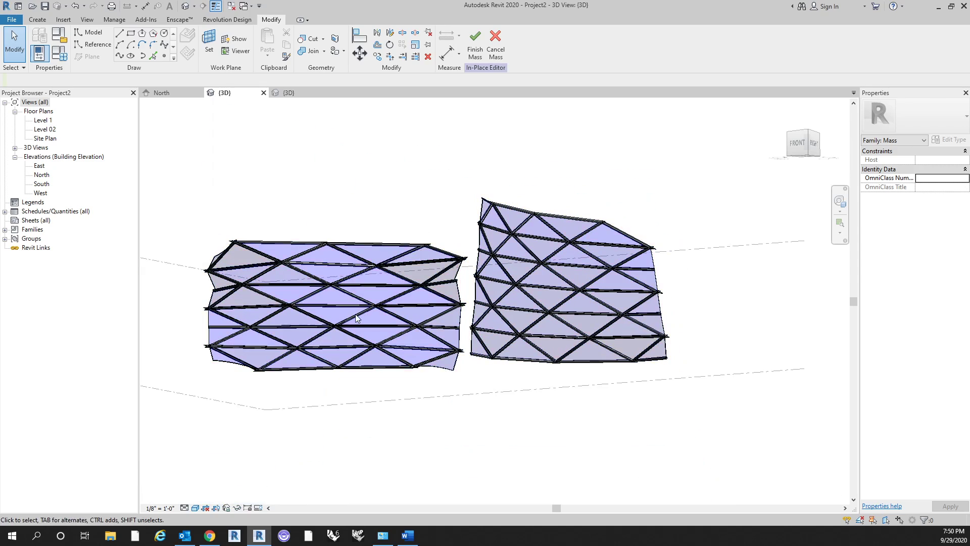
middle_click_drag(443, 292, 416, 370, "shift")
scroll(423, 199, "up", 2)
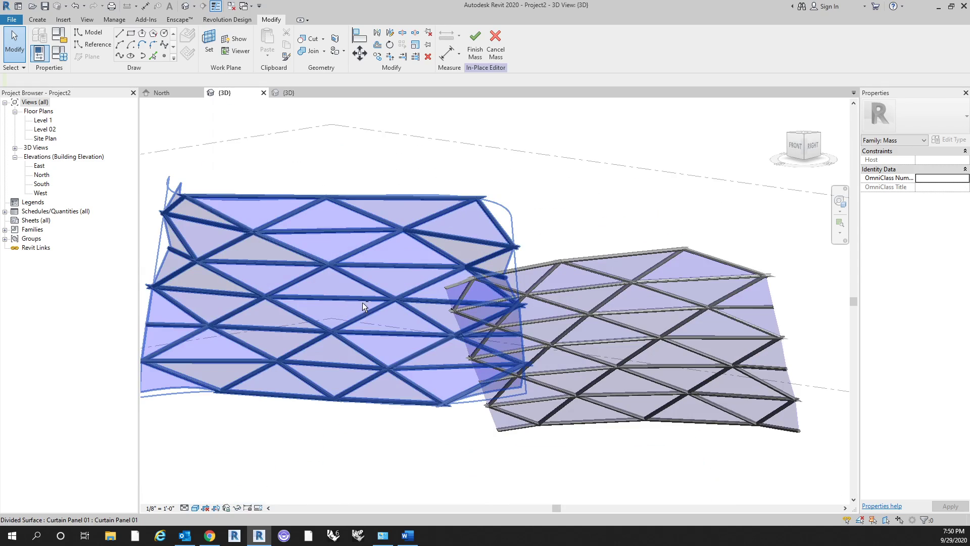
middle_click_drag(362, 302, 392, 300, "shift")
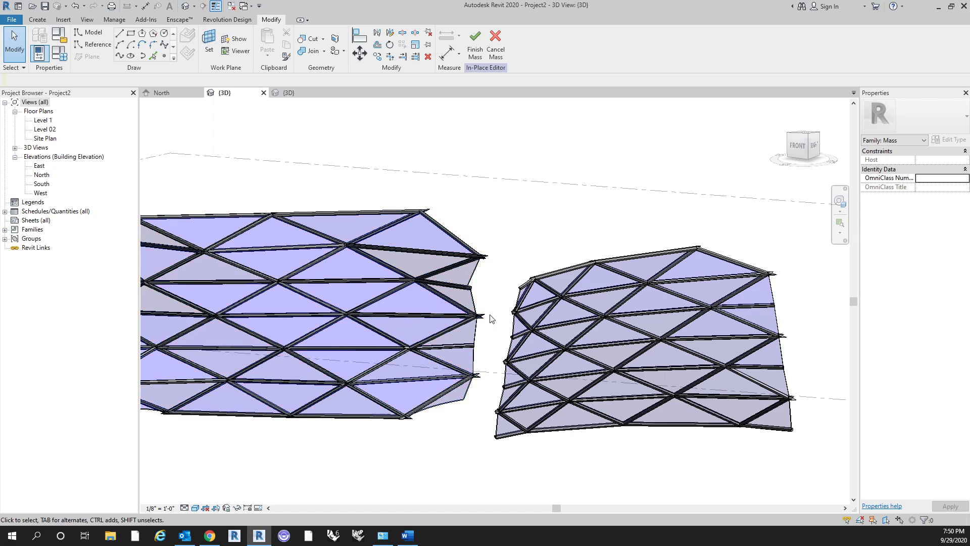
scroll(494, 322, "down", 2)
scroll(623, 338, "up", 1)
middle_click_drag(623, 338, 644, 314, "shift")
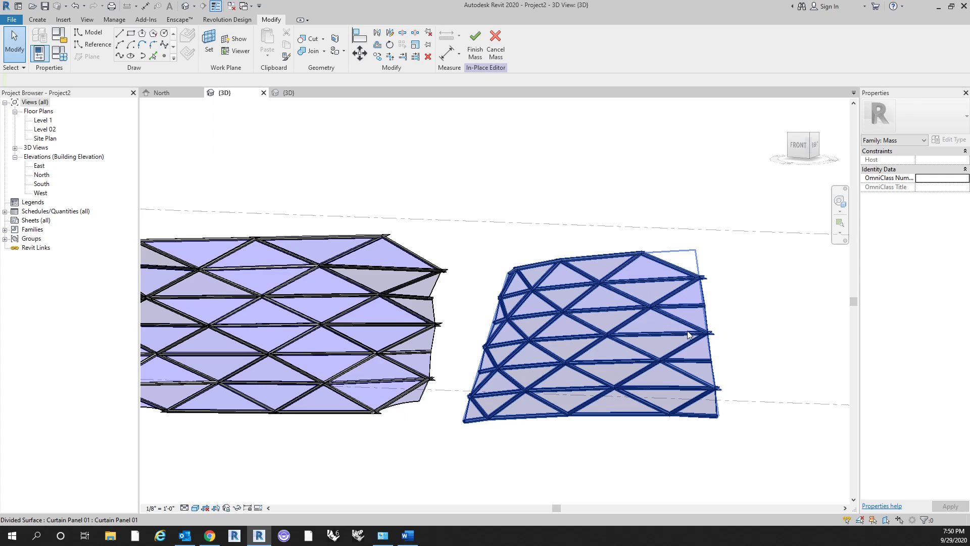
scroll(657, 331, "up", 3)
key("Tab")
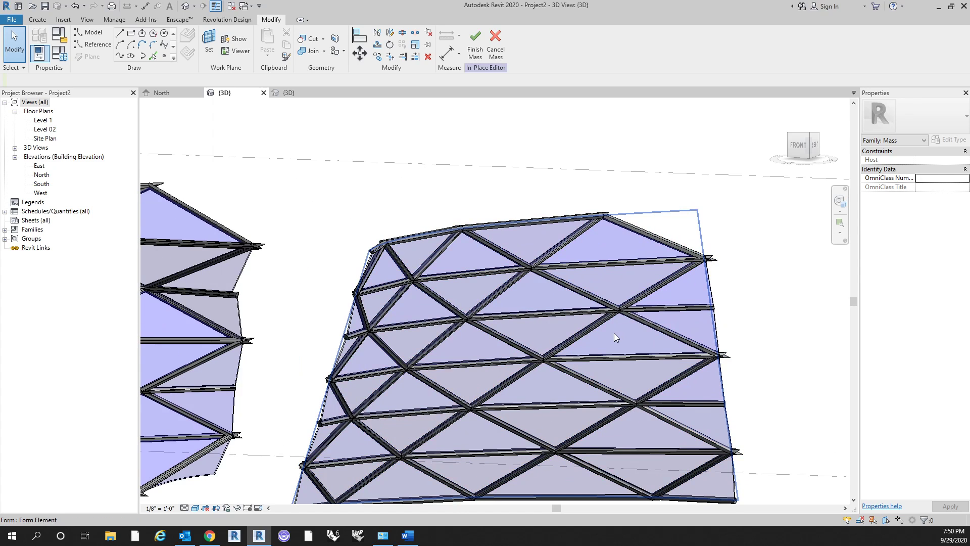
Set the Mullion Material of one triangular panel near the outer edge of the smaller surface to Copper
left_click(617, 335)
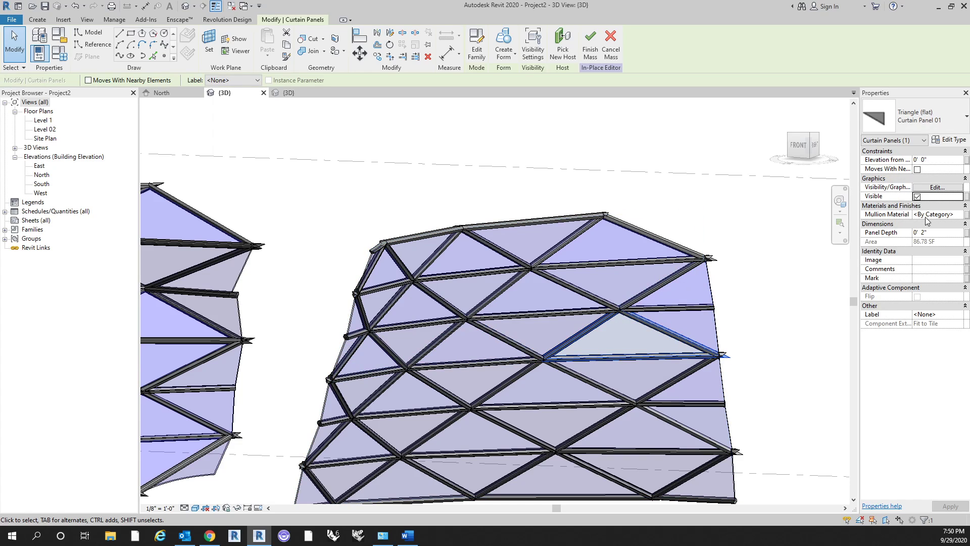
left_click(949, 215)
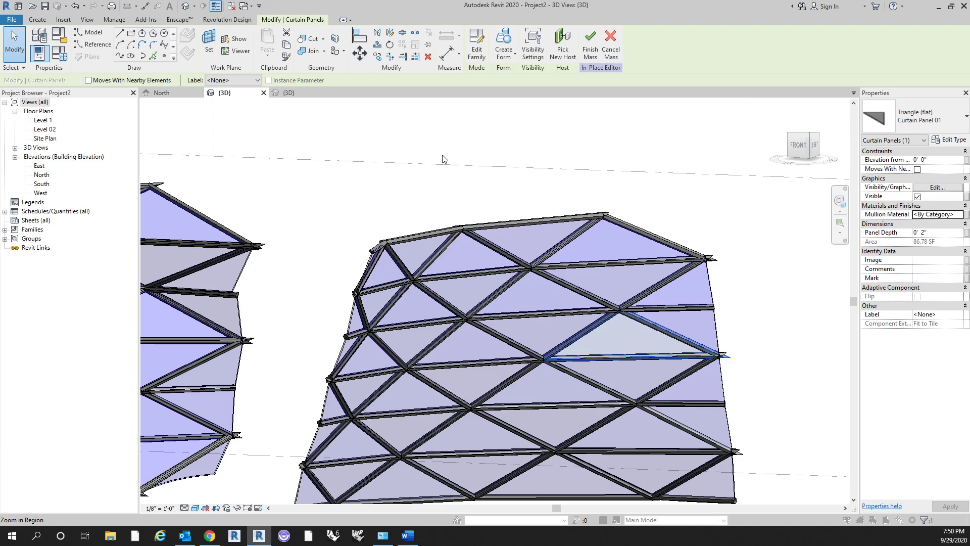
scroll(307, 210, "up", 6)
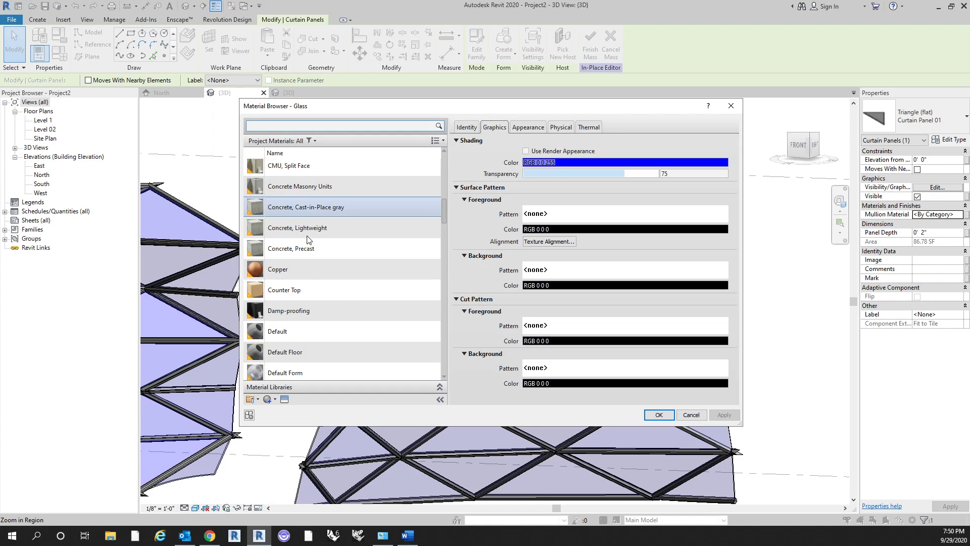
left_click(305, 271)
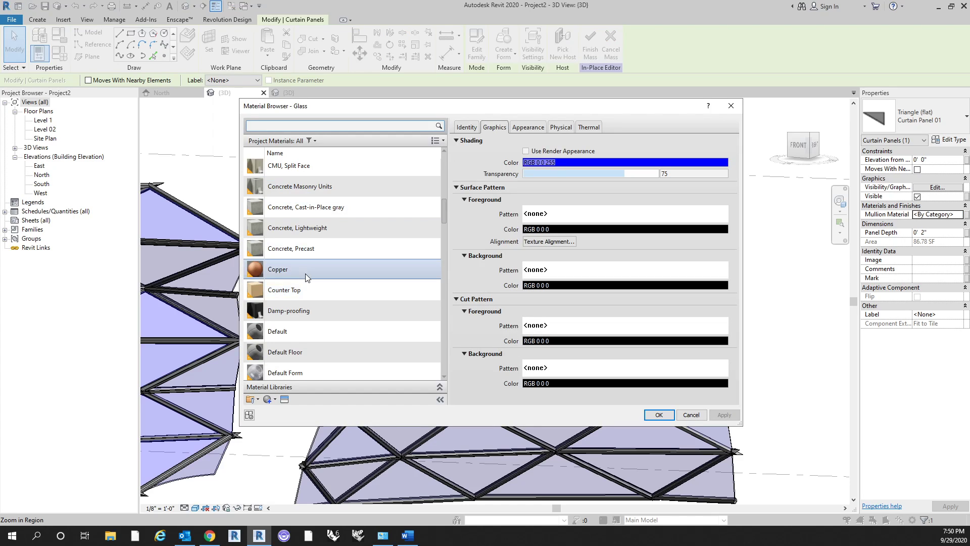
left_click(659, 415)
left_click(753, 254)
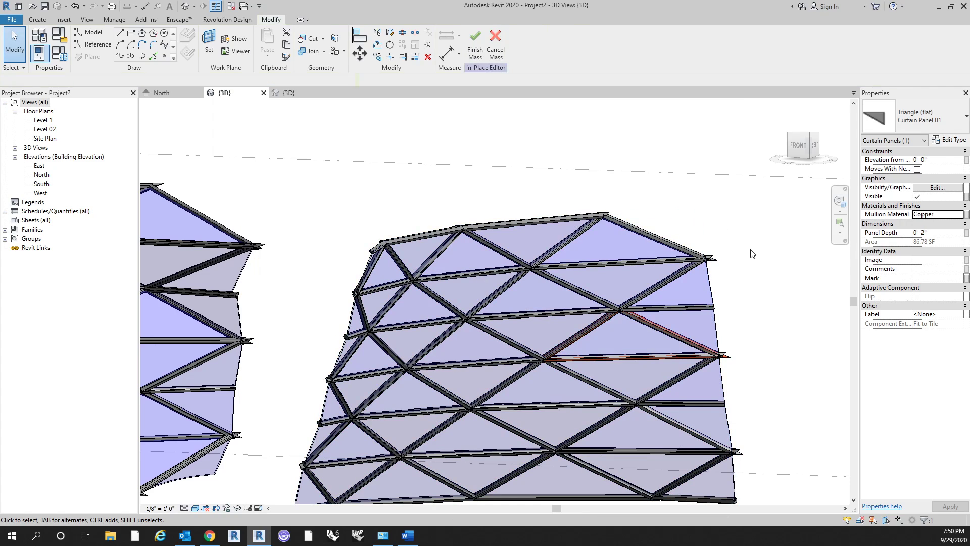
Select three more triangular panels scattered across the smaller surface and set their Mullion Material to Copper
middle_click_drag(753, 255, 681, 334, "shift")
scroll(681, 332, "up", 4)
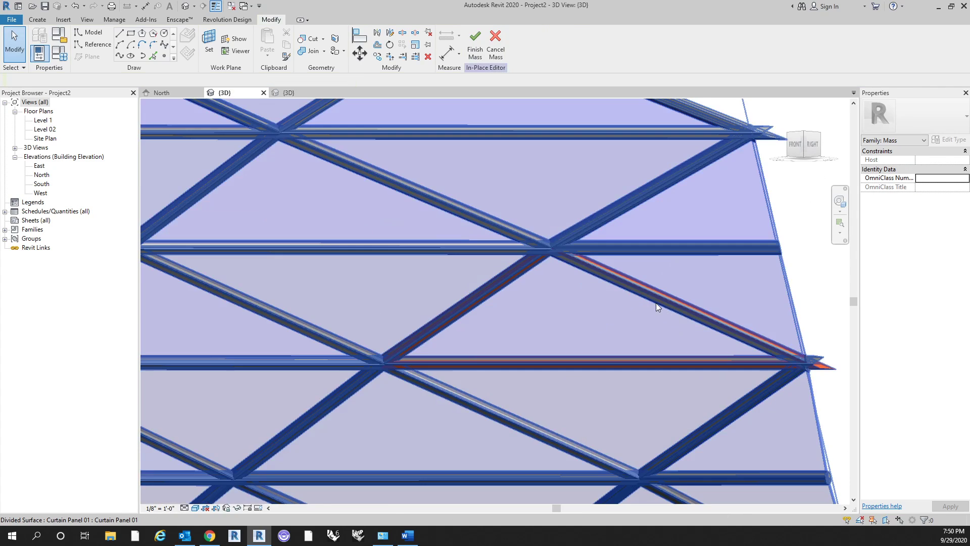
scroll(629, 338, "down", 5)
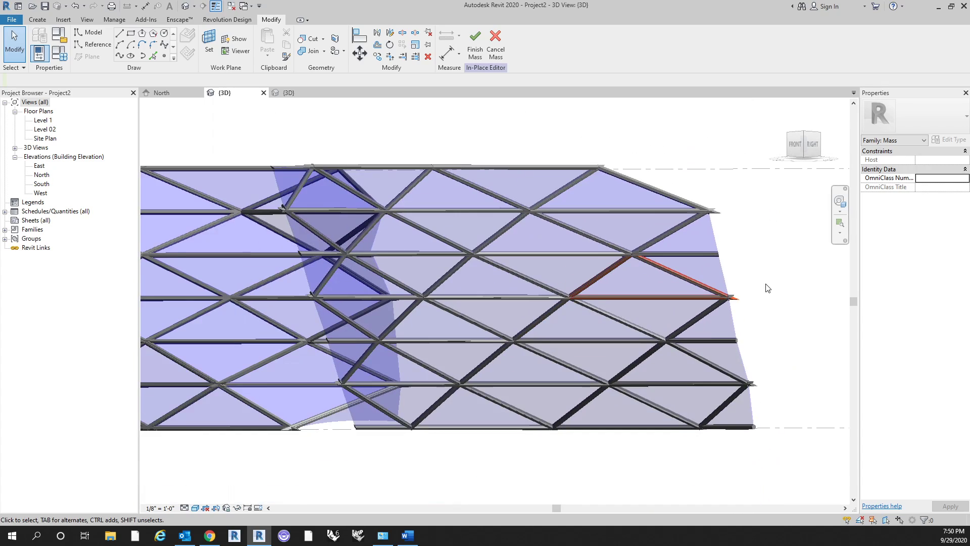
middle_click_drag(767, 288, 602, 304, "shift")
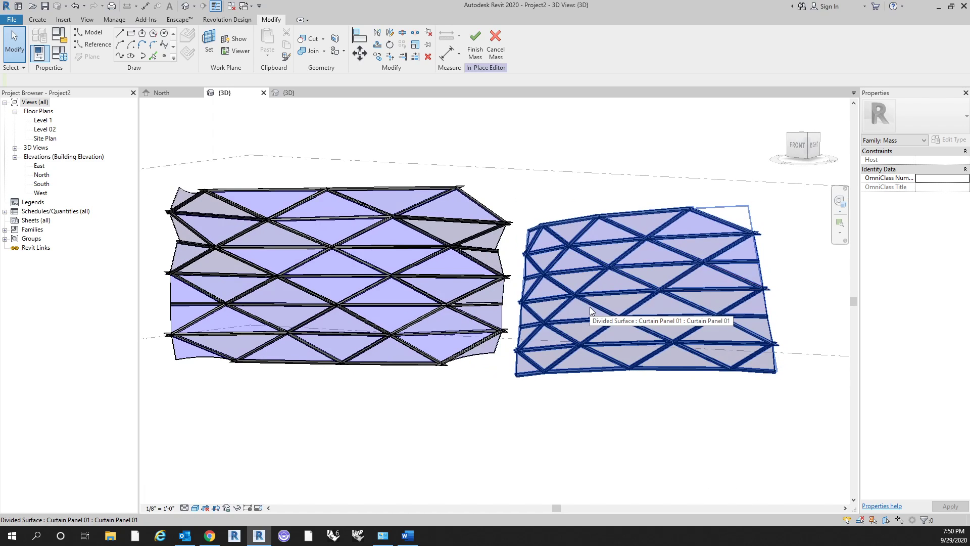
left_click(589, 307)
key("Tab")
left_click(586, 307)
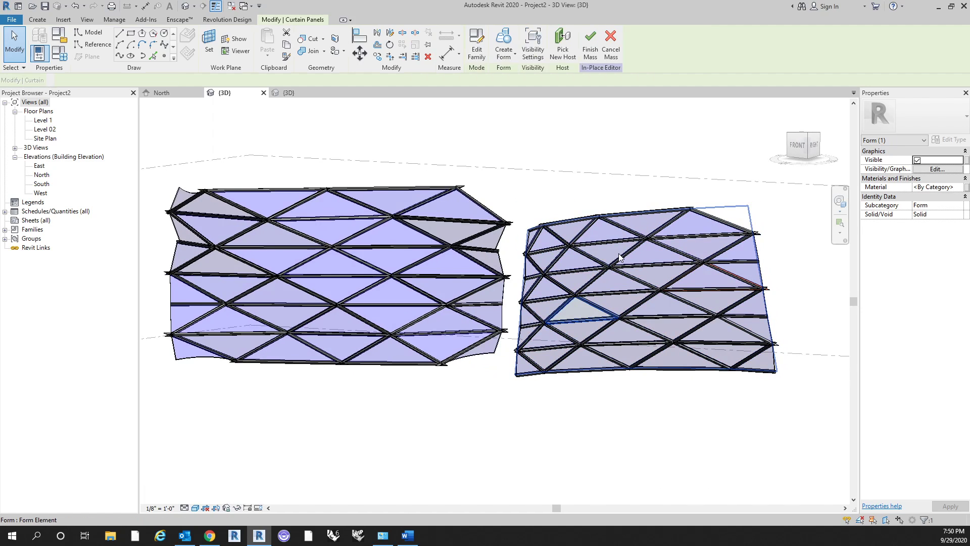
left_click(608, 250, "ctrl")
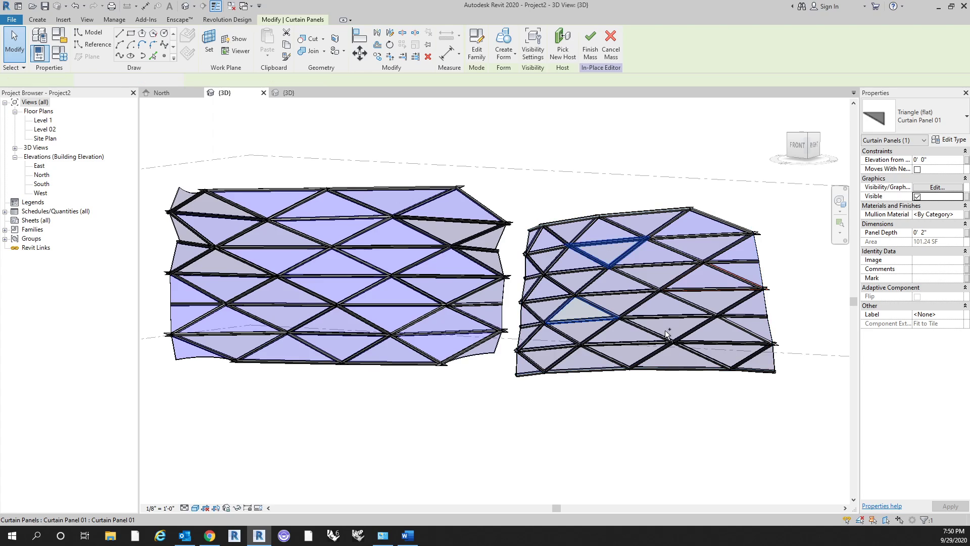
left_click(640, 335, "ctrl")
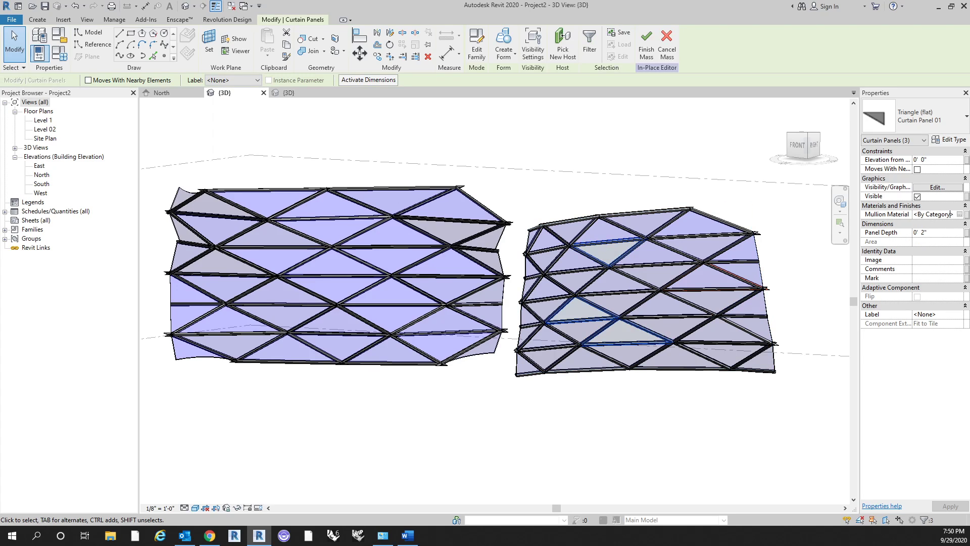
type("Copper")
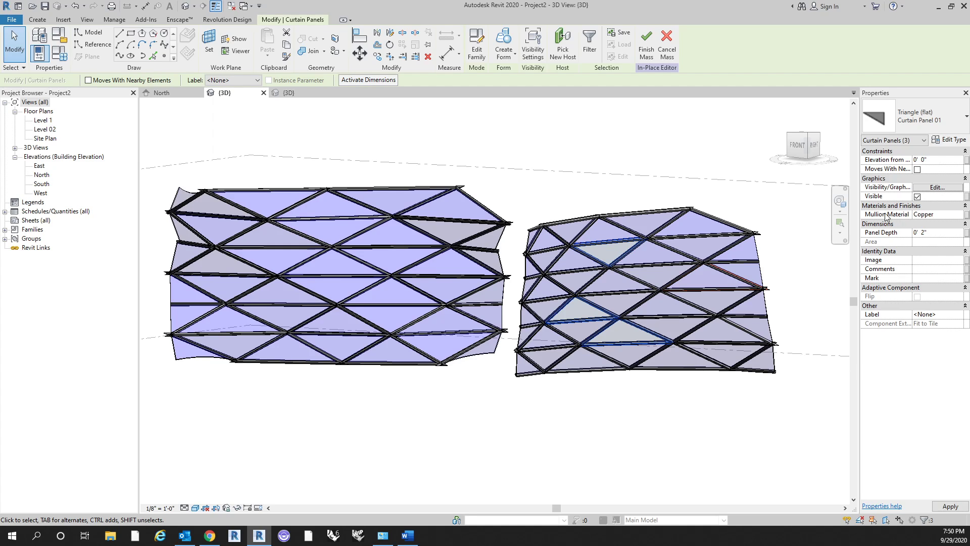
left_click(698, 418)
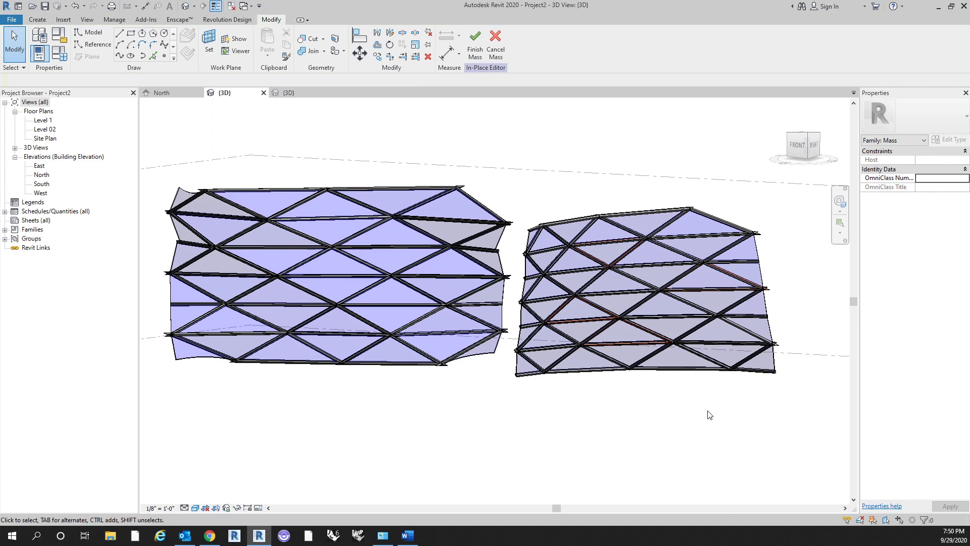
Set the Panel Depth of the lowest copper-framed panel on the smaller surface to 2'
middle_click_drag(708, 414, 678, 418, "shift")
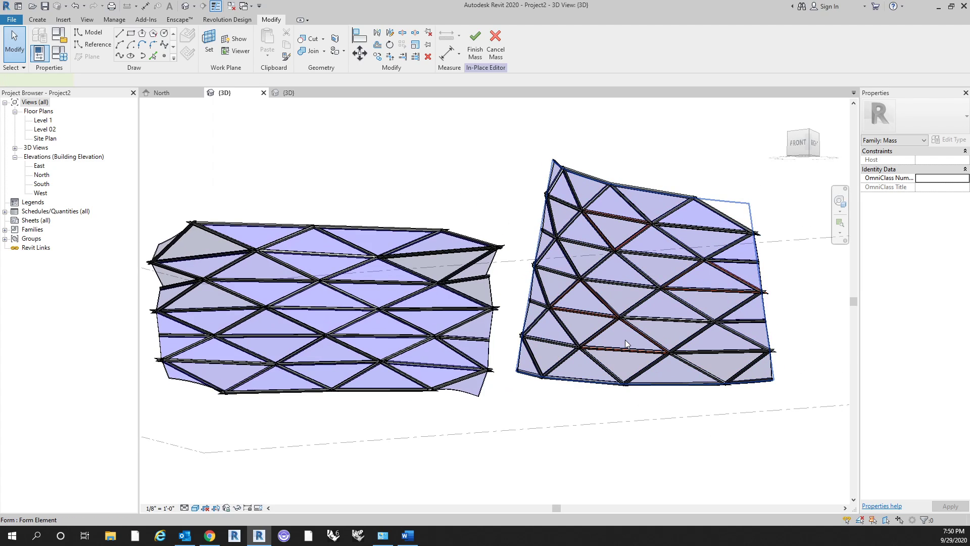
left_click(625, 339)
left_click(625, 340)
middle_click_drag(629, 373, 613, 407, "shift")
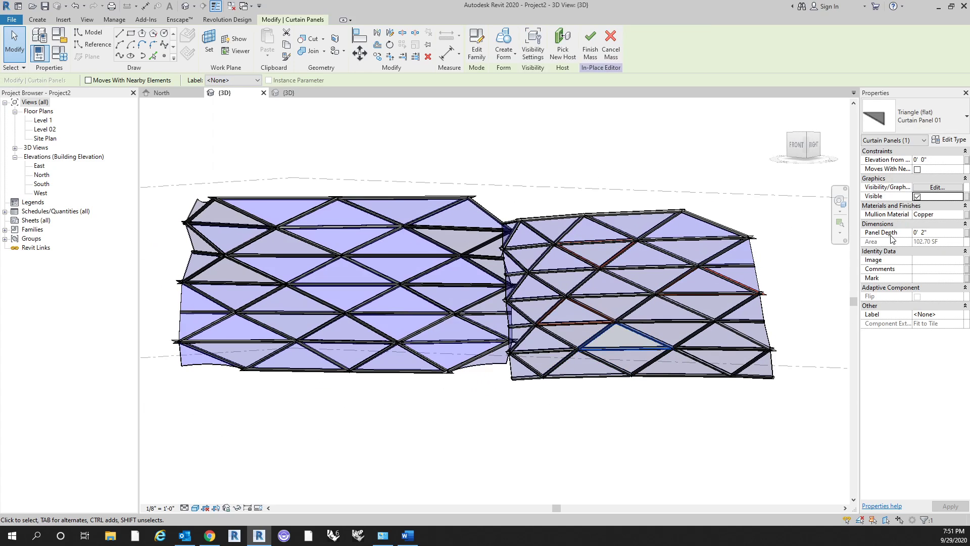
left_click(949, 233)
type("2")
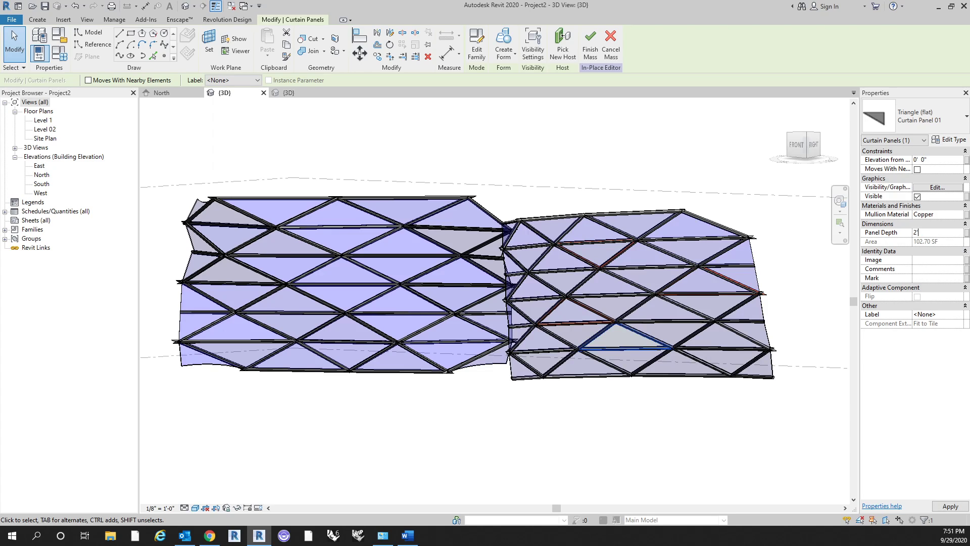
left_click(632, 422)
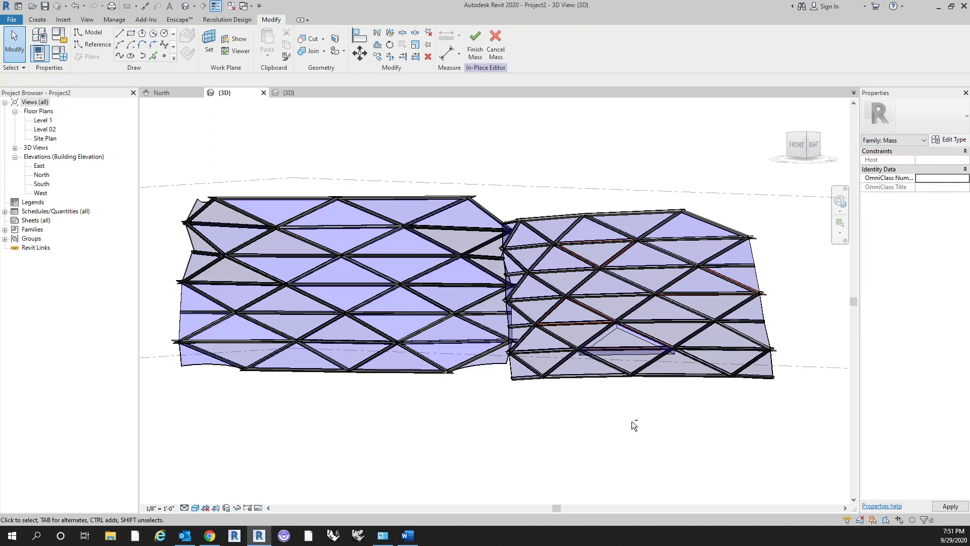
Examine the panel with the changed depth and the copper mullions on the smaller surface from several angles
middle_click_drag(632, 422, 573, 404, "shift")
middle_click_drag(645, 364, 609, 433, "shift")
scroll(669, 368, "down", 1)
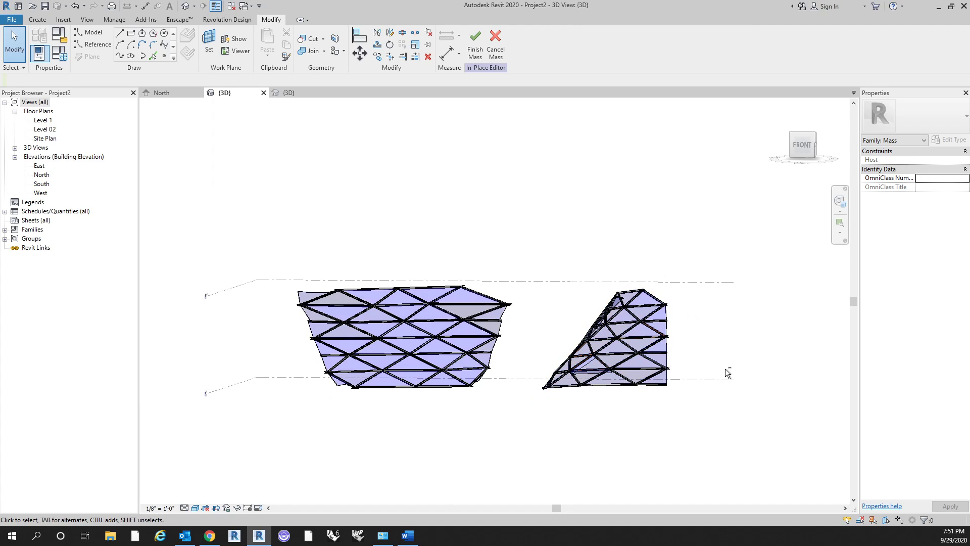
middle_click_drag(720, 385, 699, 348, "shift")
scroll(739, 324, "up", 2)
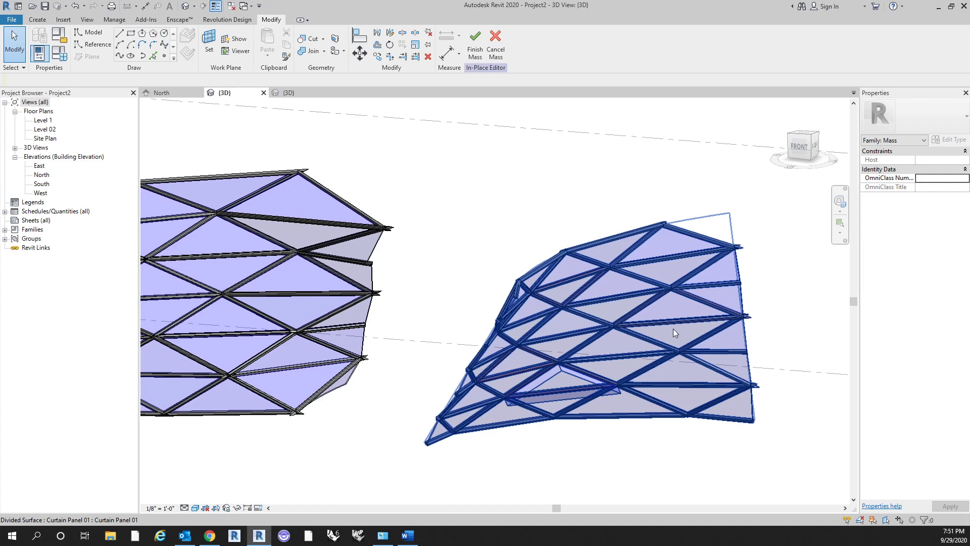
middle_click_drag(687, 384, 637, 415, "shift")
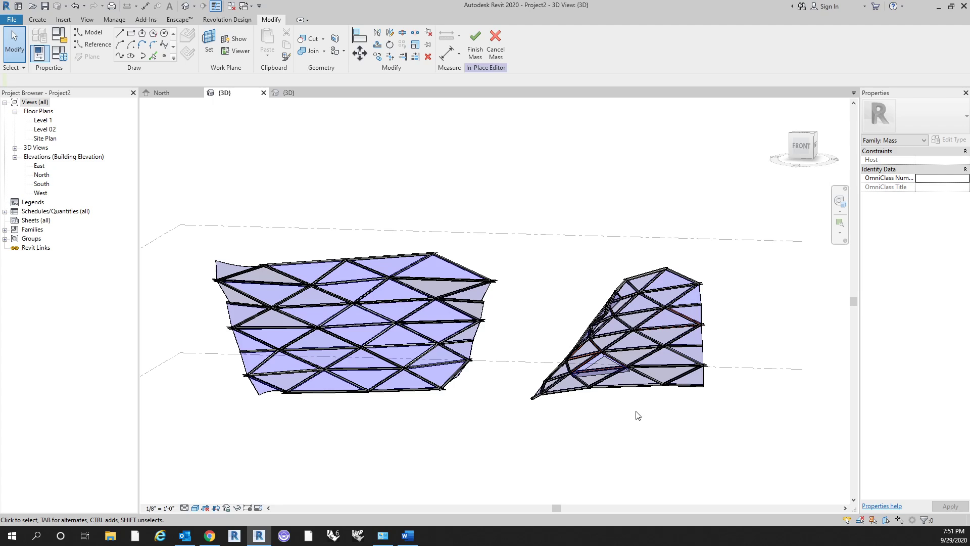